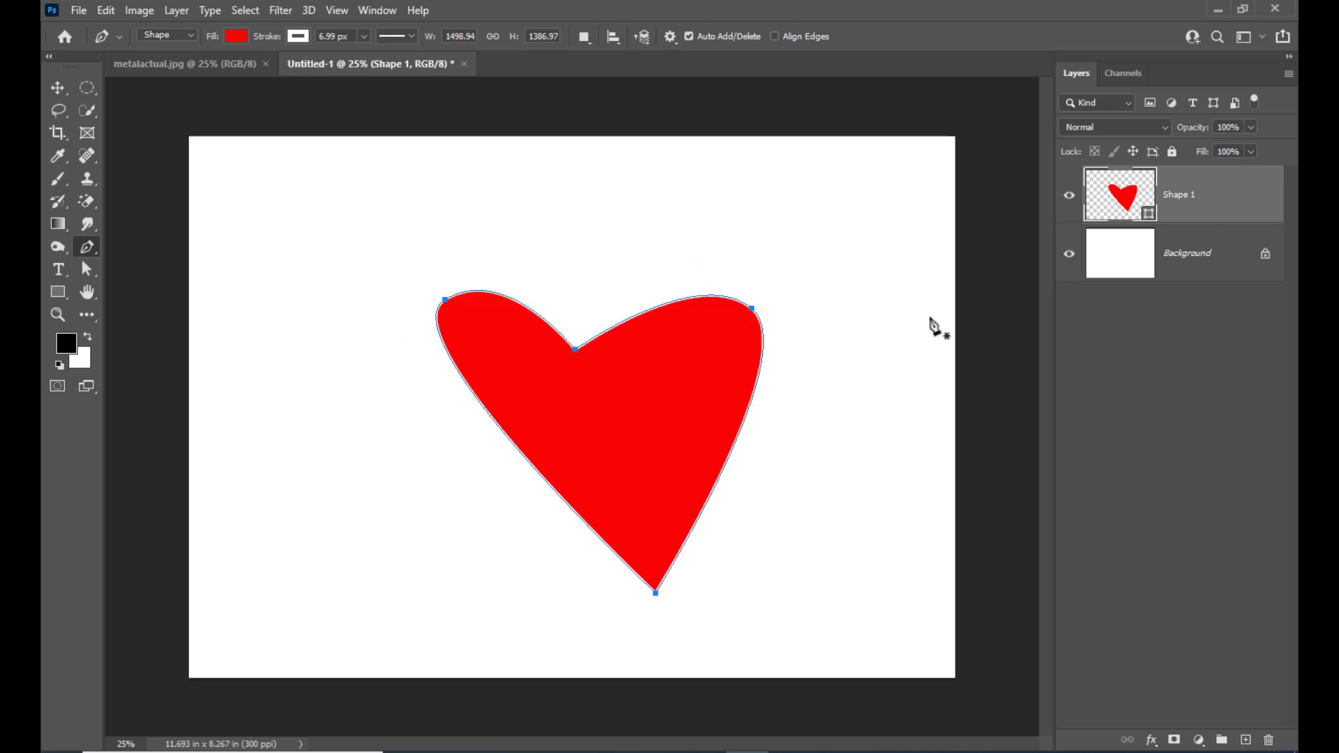
# - Select the heart's upper-left anchor point with the Direct Selection Tool and remove the shape's stroke
pyautogui.click(86, 269)
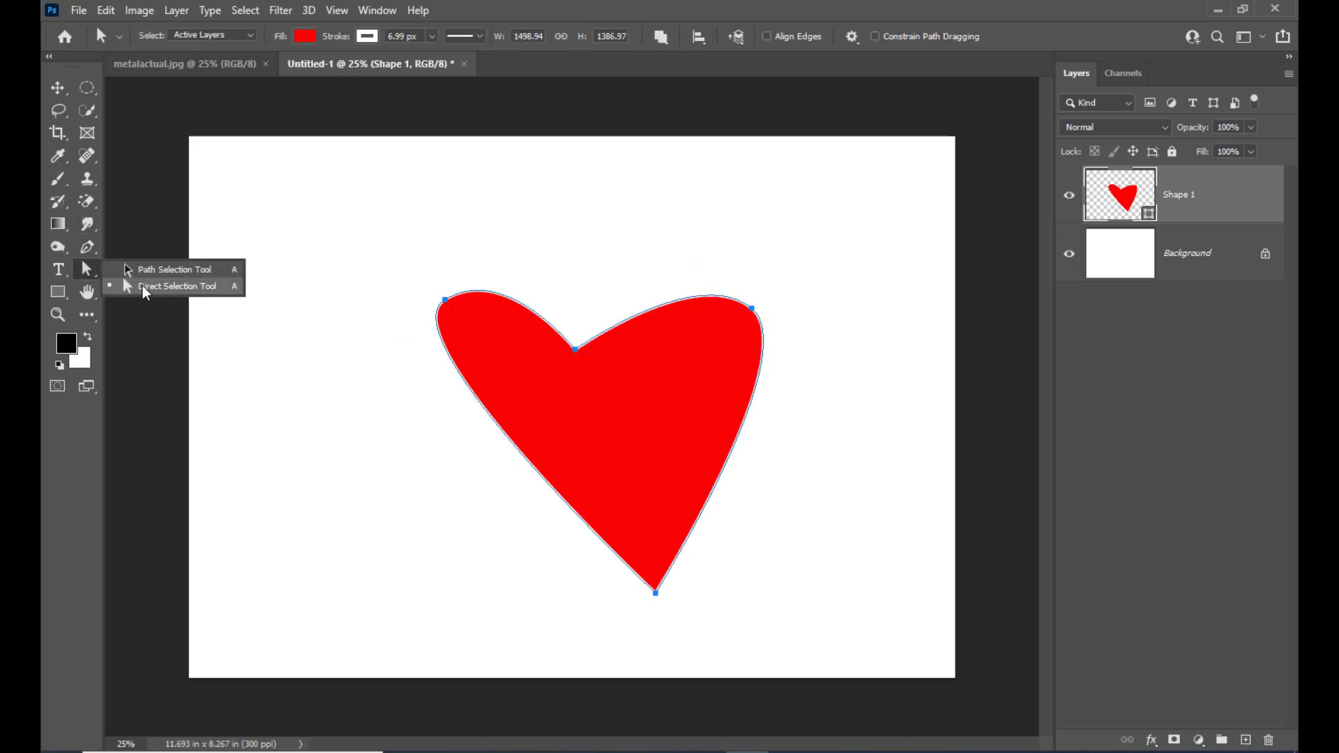
pyautogui.click(142, 286)
pyautogui.click(445, 300)
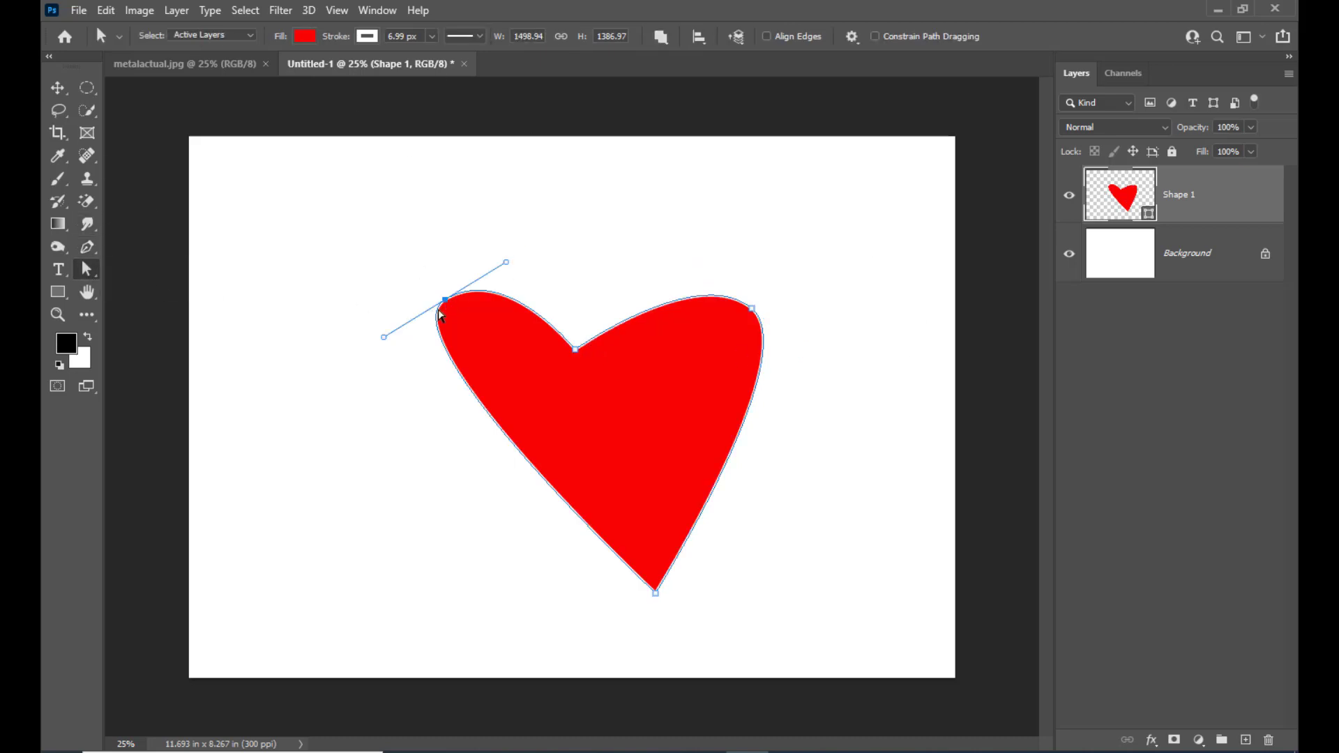
pyautogui.click(368, 36)
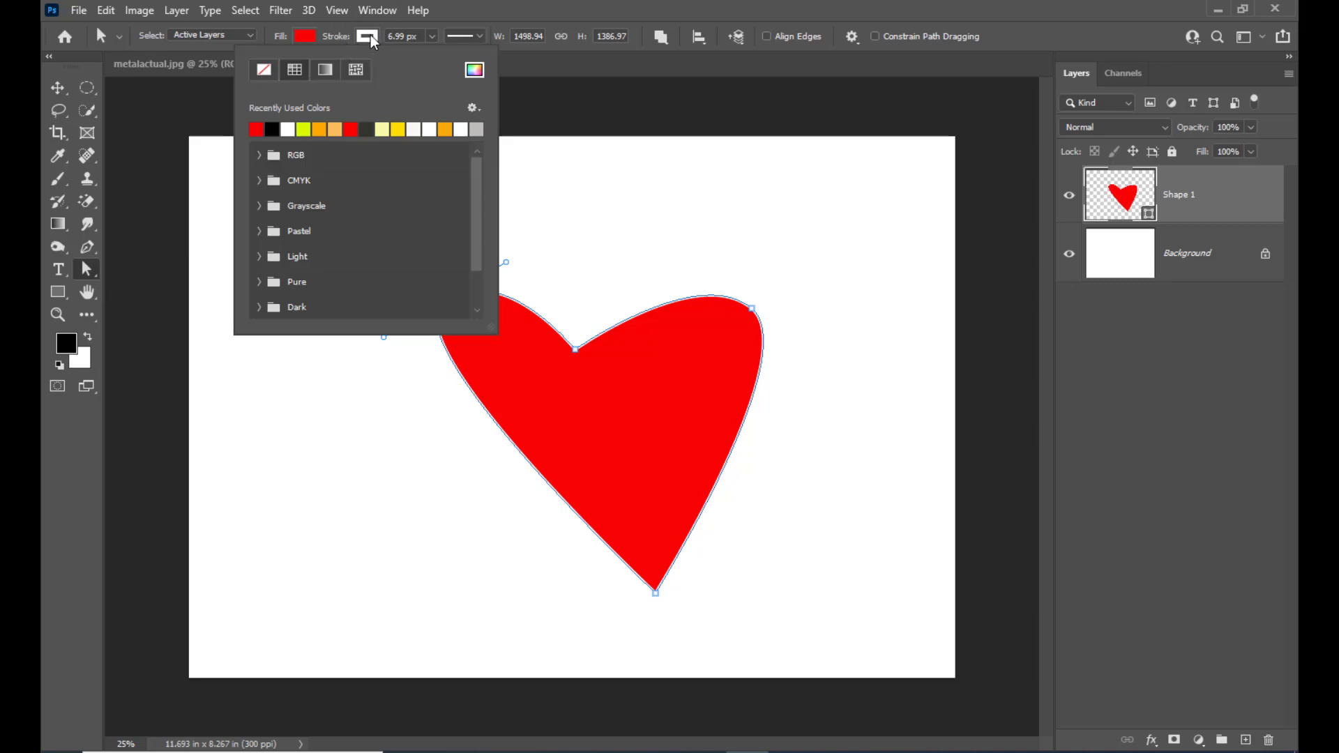
pyautogui.click(263, 73)
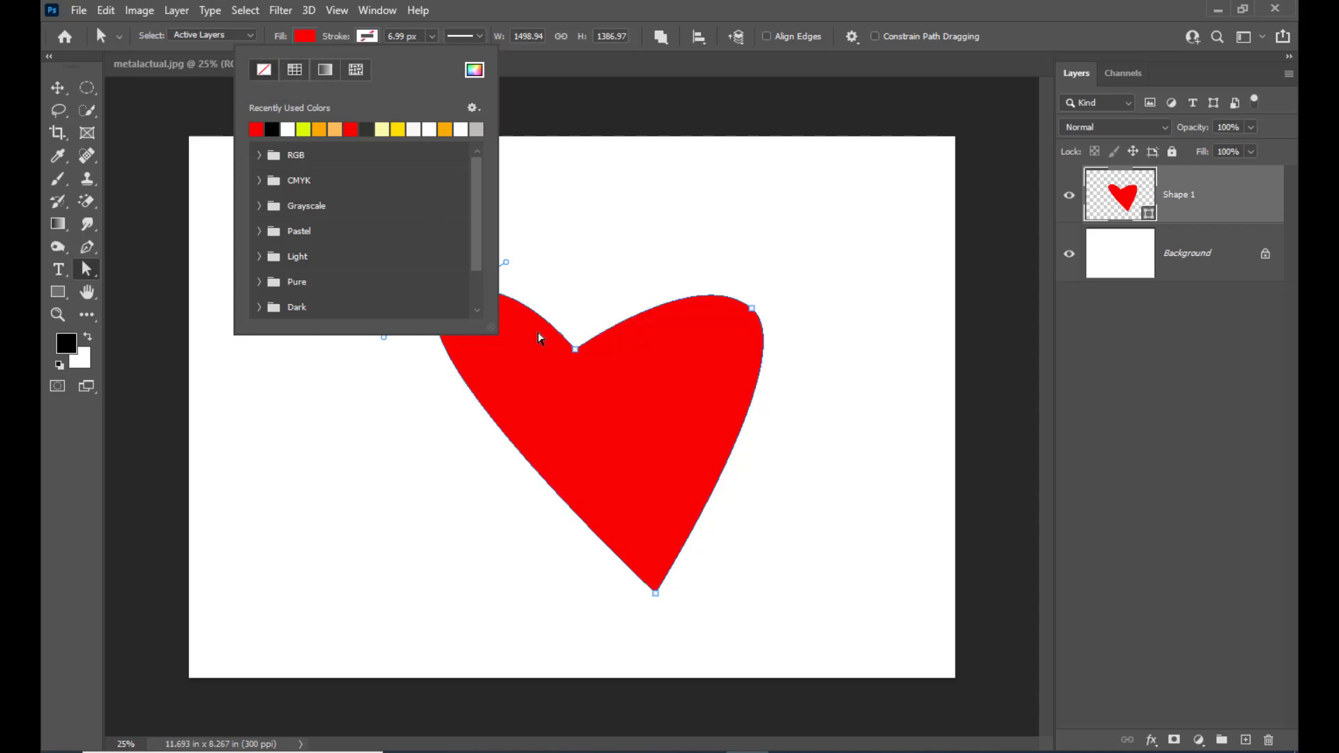
pyautogui.click(642, 104)
# - Round out the heart's left lobe with its direction handles, then align the bottom tip and centre notch near the middle
pyautogui.moveTo(384, 337); pyautogui.dragTo(329, 404)
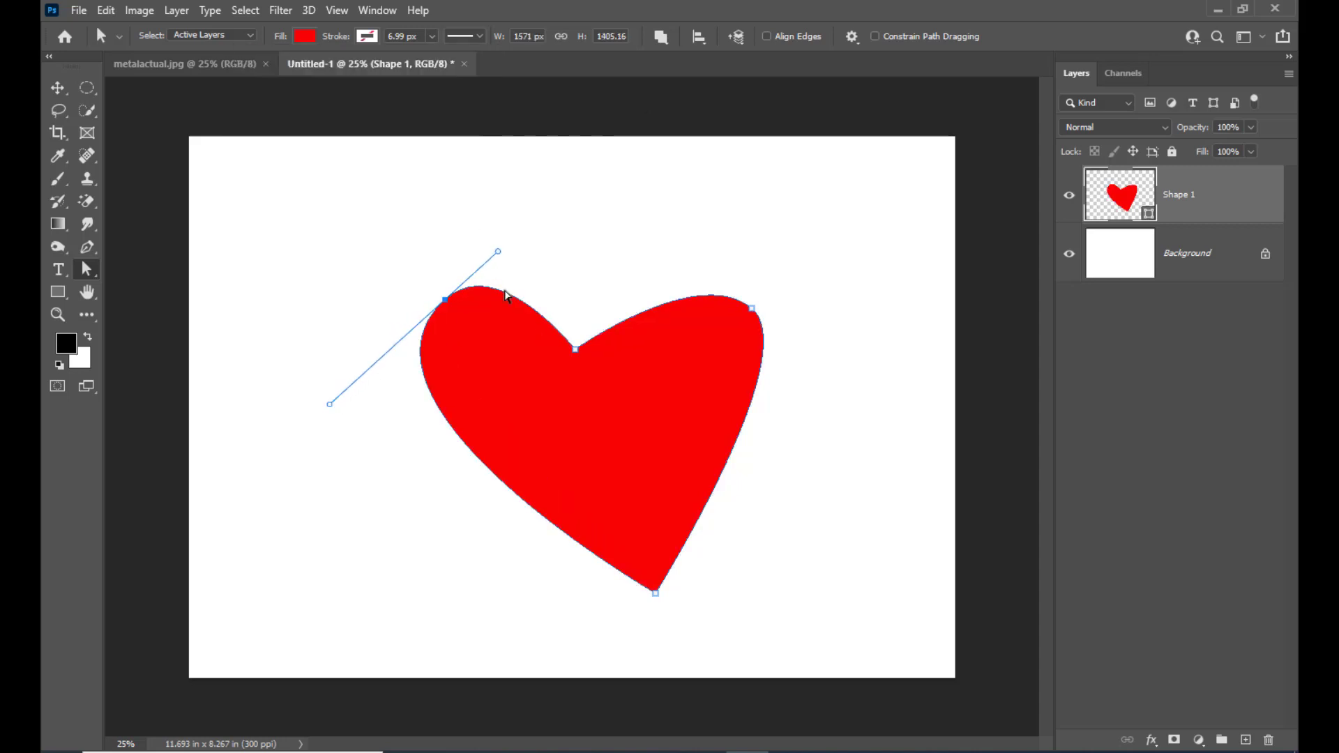
pyautogui.moveTo(496, 253); pyautogui.dragTo(517, 226)
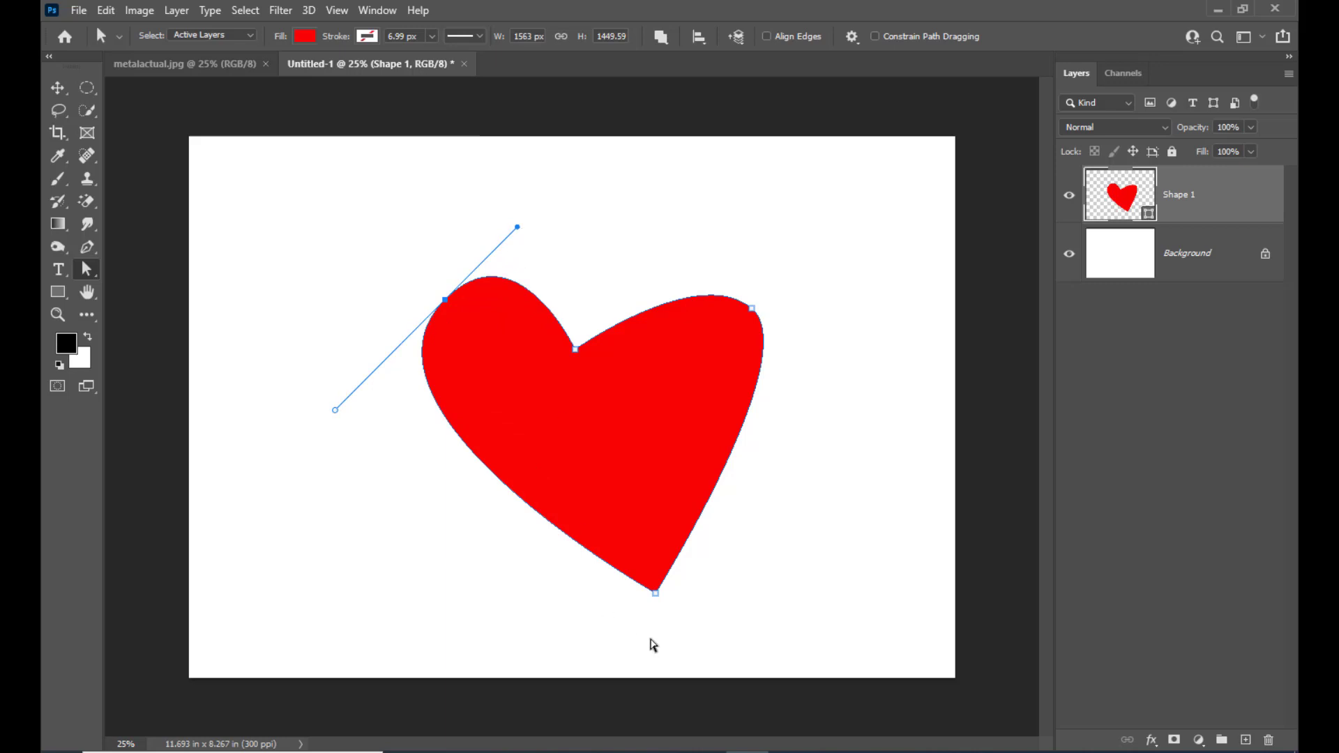
pyautogui.moveTo(657, 594); pyautogui.dragTo(574, 592)
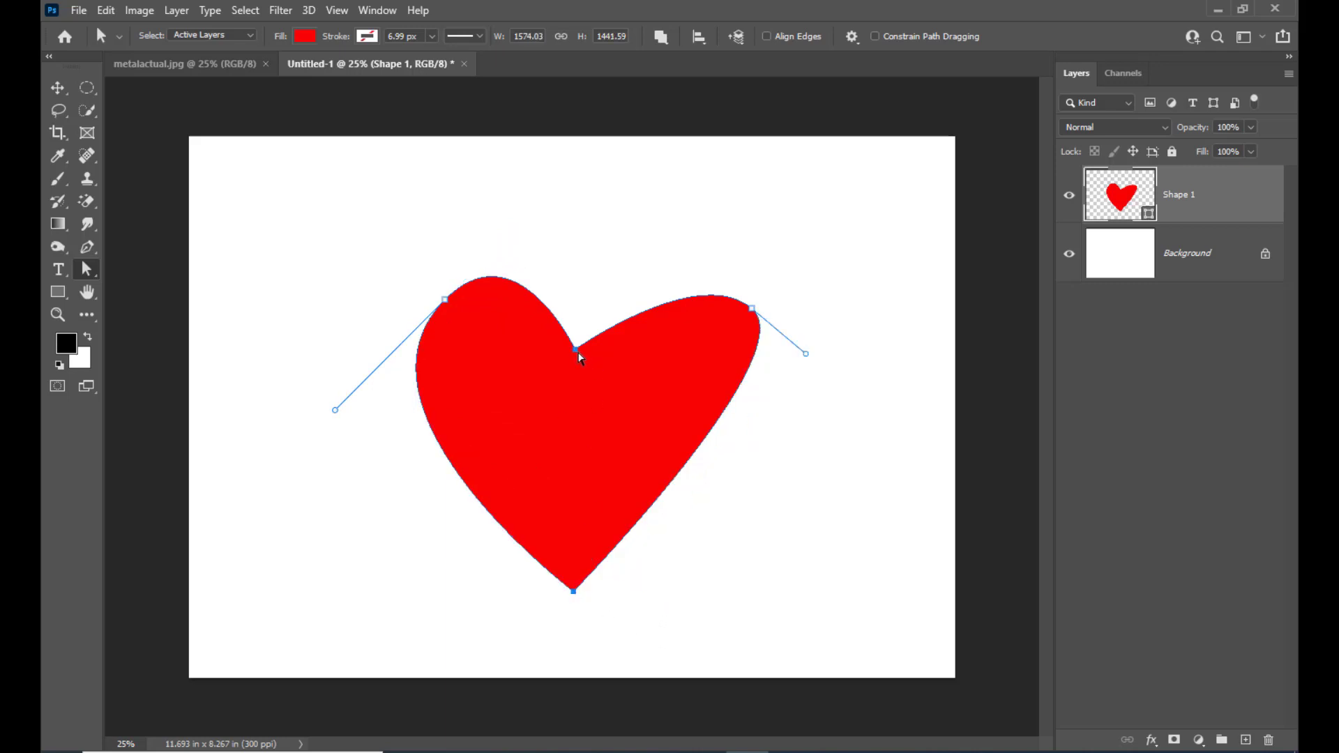
pyautogui.moveTo(579, 357); pyautogui.dragTo(585, 343)
# - Reshape the heart's right lobe by moving its anchor point inward and adjusting both direction handles to match the left lobe
pyautogui.click(752, 309)
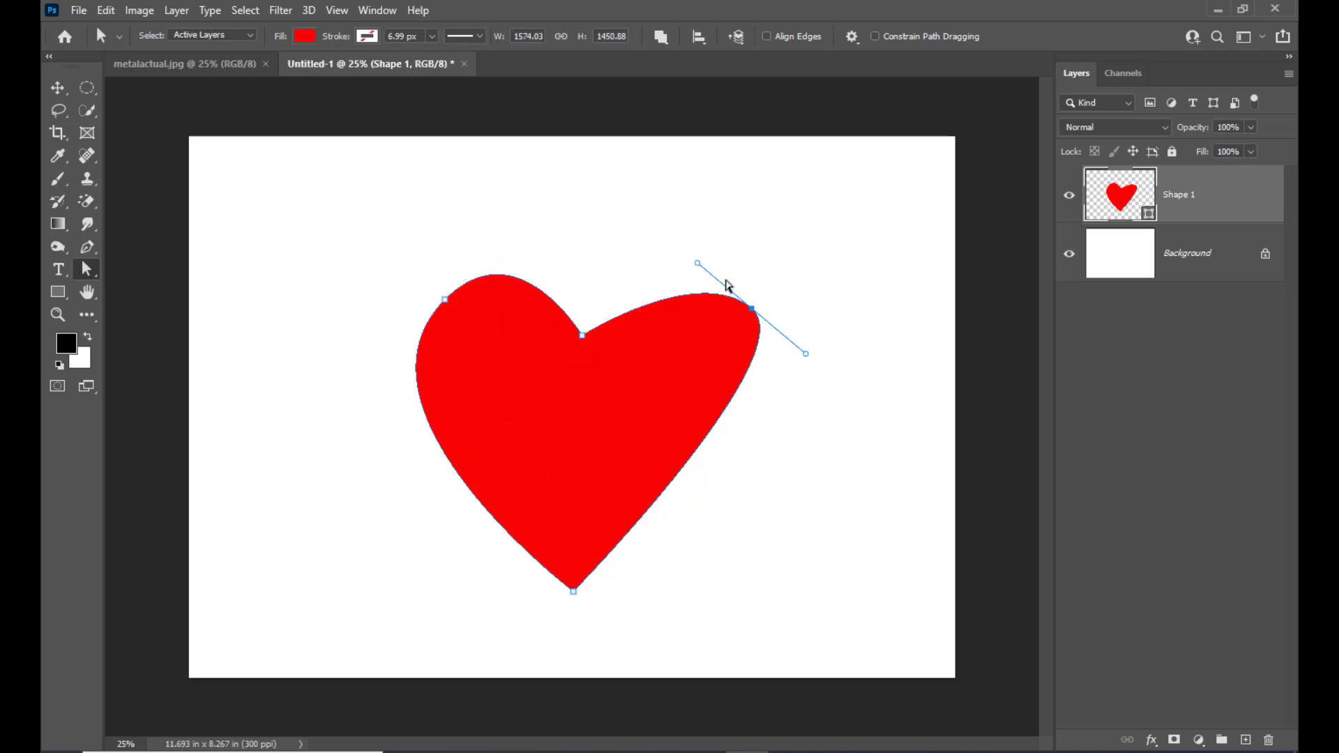
pyautogui.moveTo(698, 264); pyautogui.dragTo(641, 229)
pyautogui.moveTo(809, 350); pyautogui.dragTo(832, 375)
pyautogui.moveTo(753, 310); pyautogui.dragTo(713, 301)
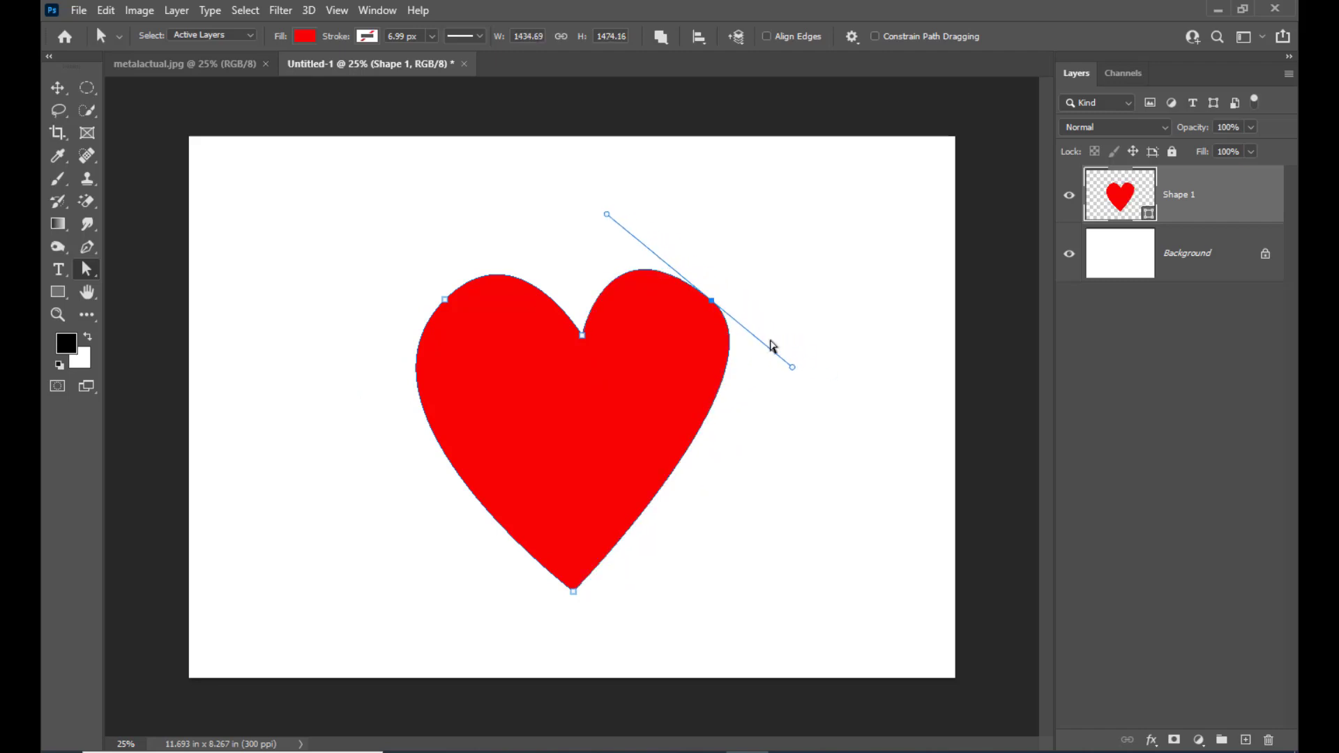
pyautogui.moveTo(798, 374); pyautogui.dragTo(817, 395)
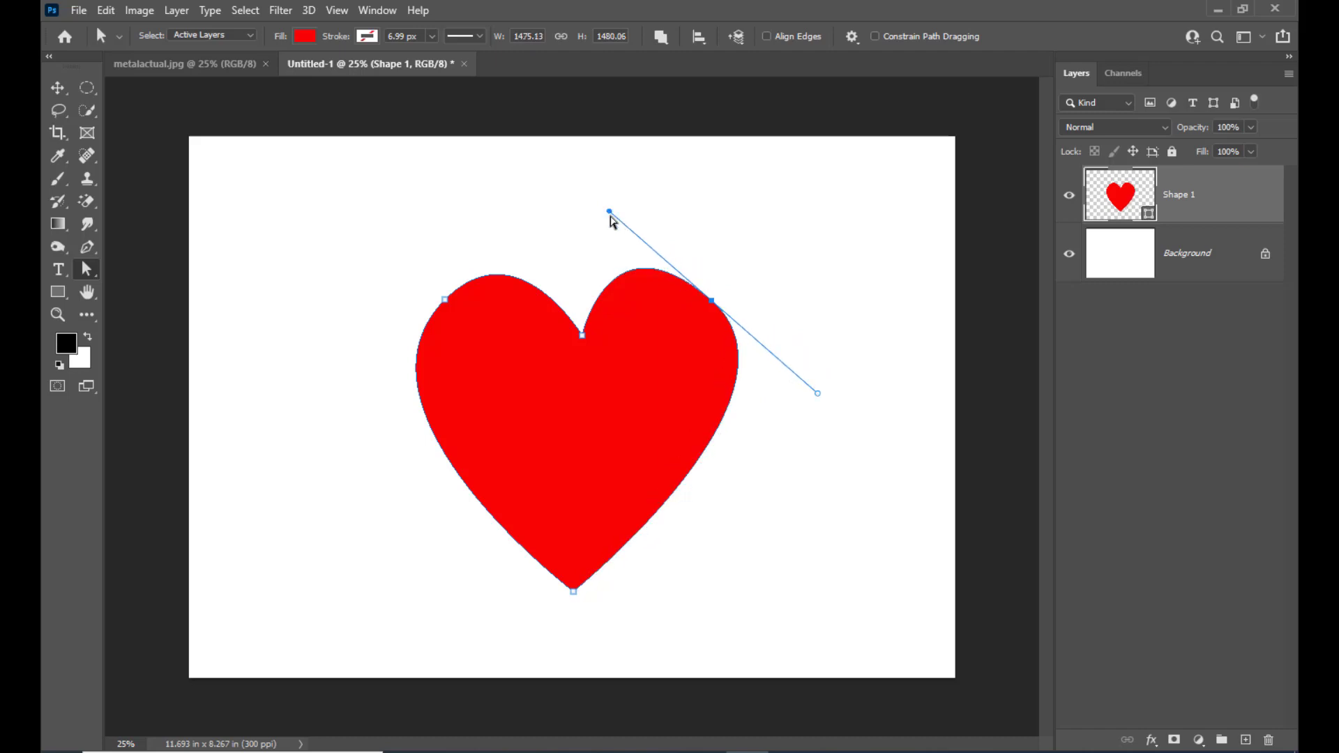
pyautogui.moveTo(609, 216); pyautogui.dragTo(646, 251)
pyautogui.click(703, 297)
# - Shift the left and right lobe anchors slightly outward, widen the right side's curve, and lower the centre notch a little
pyautogui.moveTo(445, 300); pyautogui.dragTo(437, 307)
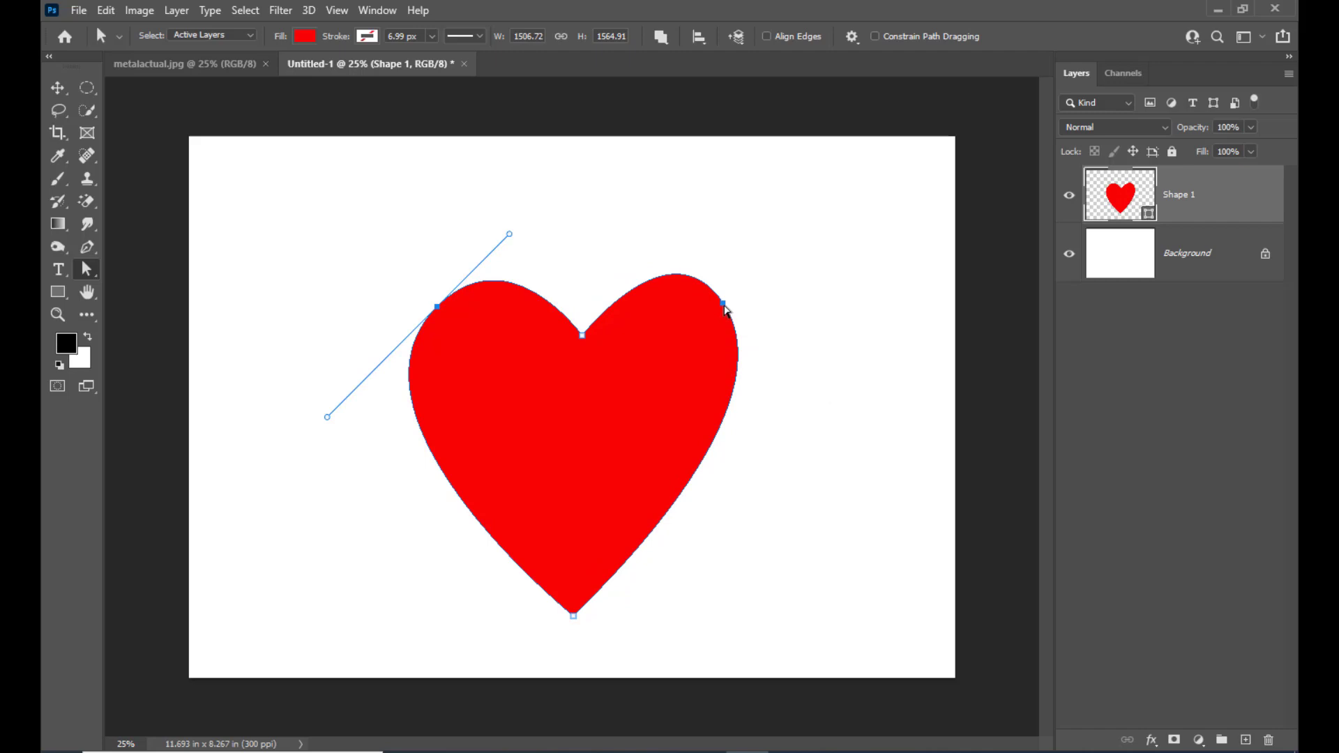
pyautogui.click(724, 304)
pyautogui.moveTo(799, 418); pyautogui.dragTo(828, 432)
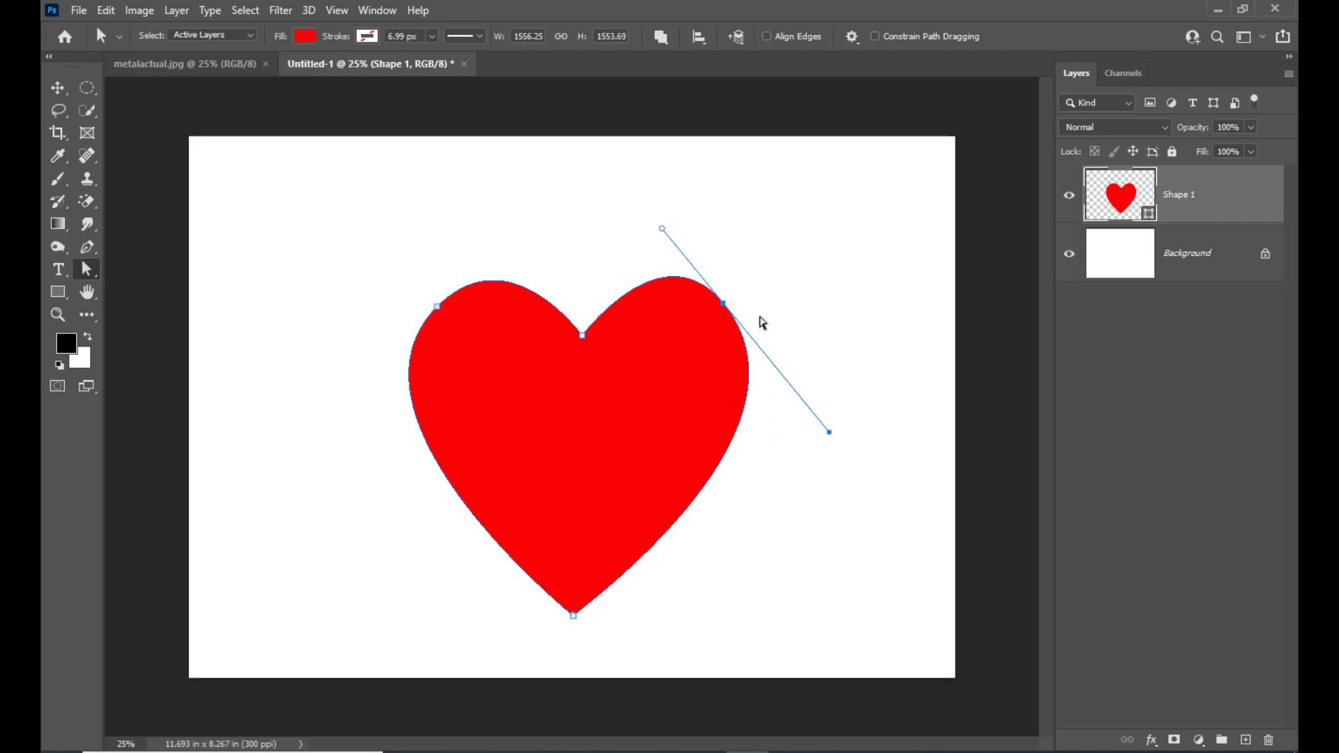
pyautogui.moveTo(724, 304); pyautogui.dragTo(728, 305)
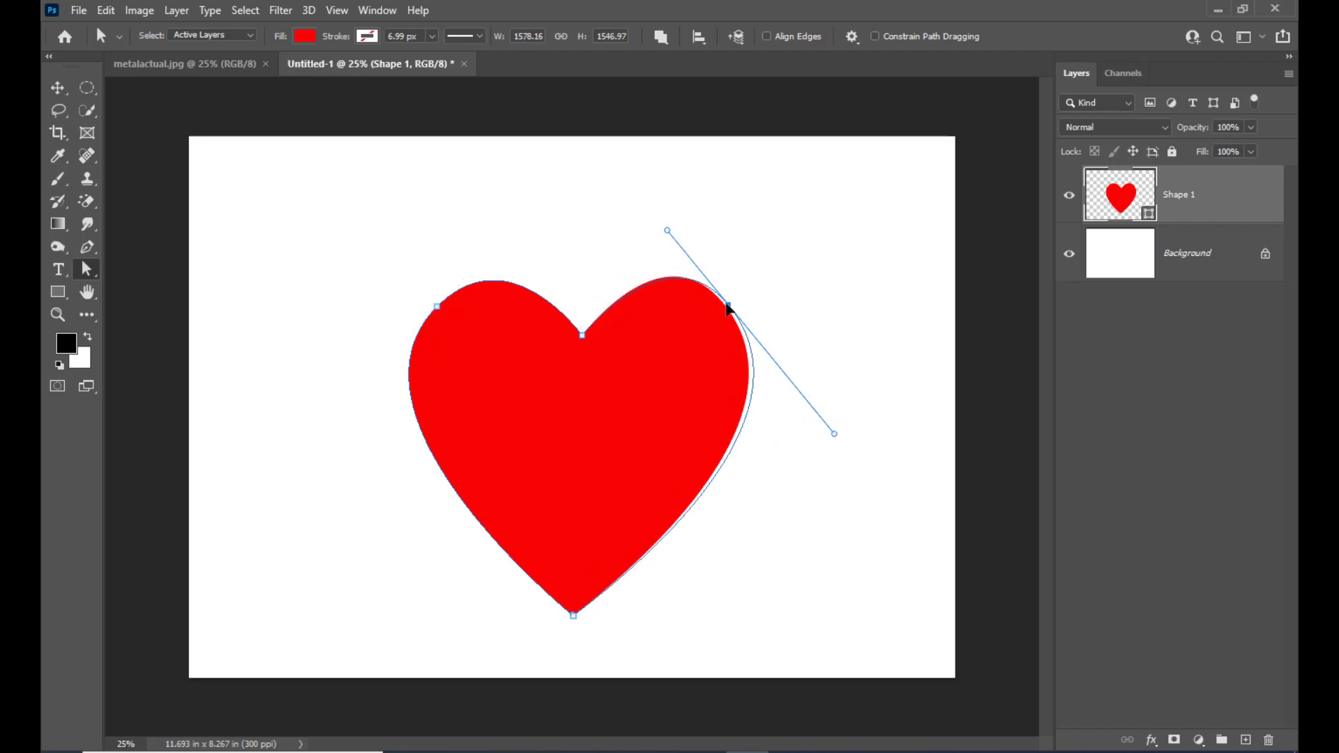
pyautogui.click(582, 337)
pyautogui.moveTo(583, 336); pyautogui.dragTo(580, 345)
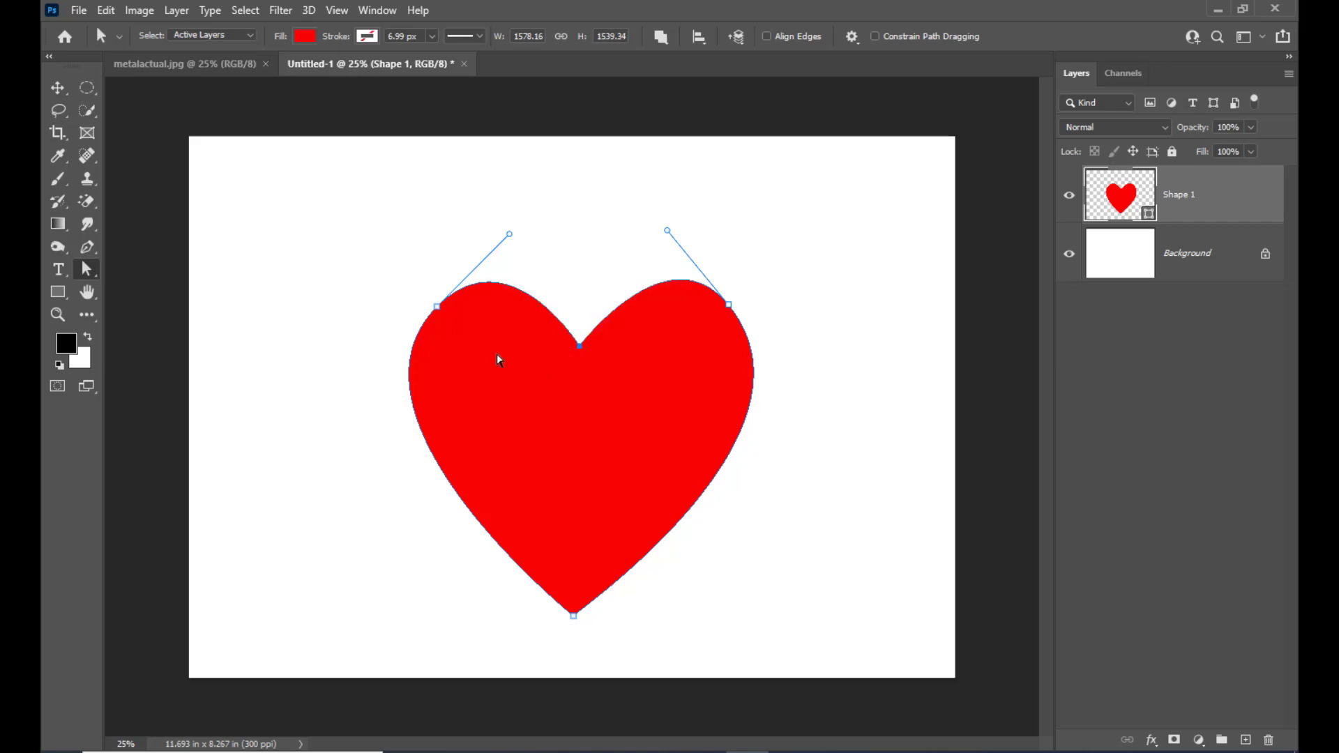
# - Fine-tune the left lobe's anchor and the inner handles of both lobes to make the heart more symmetrical
pyautogui.moveTo(438, 307); pyautogui.dragTo(430, 316)
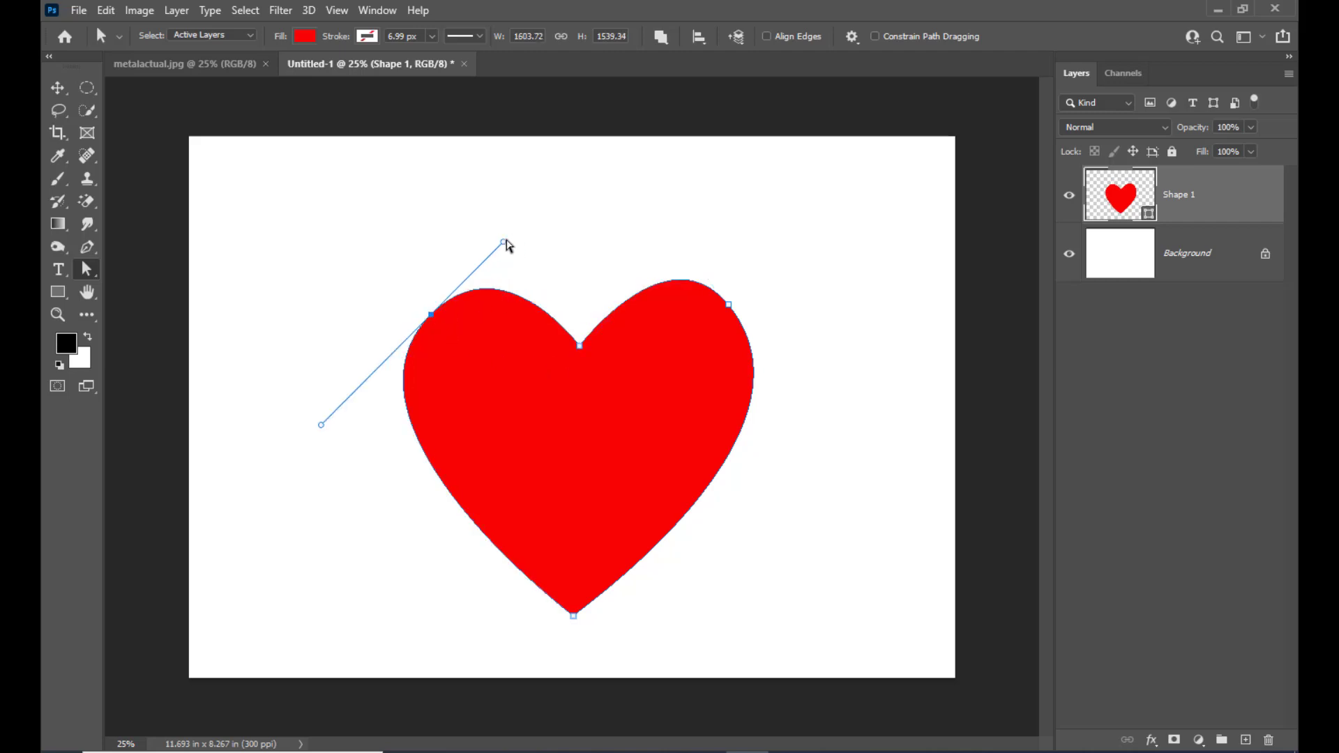
pyautogui.moveTo(503, 242); pyautogui.dragTo(509, 242)
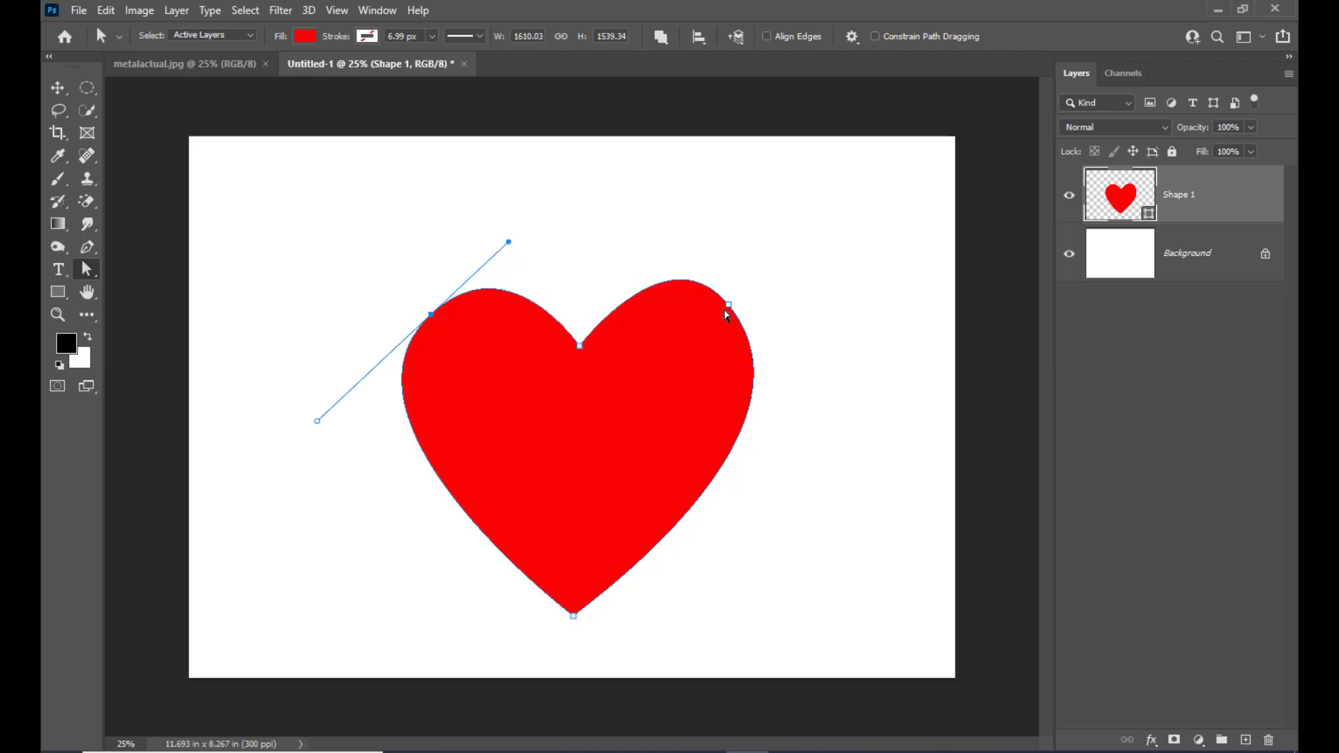
pyautogui.click(728, 305)
pyautogui.moveTo(676, 231); pyautogui.dragTo(655, 253)
pyautogui.press('Return')
# - Break the inner handles of both upper anchors downward to make two concave top curves, and raise the middle point between them
pyautogui.click(430, 316)
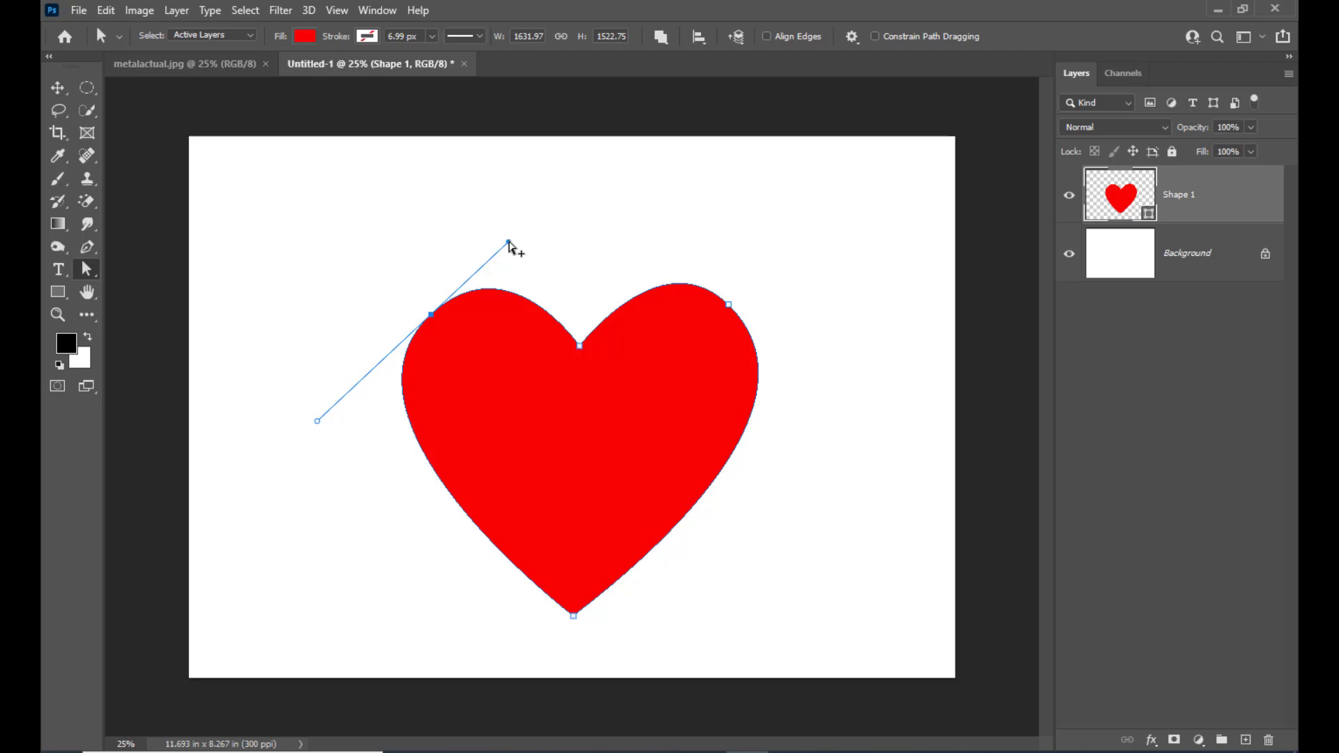
pyautogui.moveTo(508, 242); pyautogui.dragTo(509, 316)
pyautogui.moveTo(510, 422); pyautogui.dragTo(522, 483)
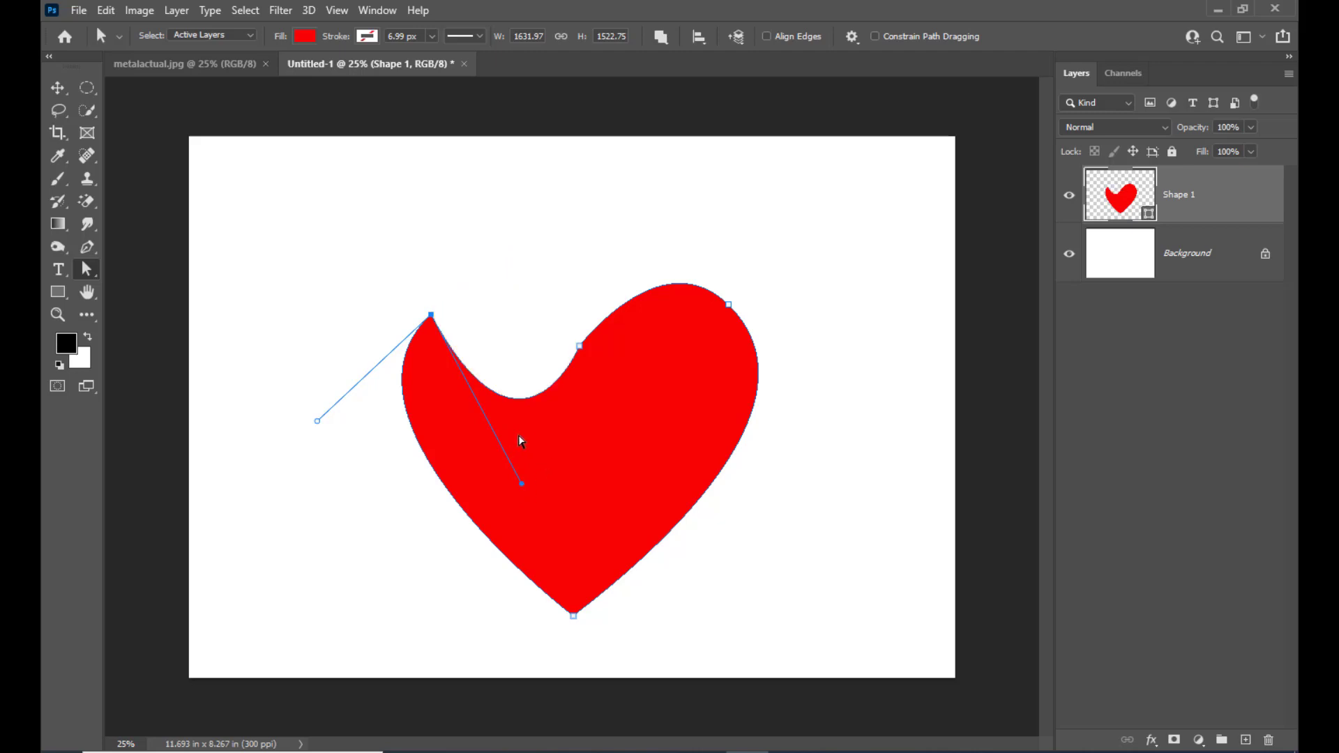
pyautogui.click(728, 305)
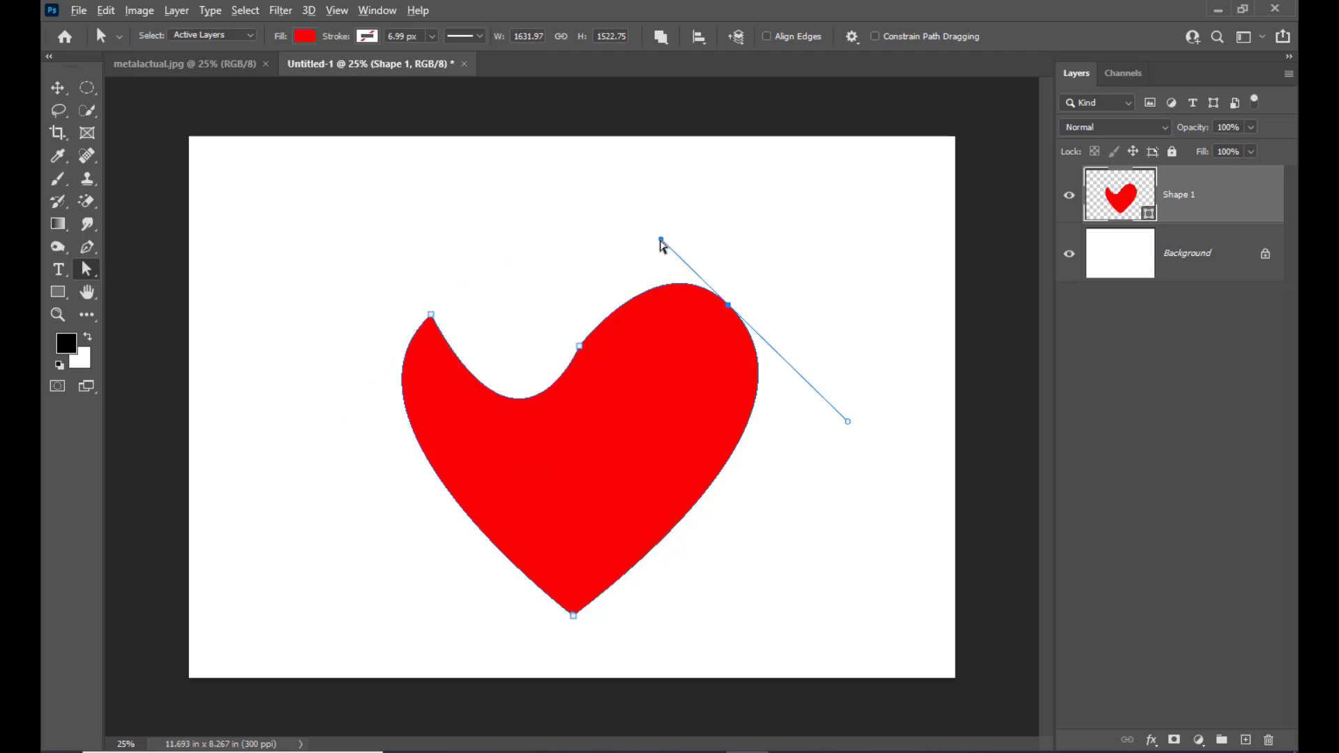
pyautogui.moveTo(661, 240); pyautogui.dragTo(664, 487)
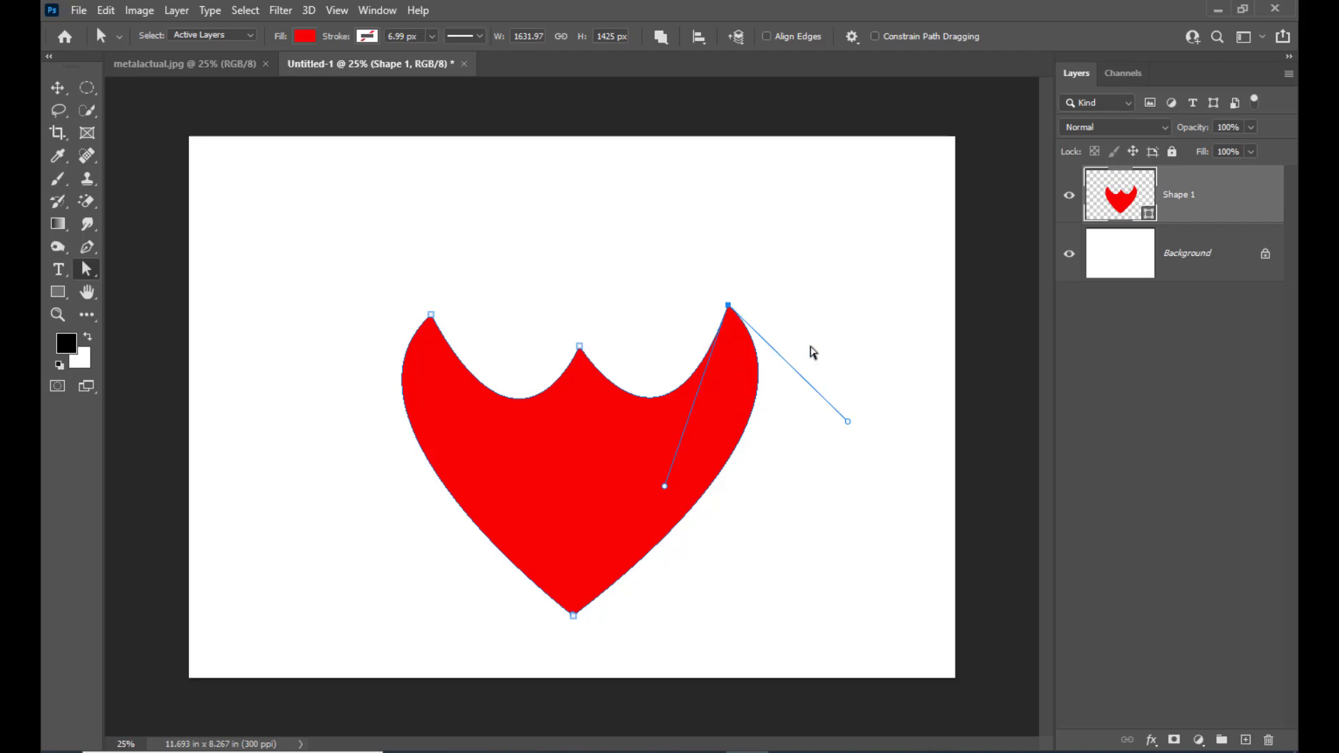
pyautogui.moveTo(579, 346); pyautogui.dragTo(582, 316)
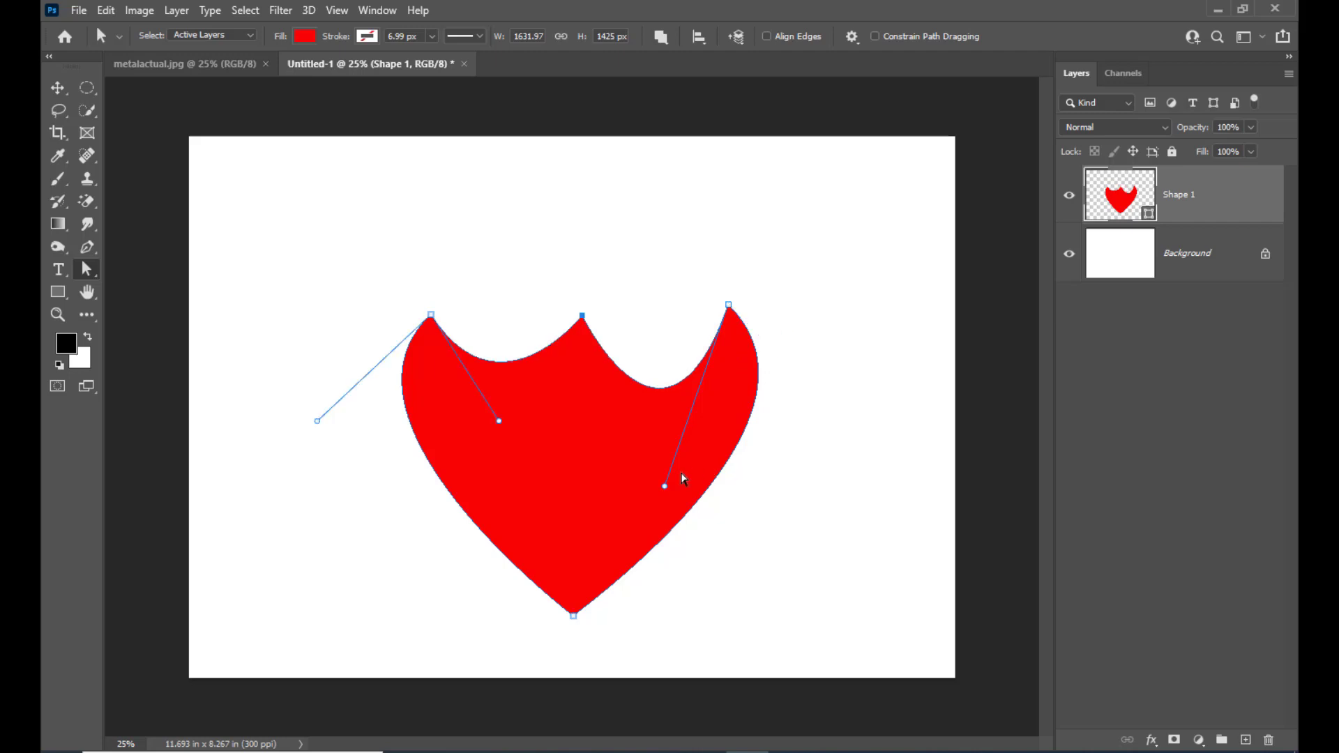
pyautogui.moveTo(667, 488); pyautogui.dragTo(649, 419)
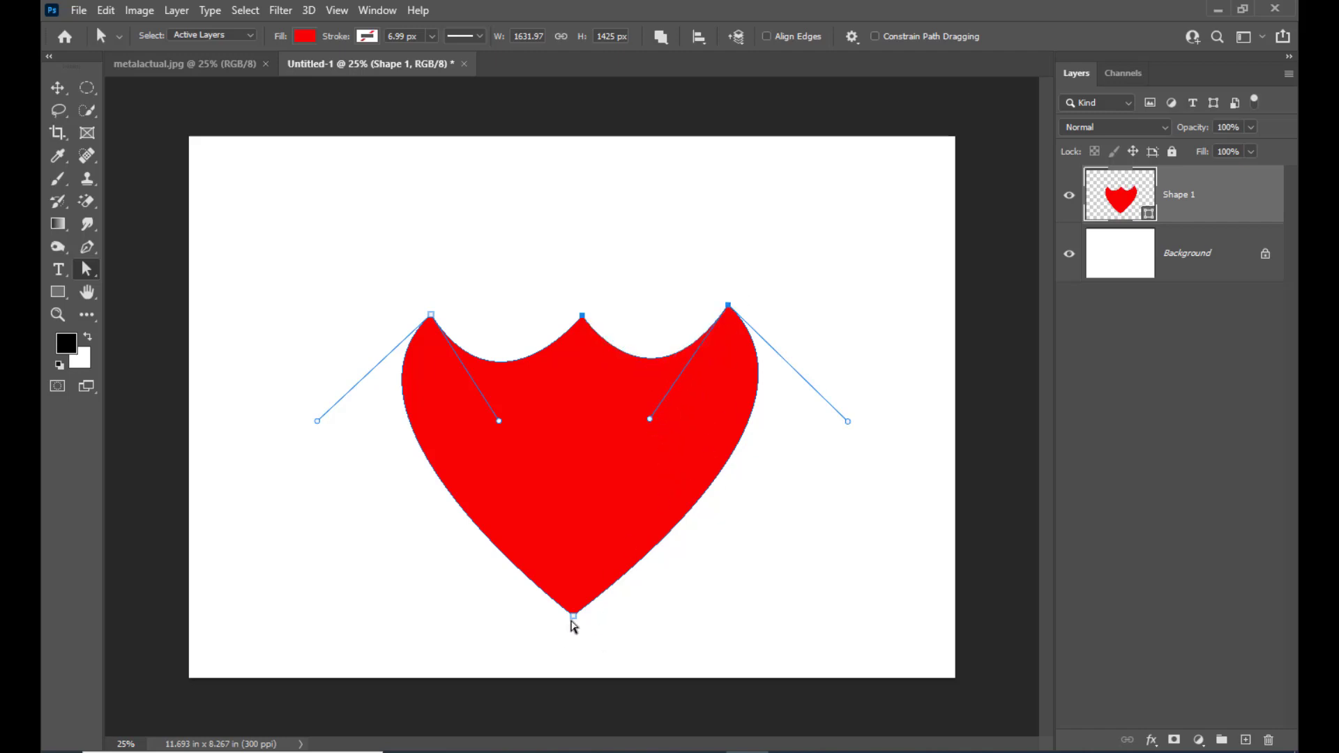
# - Pull the shape's bottom tip downward and extend the outer handles of both upper anchors to bulge the sides
pyautogui.moveTo(574, 617); pyautogui.dragTo(576, 655)
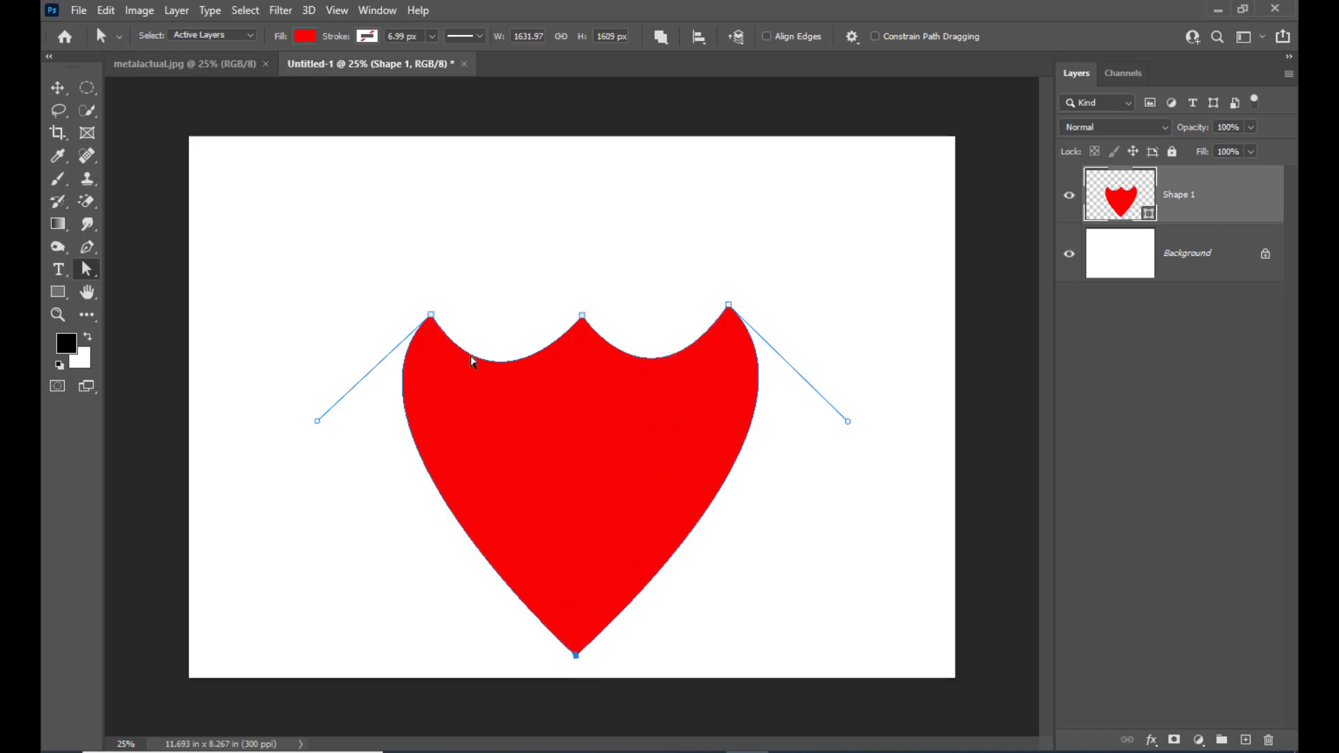
pyautogui.moveTo(318, 422); pyautogui.dragTo(289, 443)
pyautogui.moveTo(848, 422); pyautogui.dragTo(872, 436)
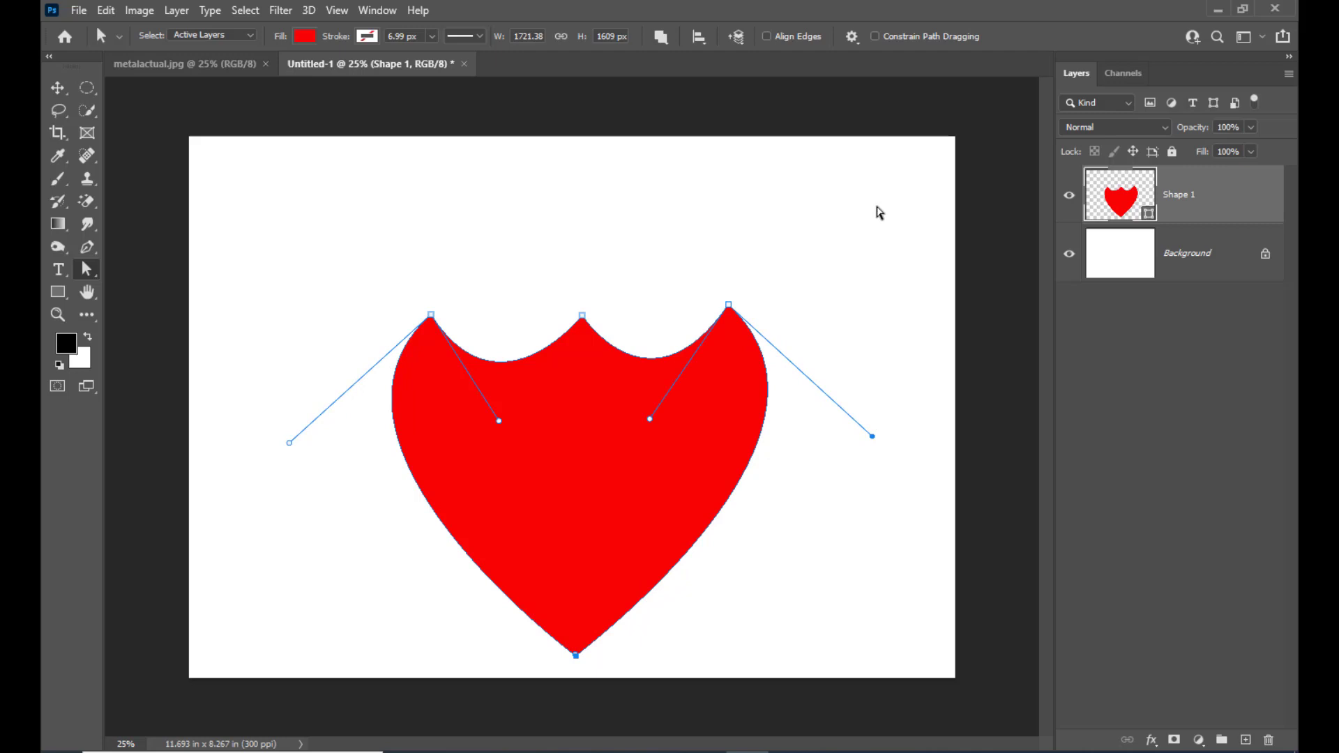
# - Add one anchor point to each of the shape's lower left and lower right edges with the Add Anchor Point Tool
pyautogui.click(86, 246)
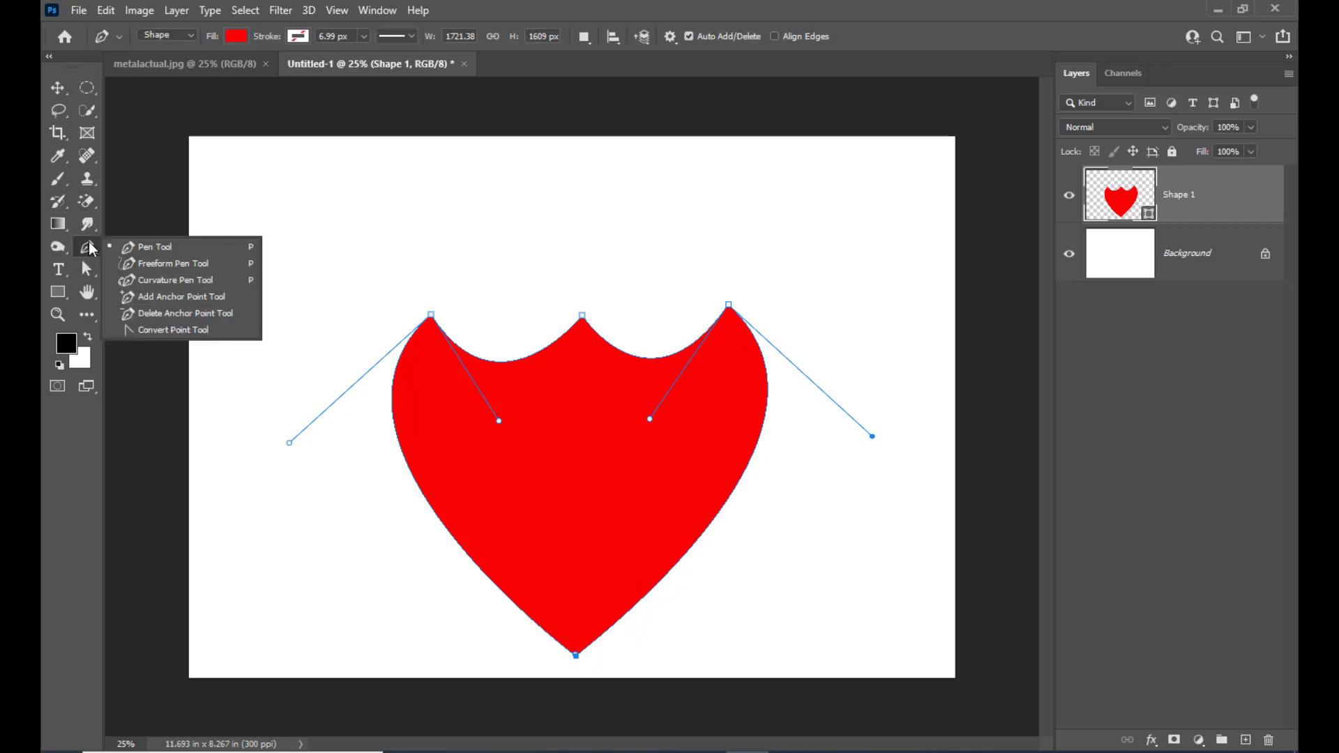
pyautogui.click(142, 303)
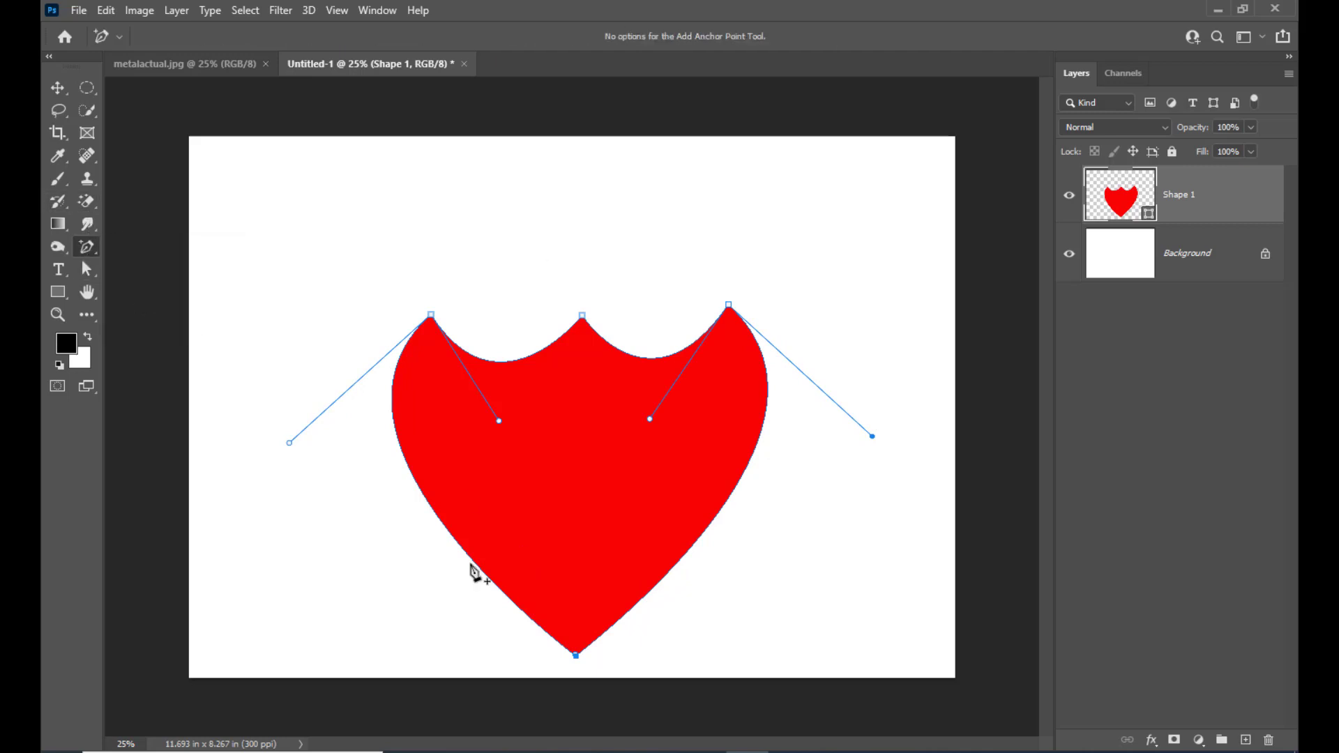
pyautogui.click(449, 531)
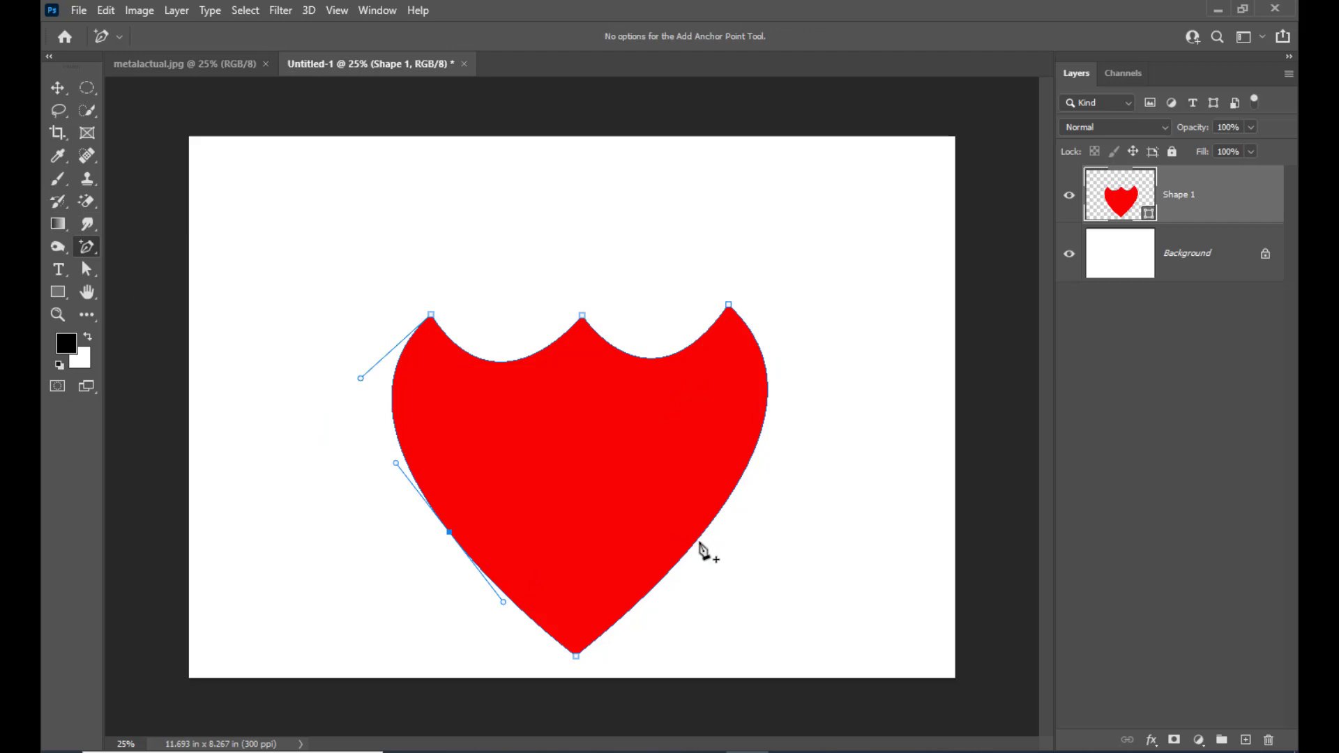
pyautogui.click(697, 540)
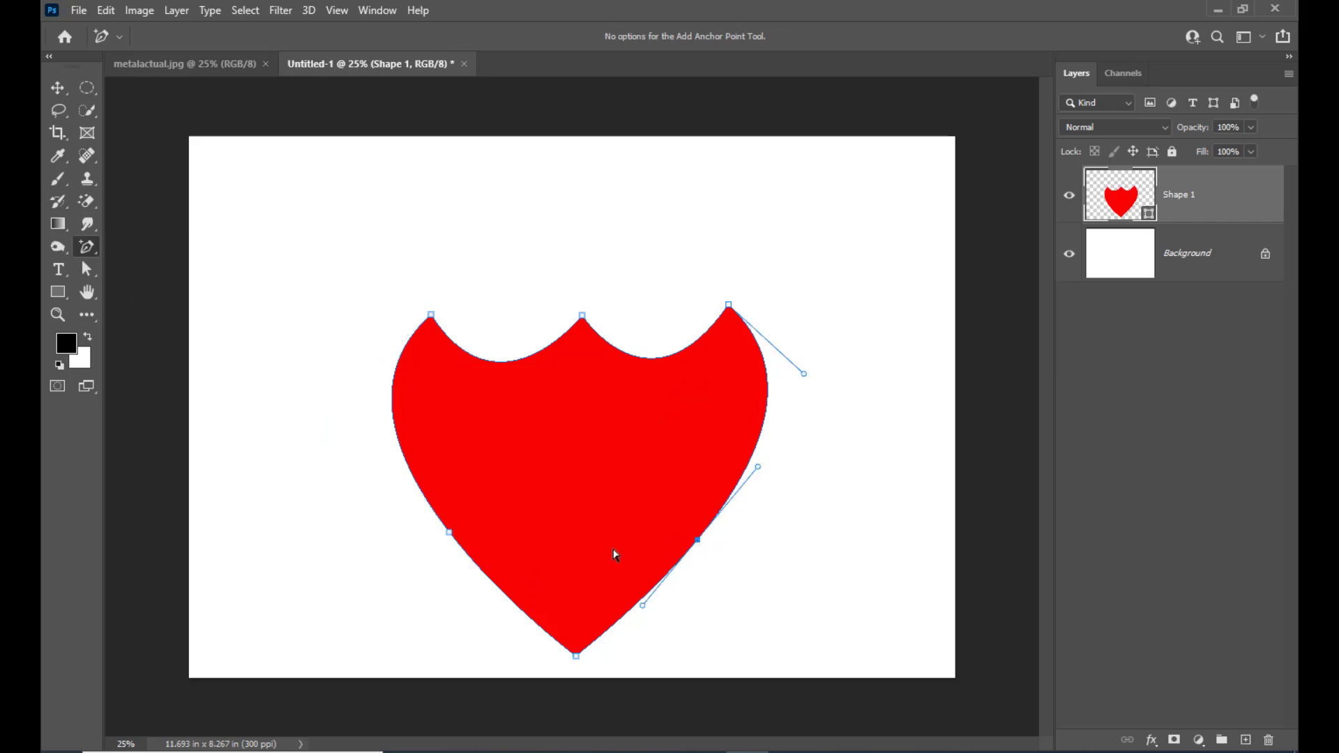
# - Move the two new side anchor points slightly outward and the bottom tip slightly down with the Direct Selection Tool
pyautogui.click(87, 270)
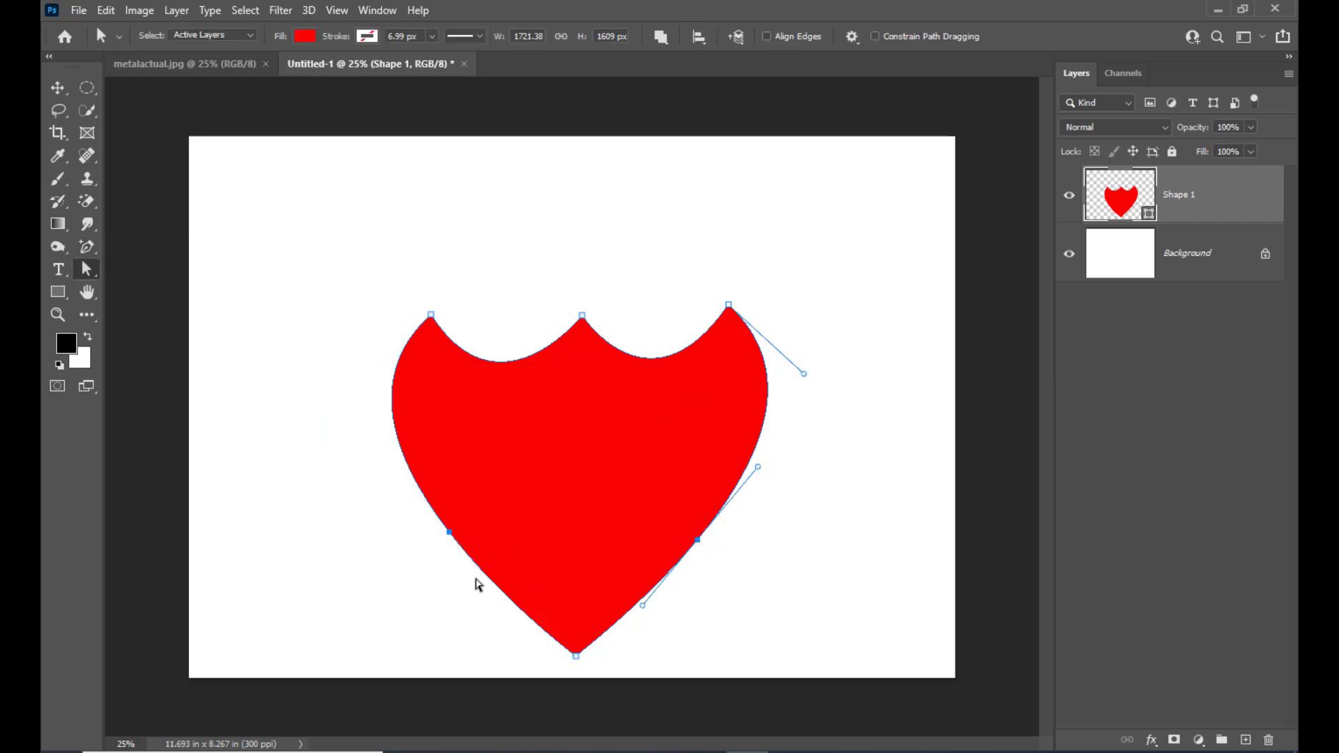
pyautogui.moveTo(449, 532); pyautogui.dragTo(437, 544)
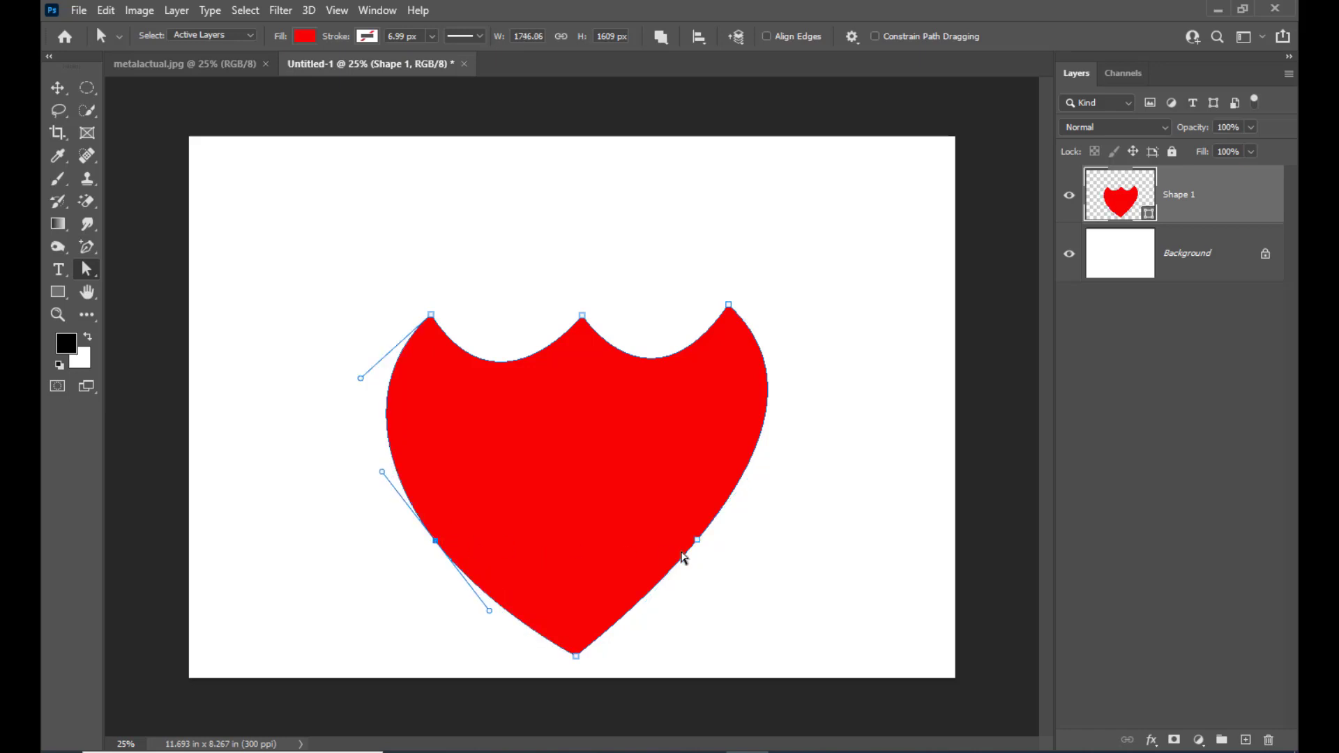
pyautogui.moveTo(697, 542); pyautogui.dragTo(710, 546)
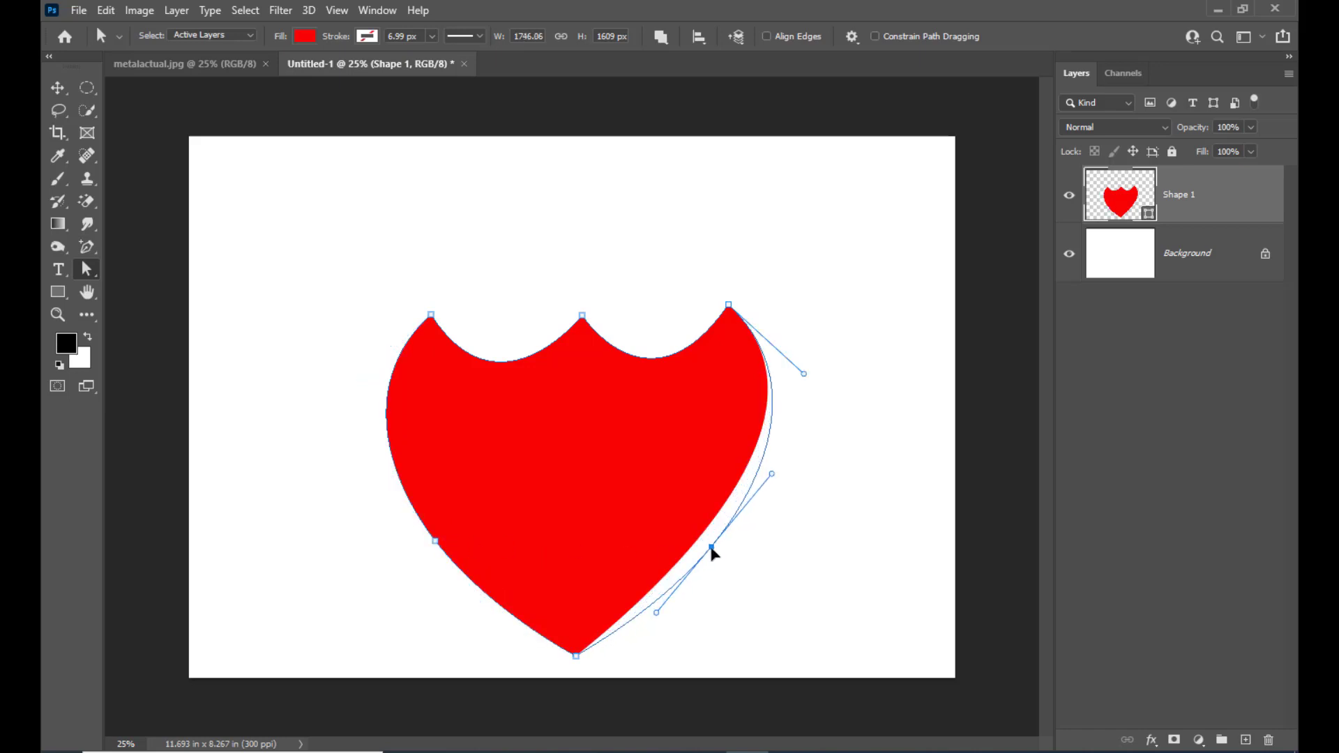
pyautogui.moveTo(577, 655); pyautogui.dragTo(576, 664)
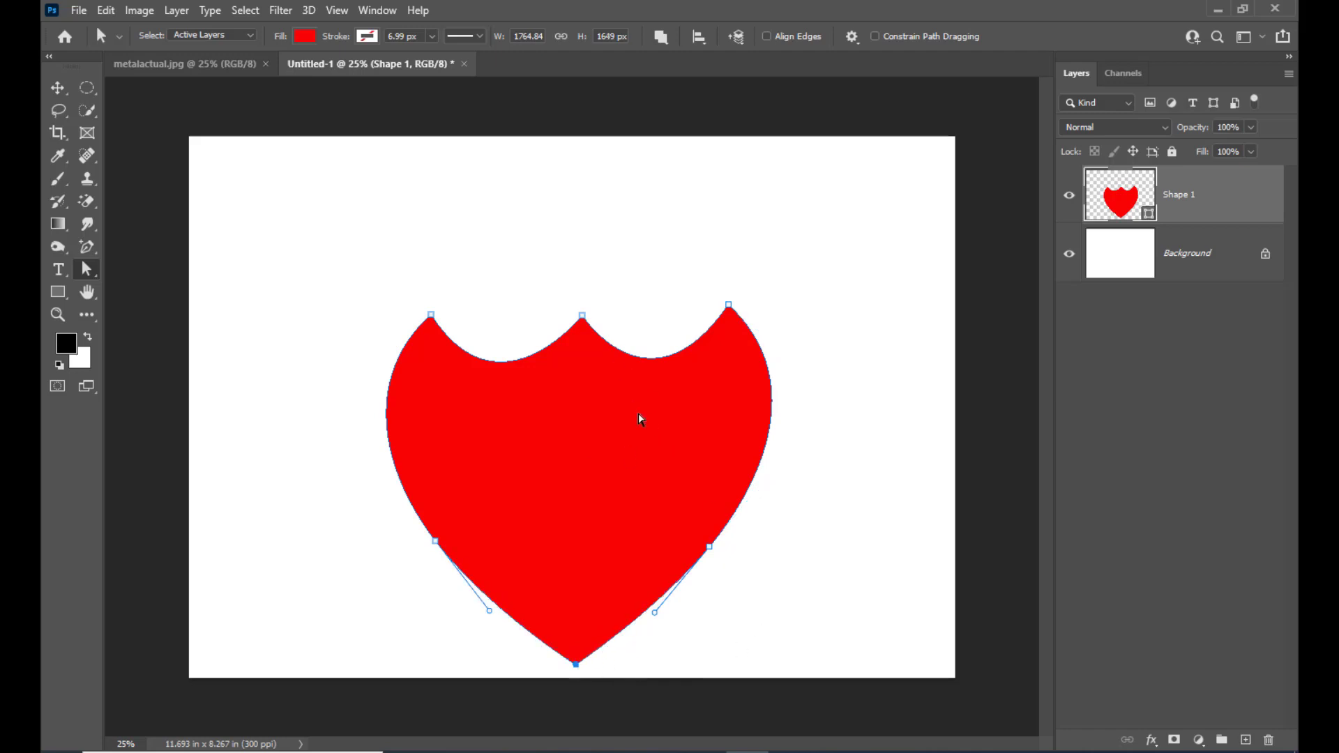
# - Move the whole shield shape up to the middle of the canvas with the Path Selection Tool
pyautogui.click(60, 89)
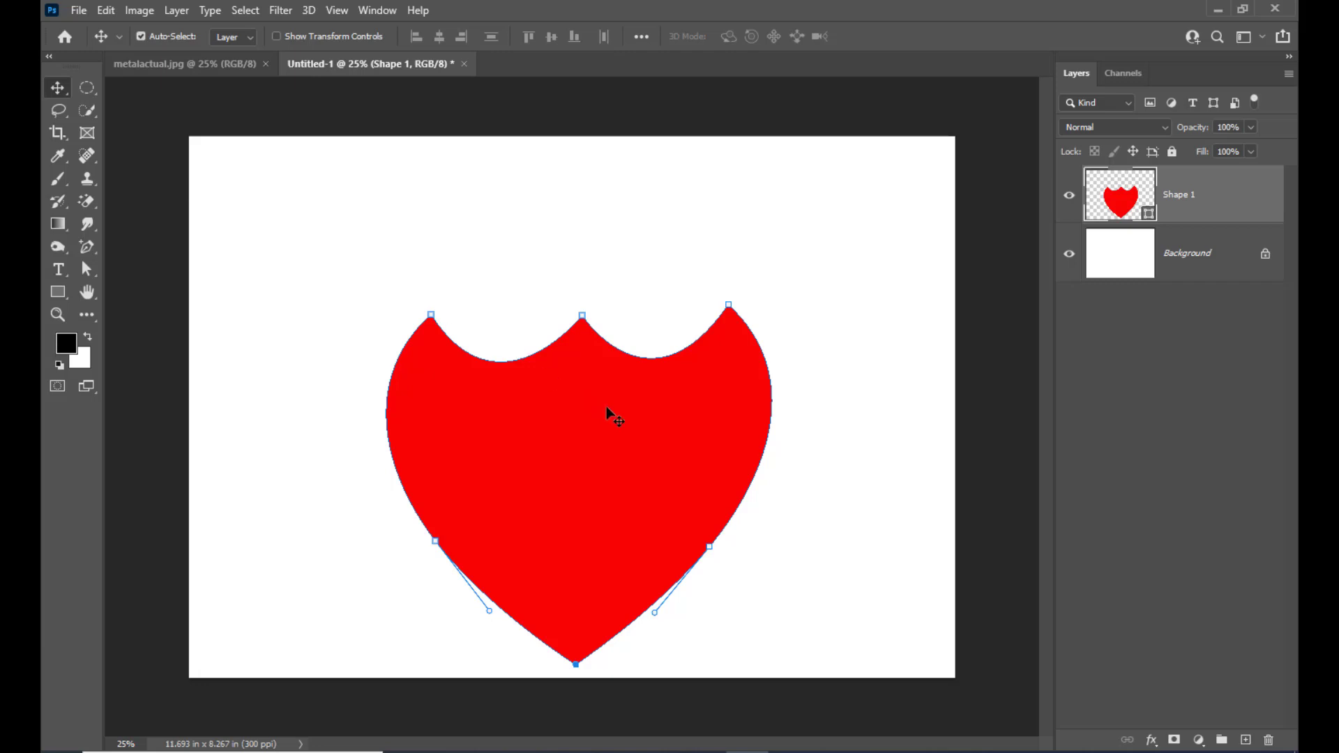
pyautogui.click(87, 269)
pyautogui.click(167, 267)
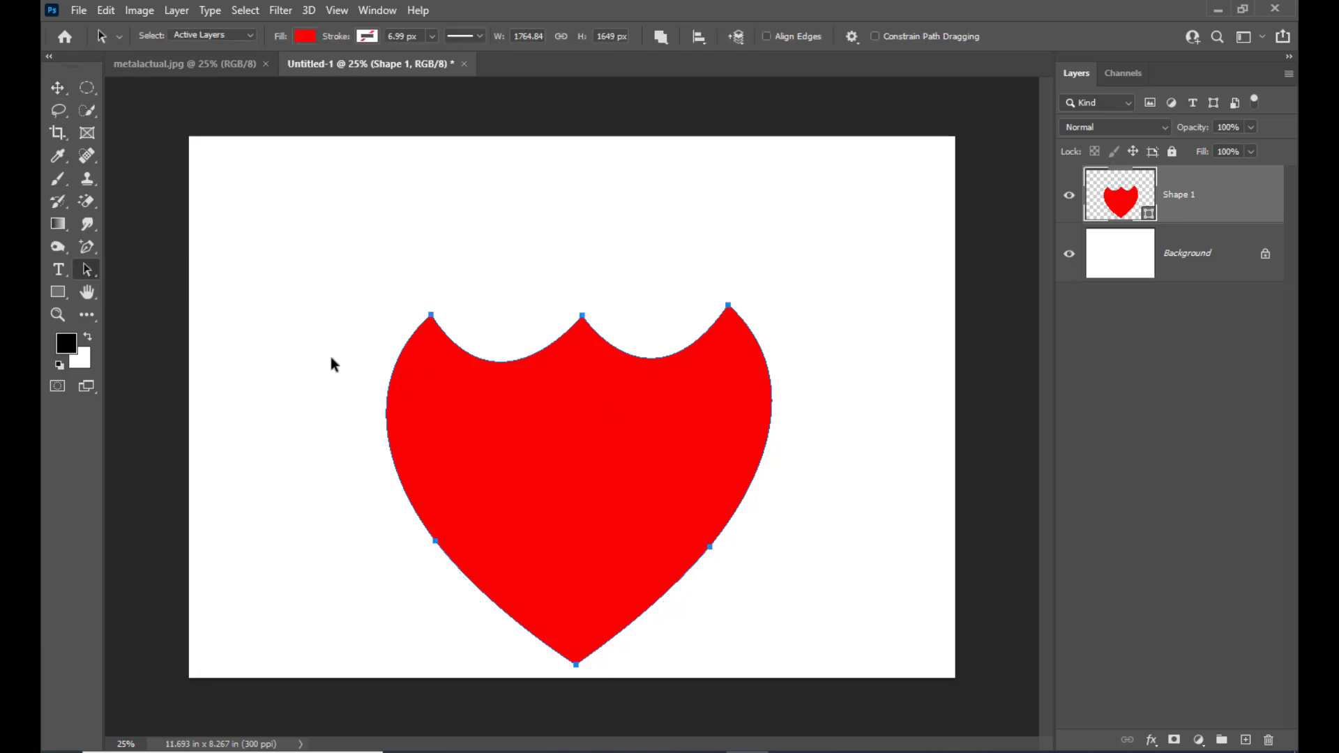
pyautogui.moveTo(690, 473); pyautogui.dragTo(677, 405)
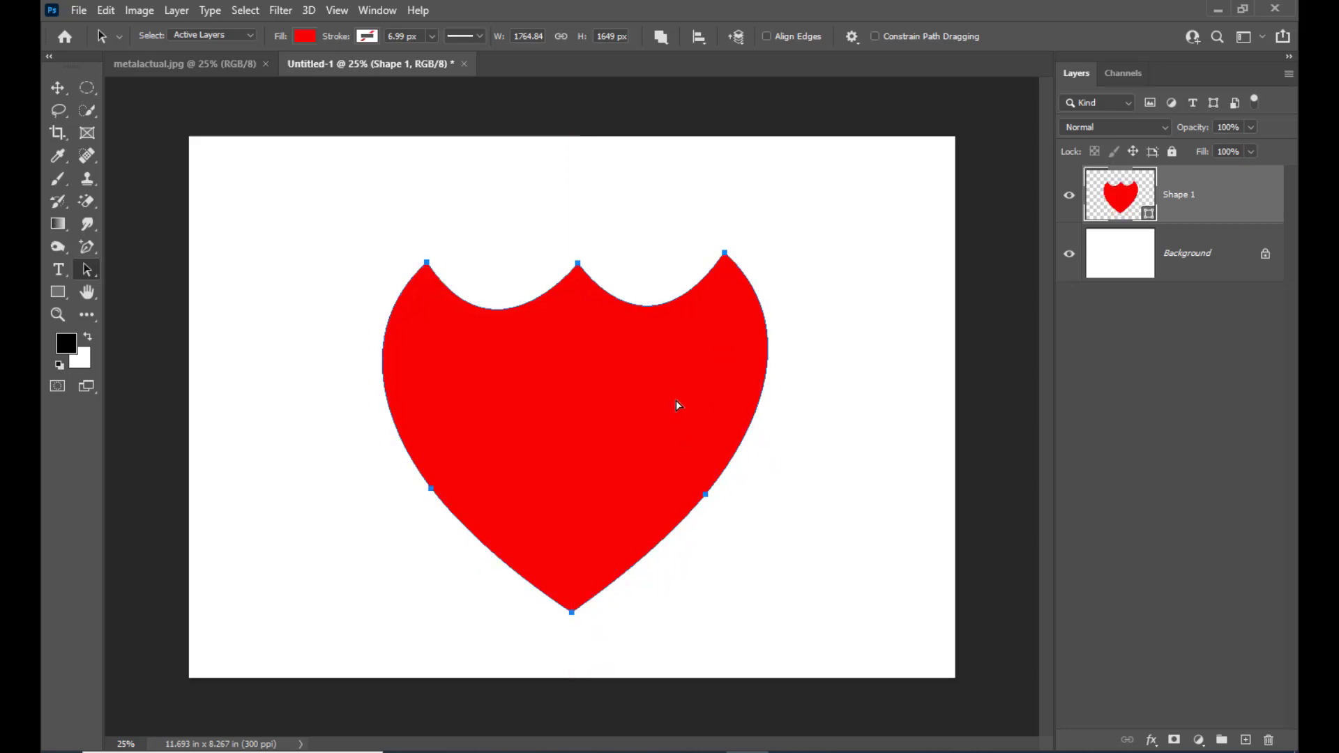
# - Raise the shield's top centre anchor point with the Direct Selection Tool into a taller peak and deselect the path
pyautogui.click(85, 276)
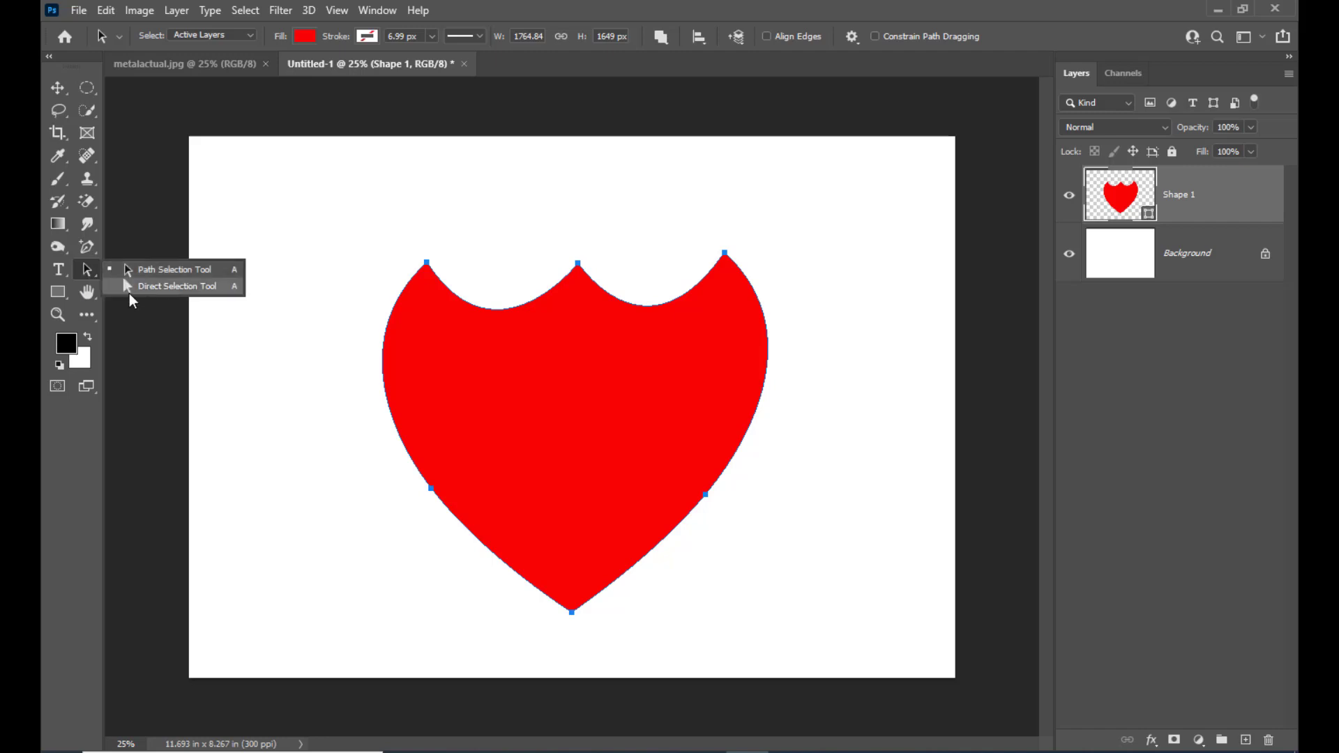
pyautogui.click(150, 270)
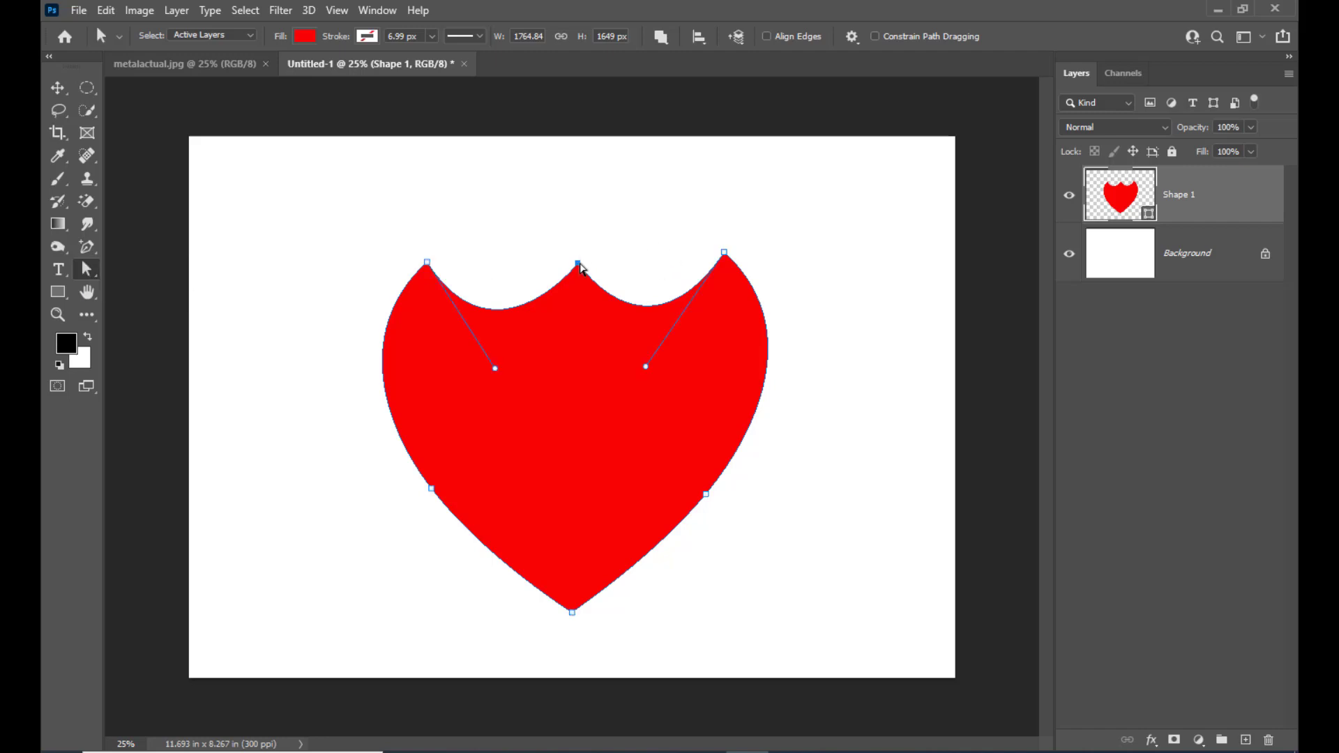
pyautogui.moveTo(580, 267); pyautogui.dragTo(578, 269)
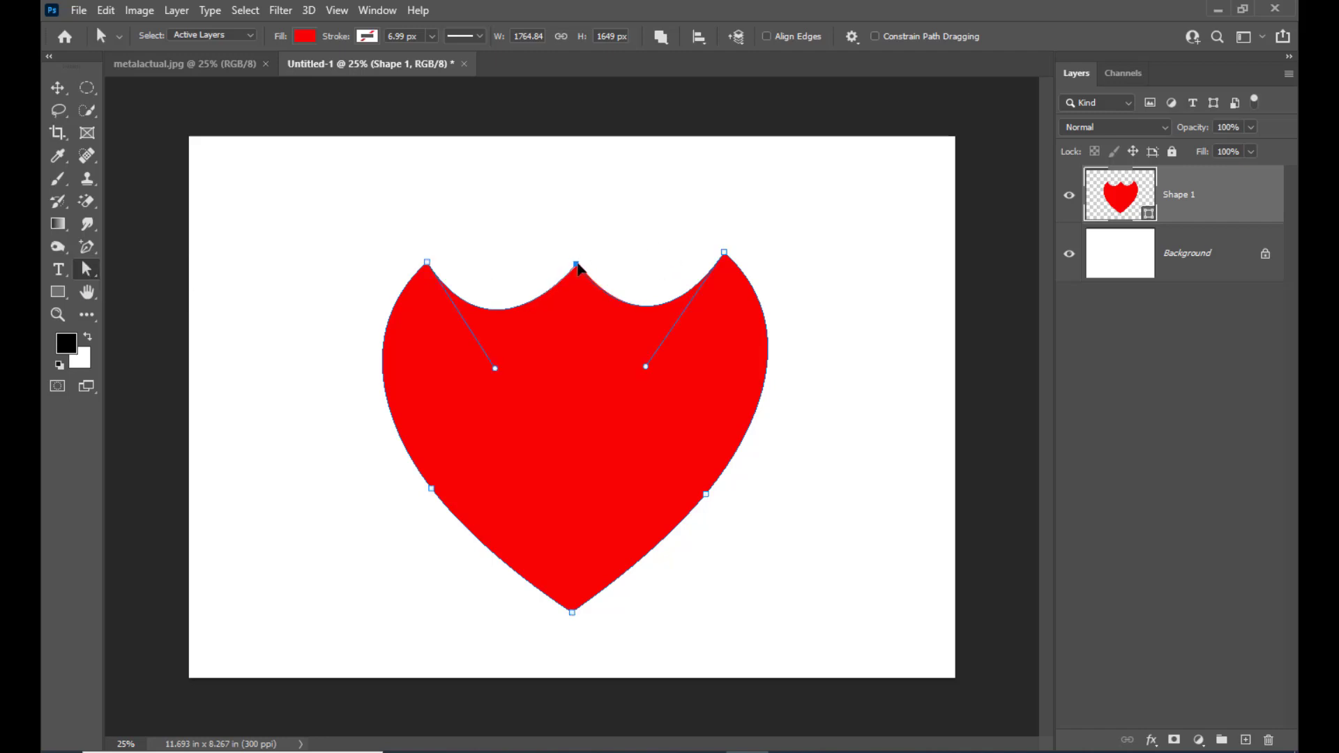
pyautogui.click(661, 255)
pyautogui.moveTo(580, 270); pyautogui.dragTo(576, 238)
pyautogui.click(723, 209)
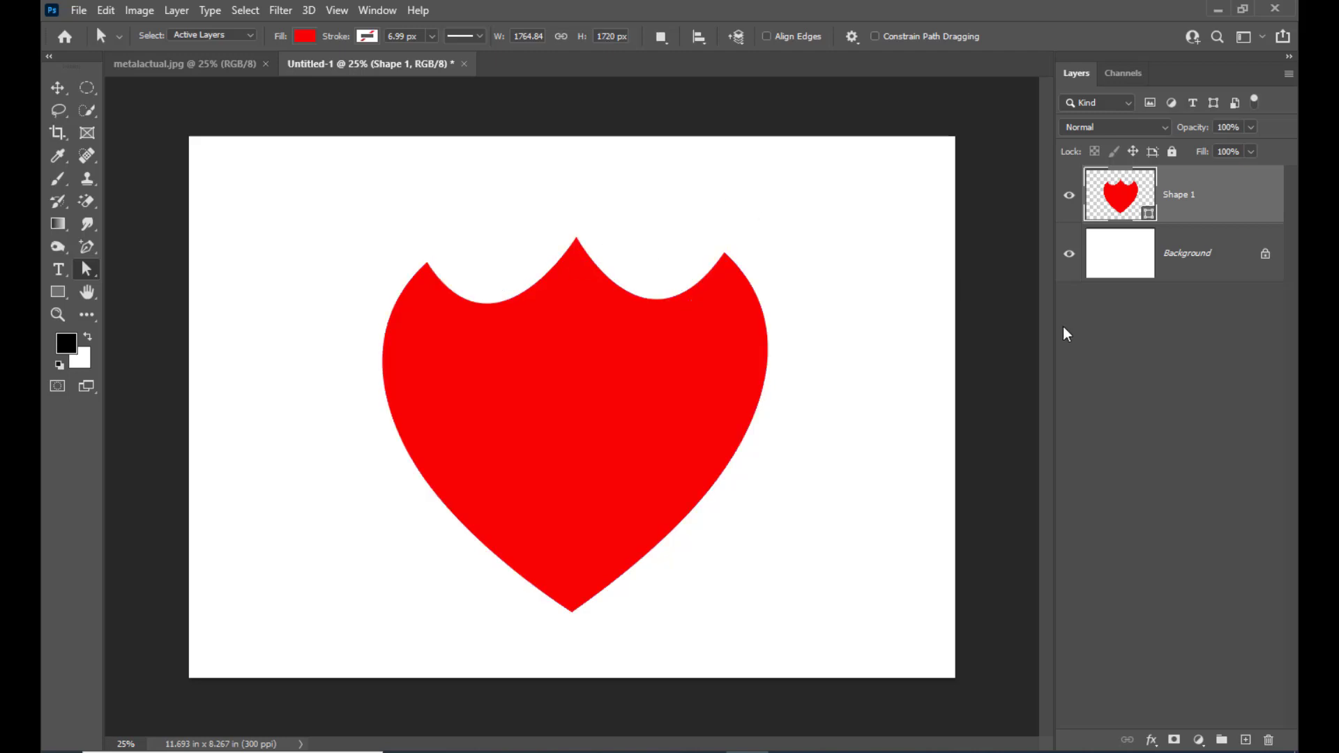
# - Open the layer style settings of the Shape 1 layer and show all available effects
pyautogui.doubleClick(1252, 201)
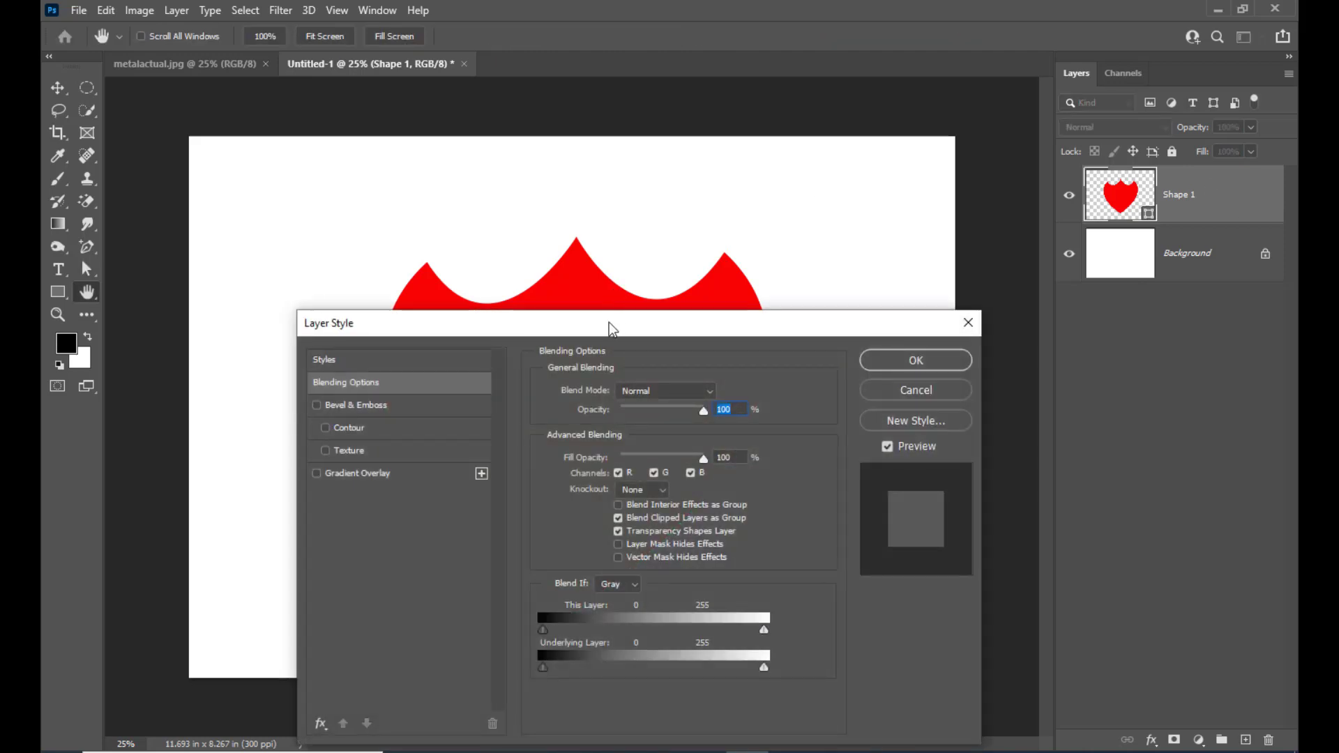
pyautogui.moveTo(613, 327); pyautogui.dragTo(907, 80)
pyautogui.click(604, 479)
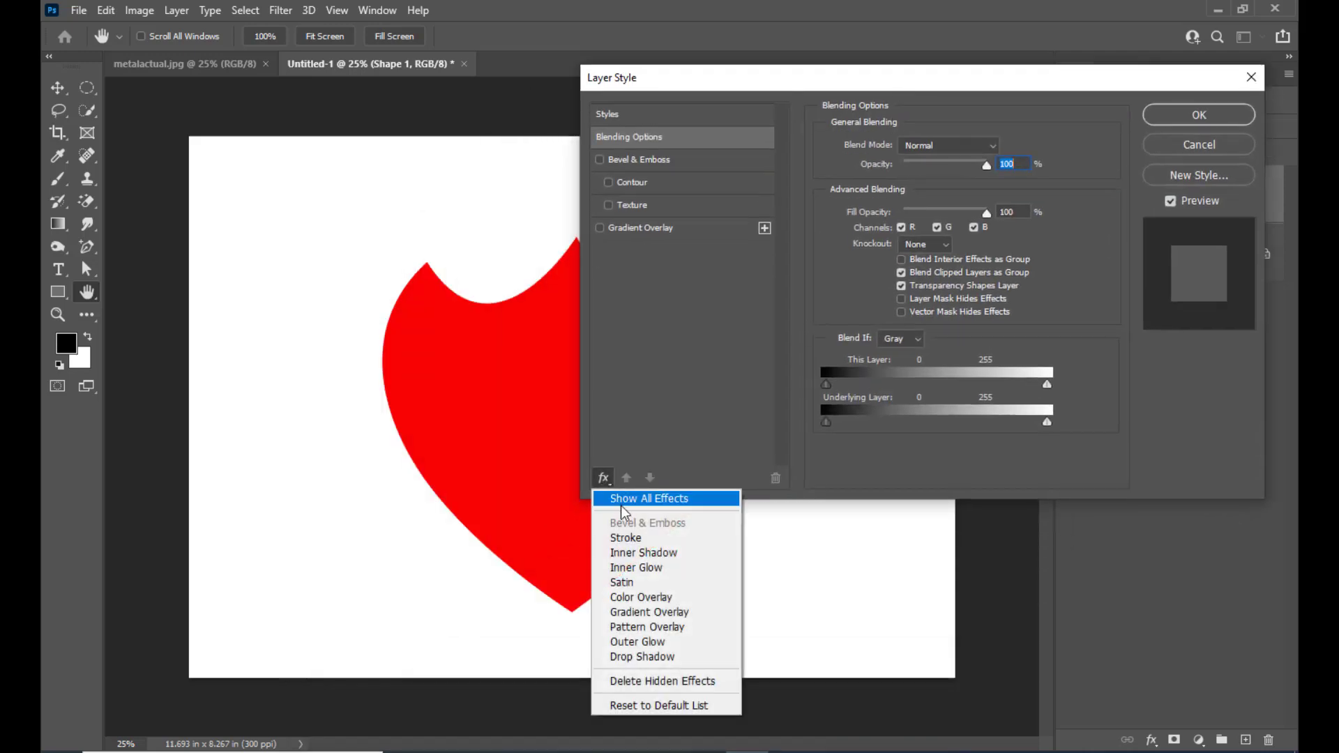
pyautogui.click(663, 499)
pyautogui.moveTo(706, 74); pyautogui.dragTo(818, 108)
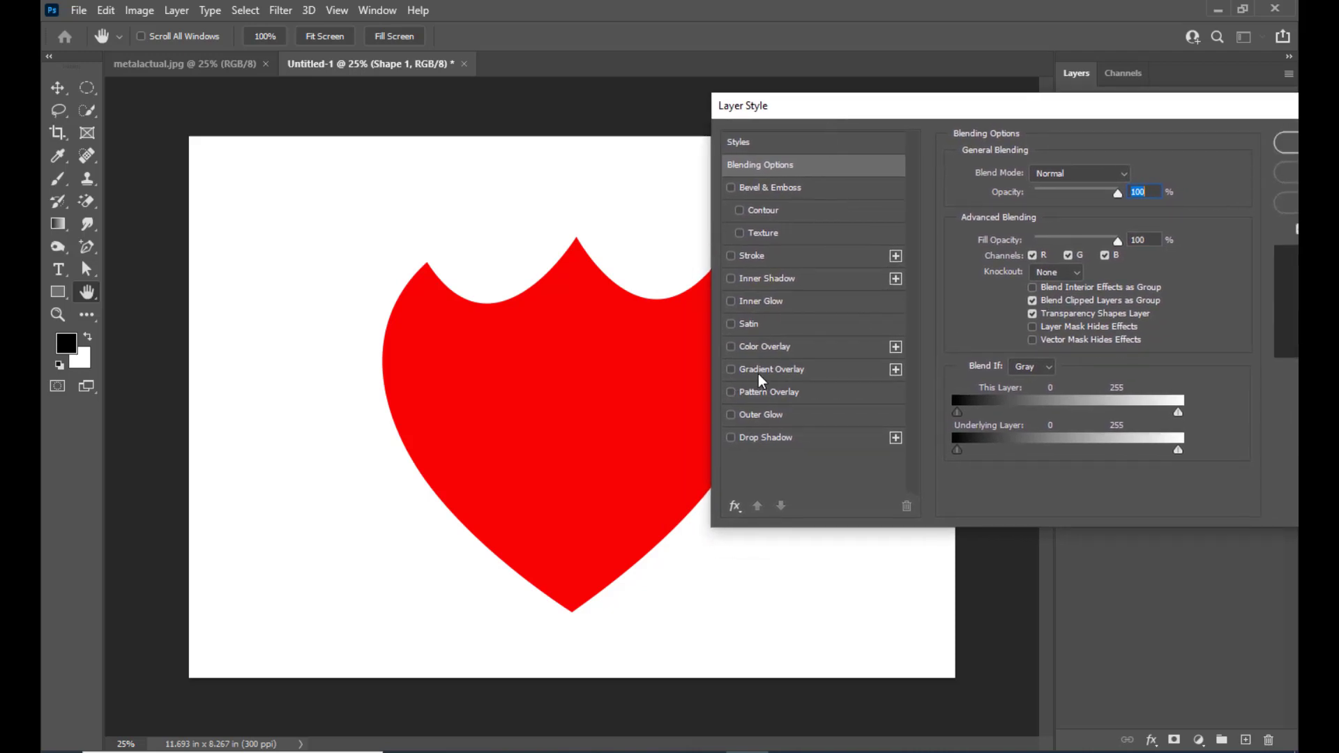
# - Enable Gradient Overlay on the shield and reset its settings to default
pyautogui.click(731, 369)
pyautogui.click(791, 377)
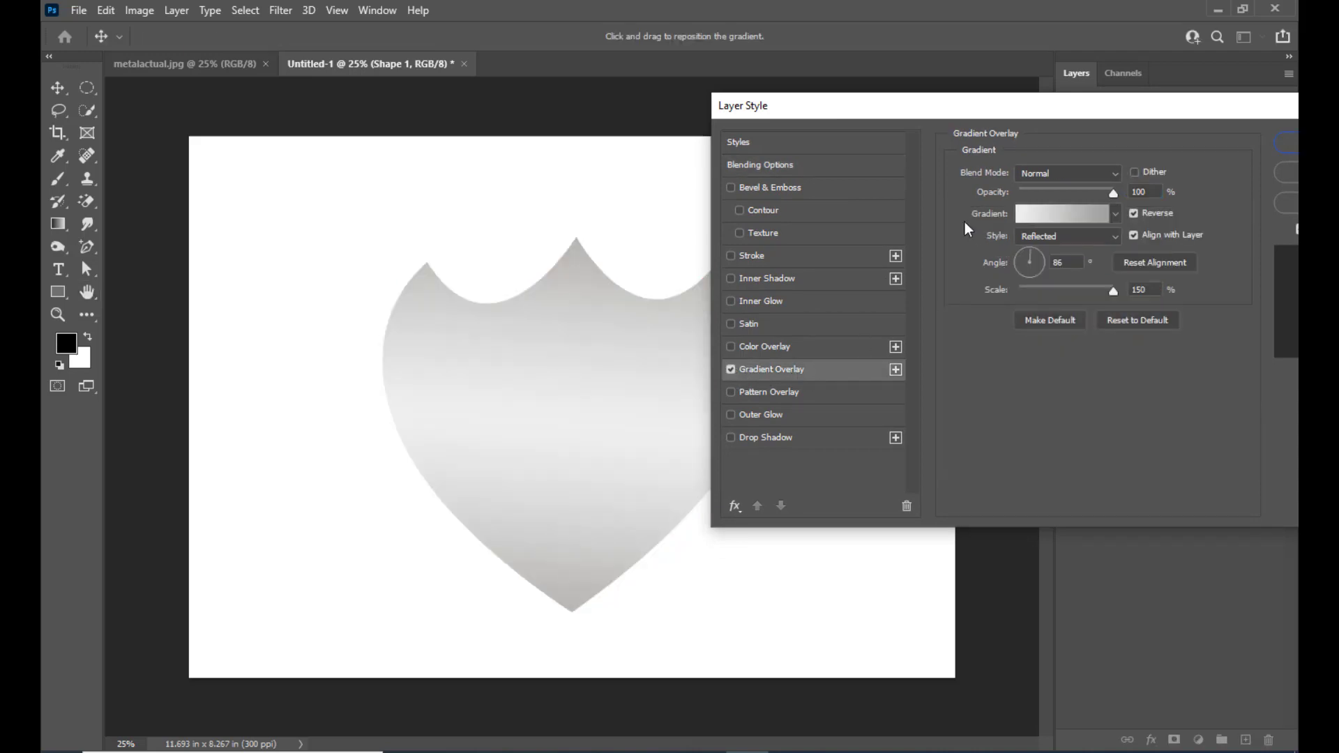
pyautogui.moveTo(858, 124); pyautogui.dragTo(920, 160)
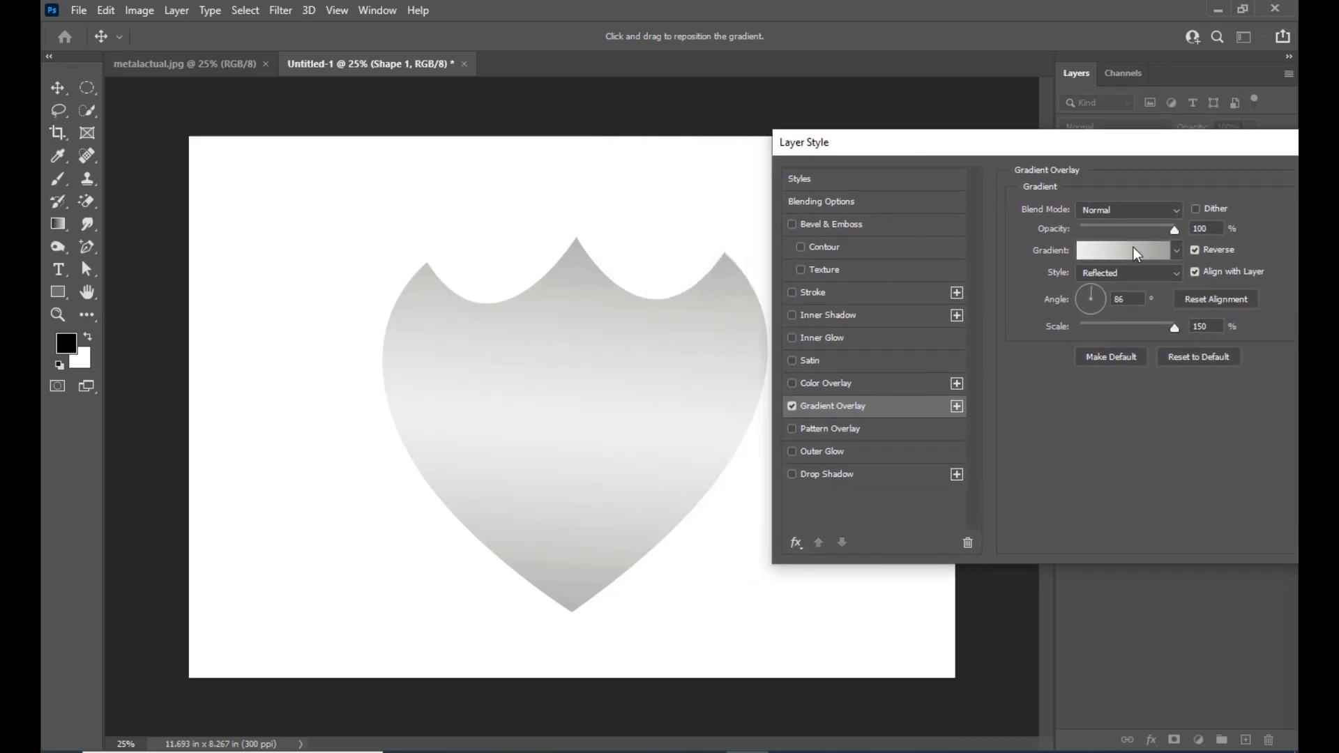
pyautogui.moveTo(1014, 149); pyautogui.dragTo(974, 163)
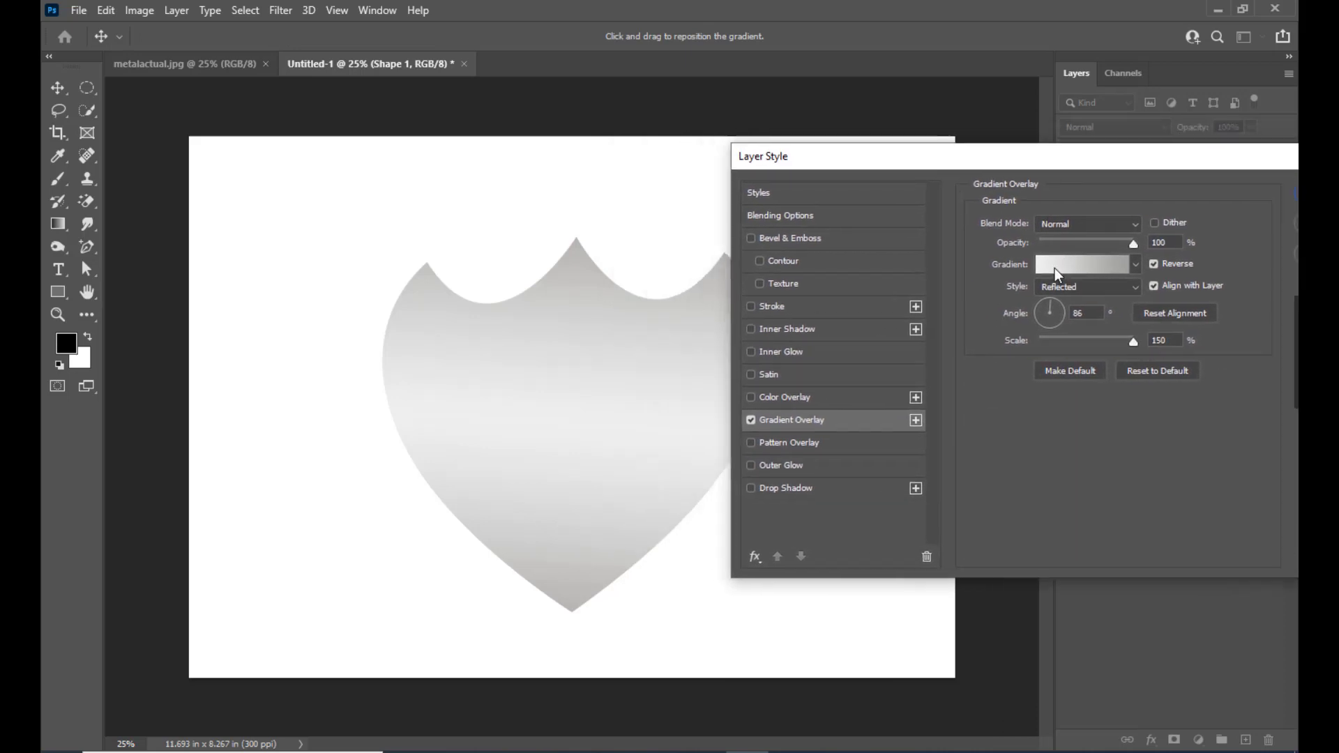
pyautogui.click(1158, 372)
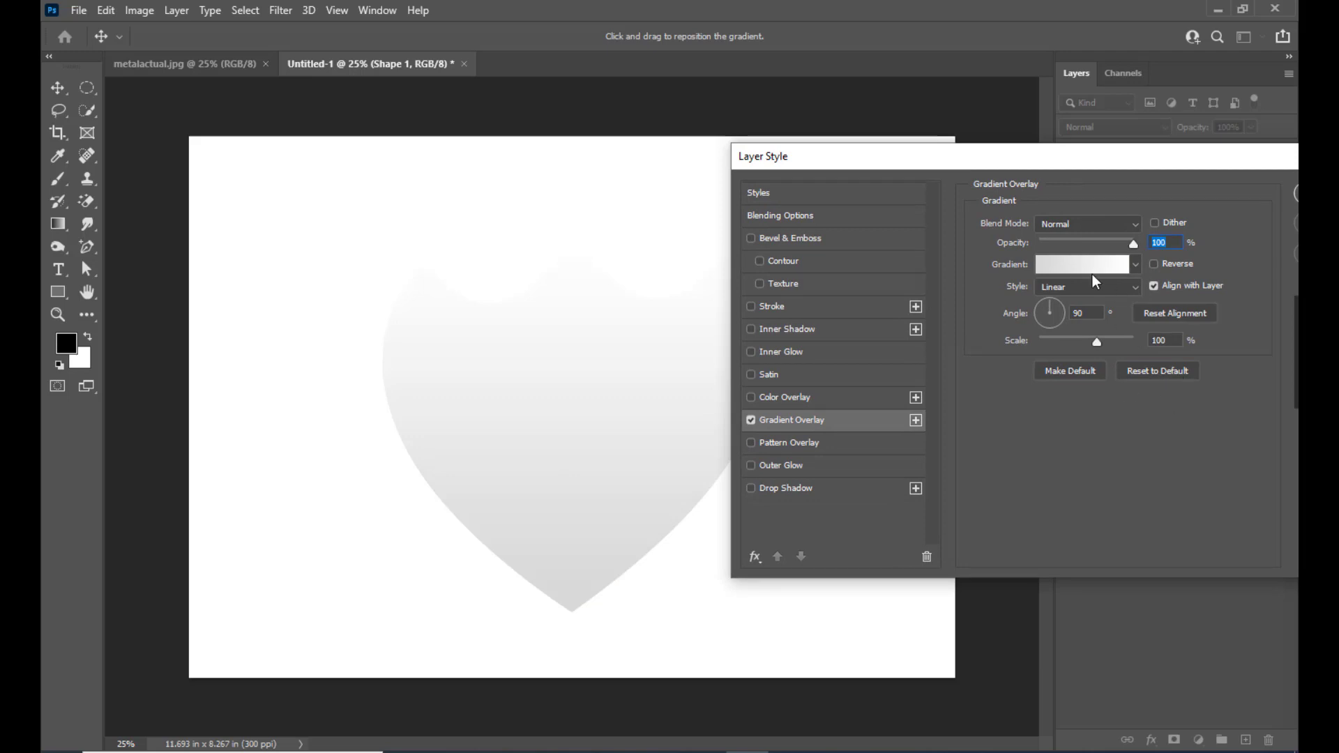
# - Edit the overlay gradient and set its starting colour stop at 0% to a lighter grey
pyautogui.click(1058, 266)
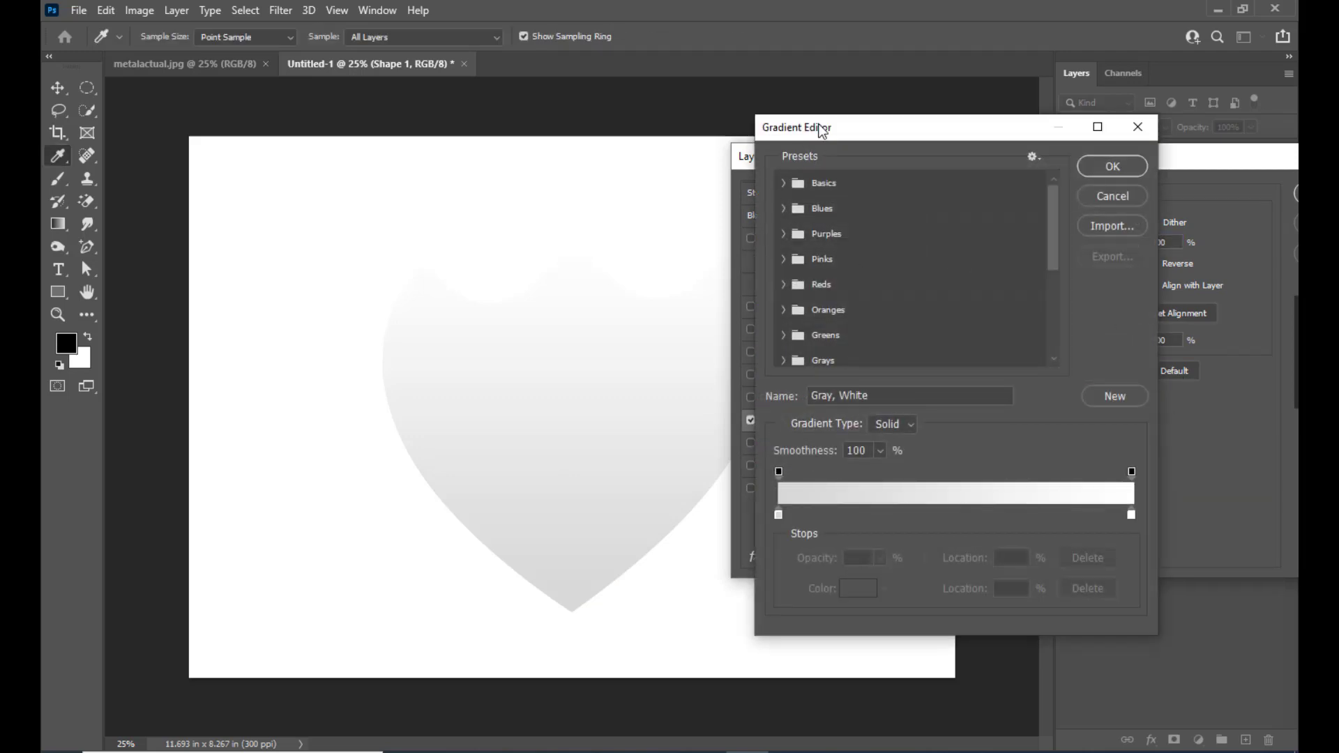
pyautogui.moveTo(823, 130); pyautogui.dragTo(679, 97)
pyautogui.doubleClick(634, 480)
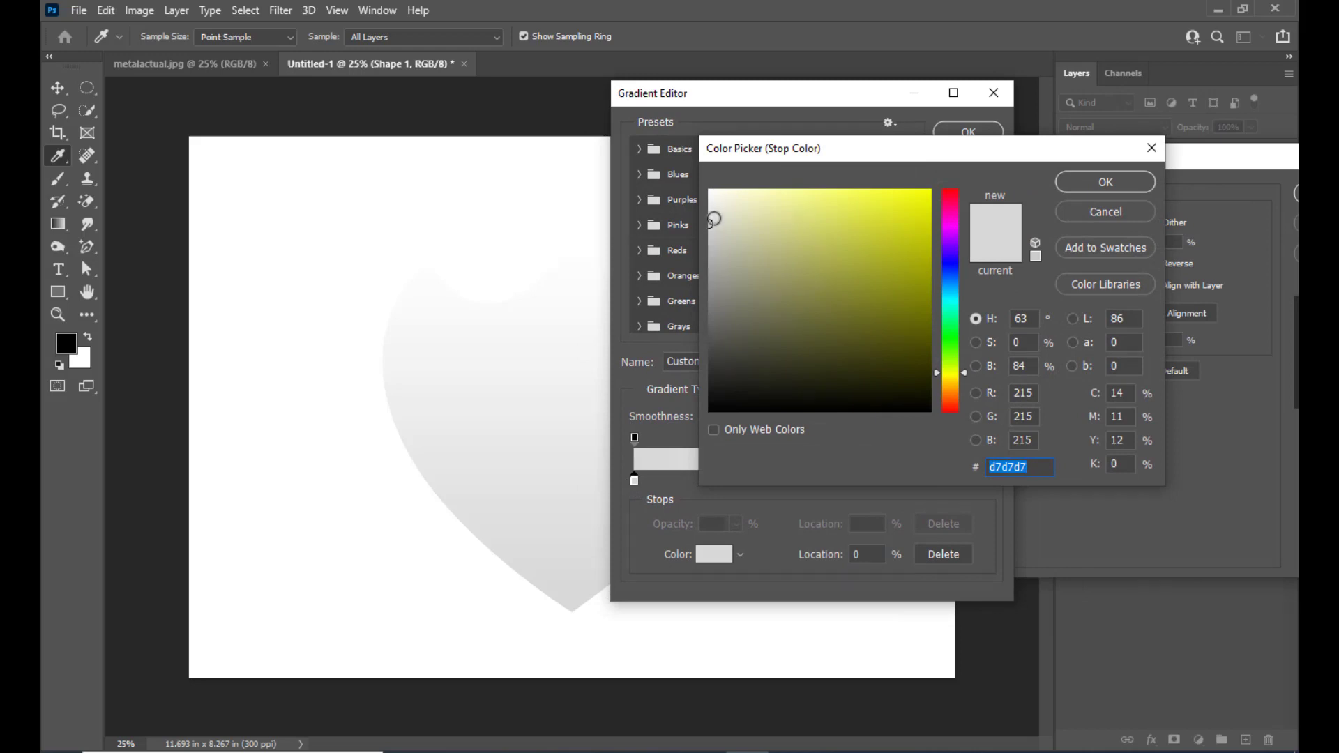
pyautogui.click(710, 211)
pyautogui.click(1067, 187)
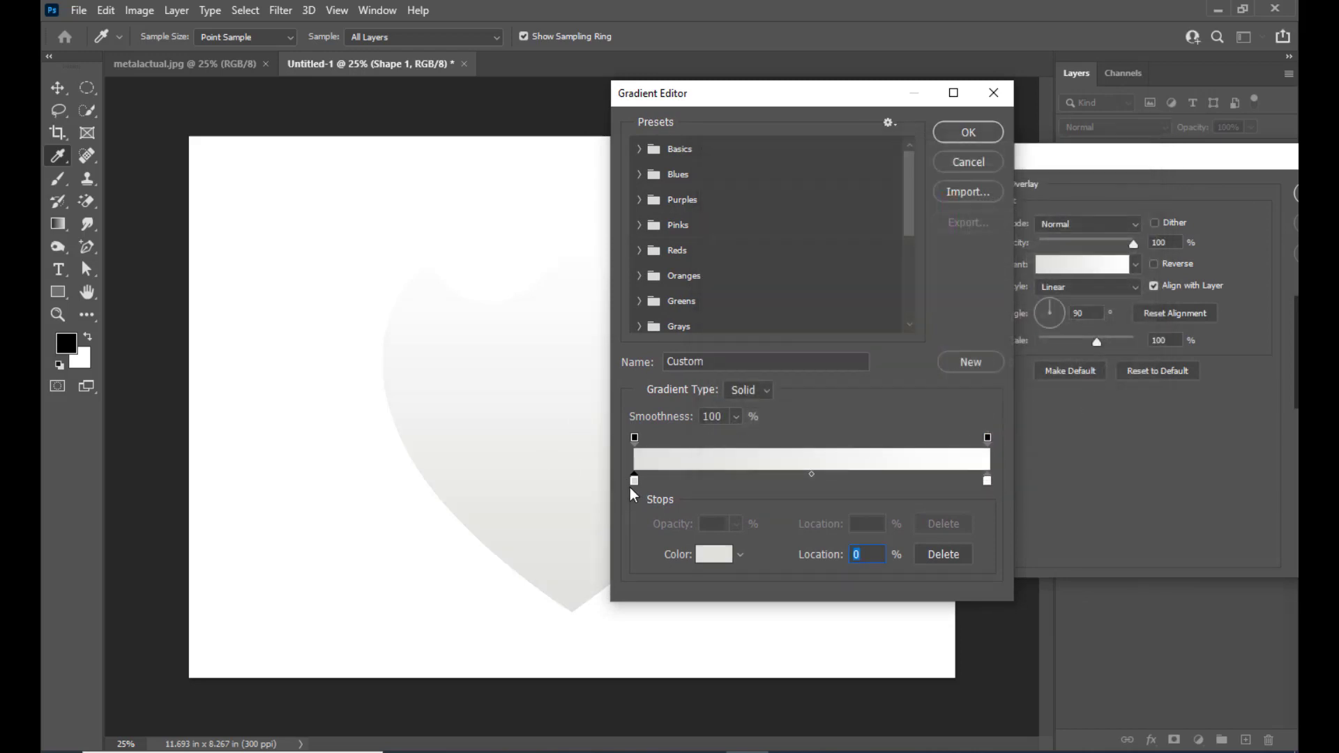
# - Set the gradient's end colour stop at 100% to a medium grey and accept the edited gradient
pyautogui.doubleClick(988, 480)
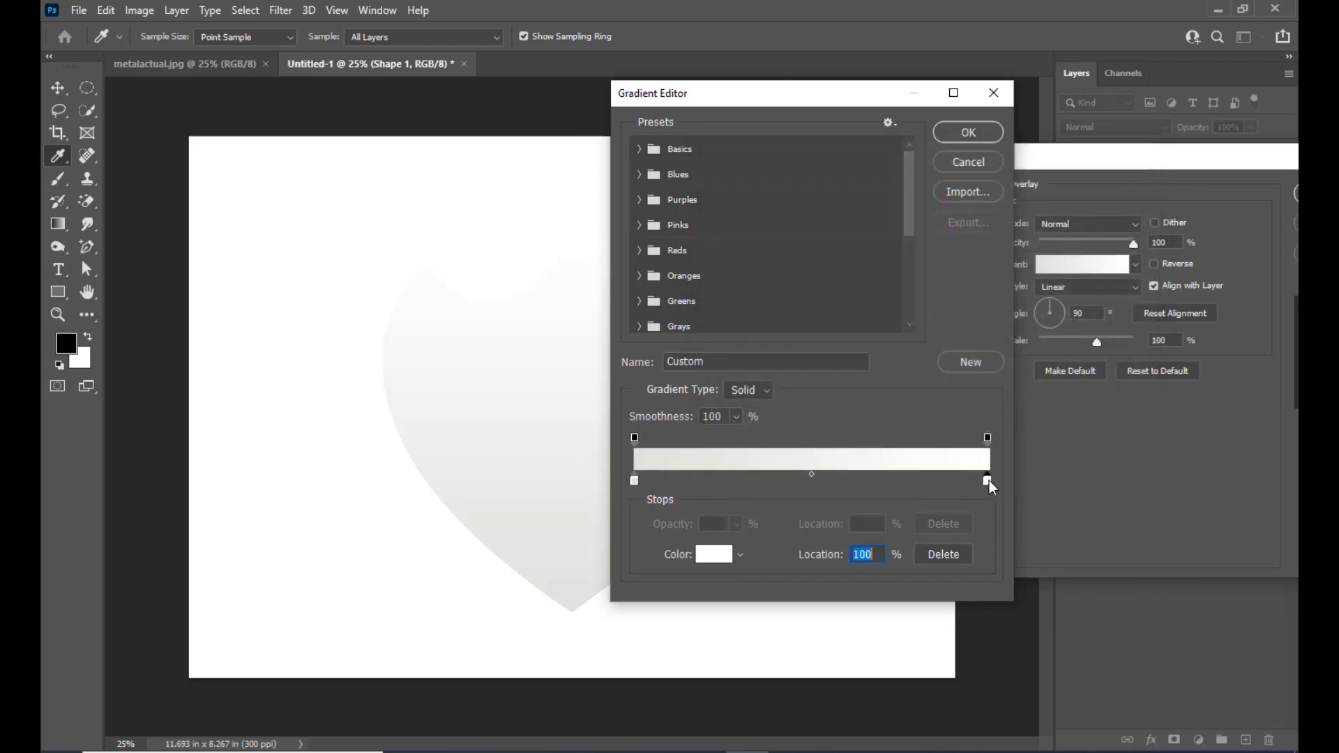
pyautogui.click(710, 248)
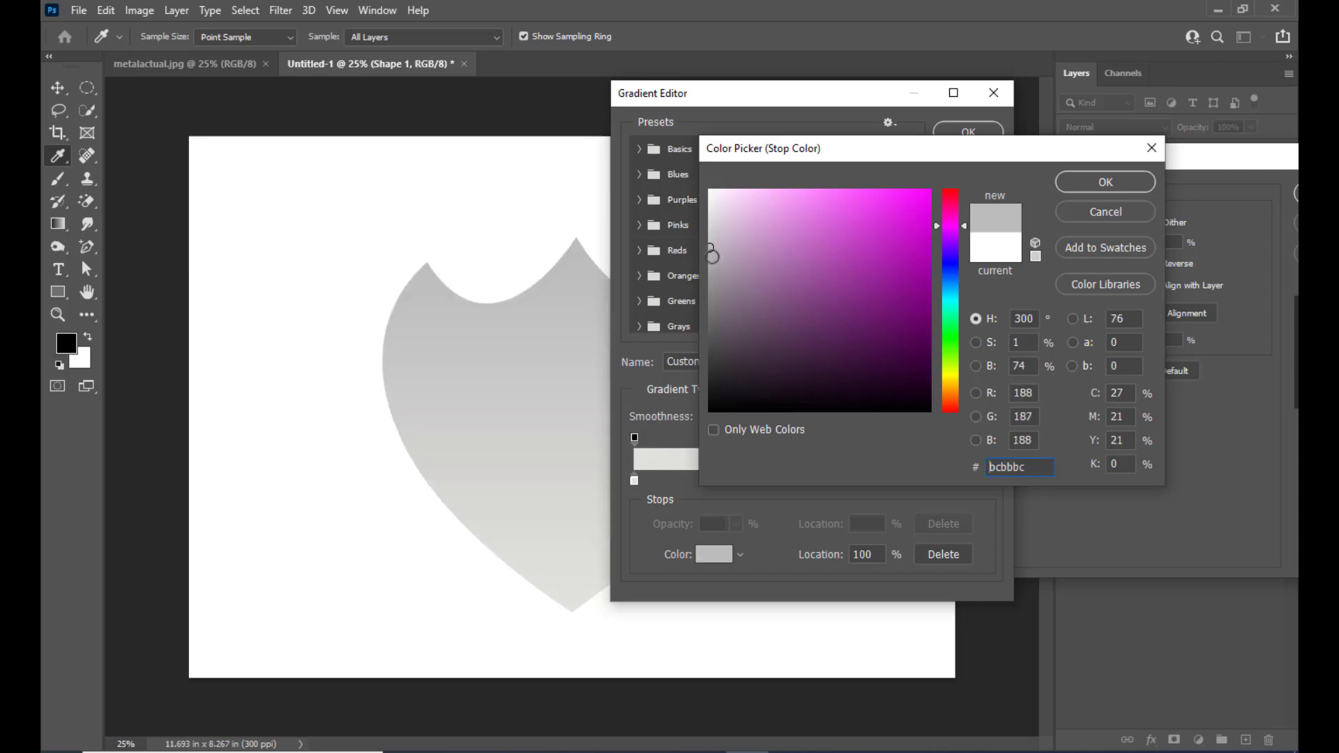
pyautogui.click(1088, 183)
pyautogui.moveTo(795, 98); pyautogui.dragTo(856, 63)
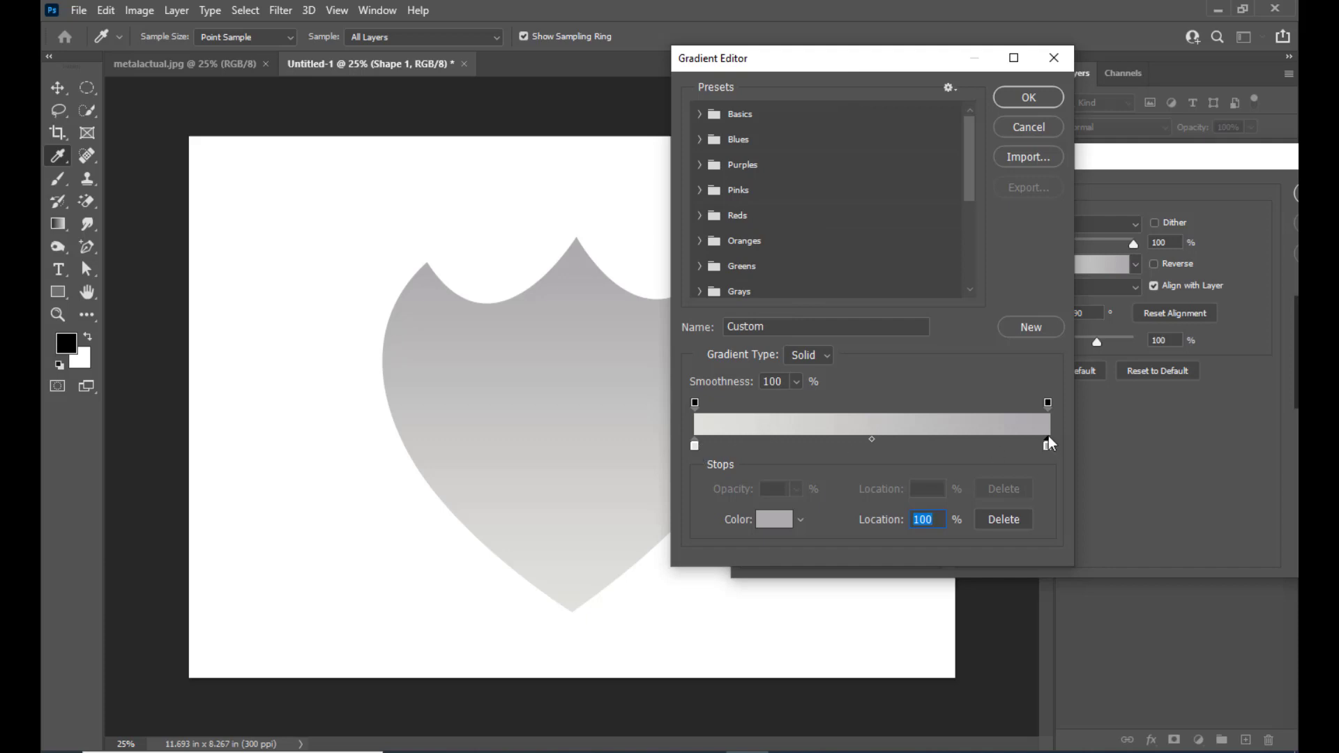
pyautogui.click(695, 447)
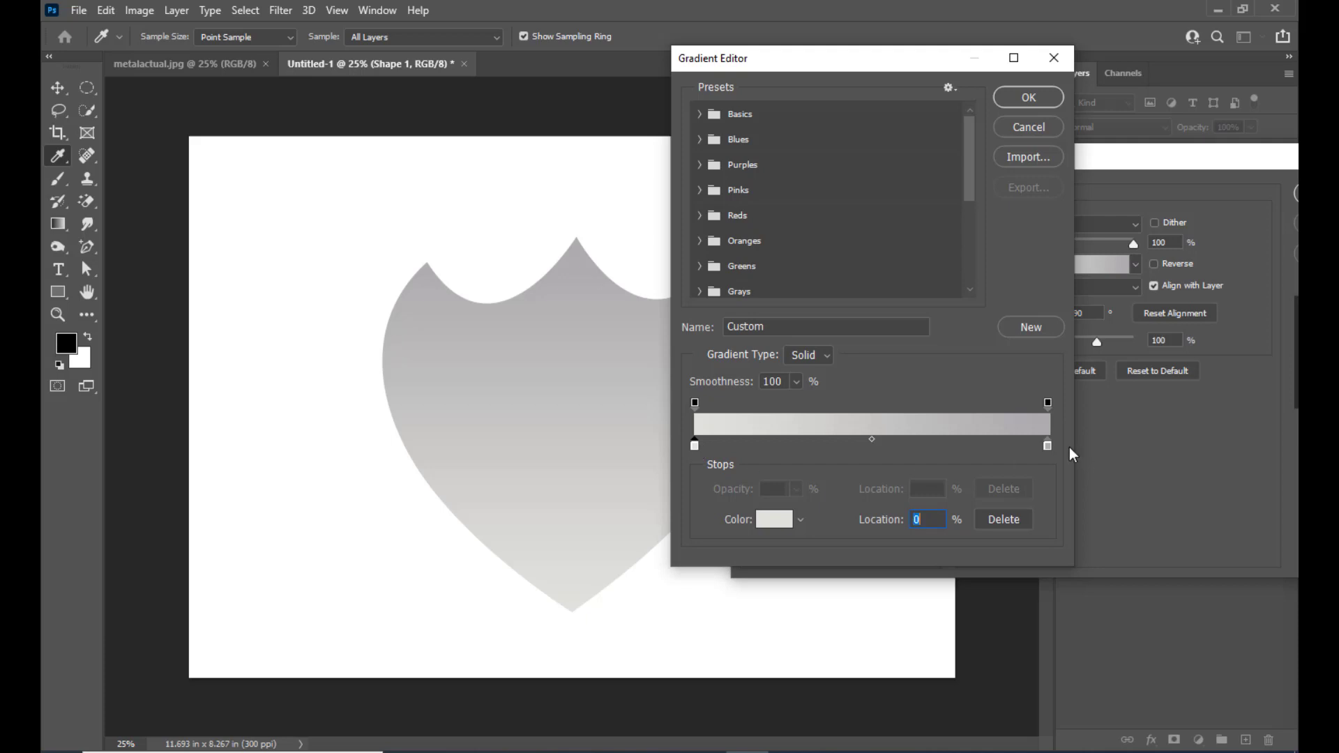
pyautogui.click(1047, 446)
pyautogui.click(1052, 98)
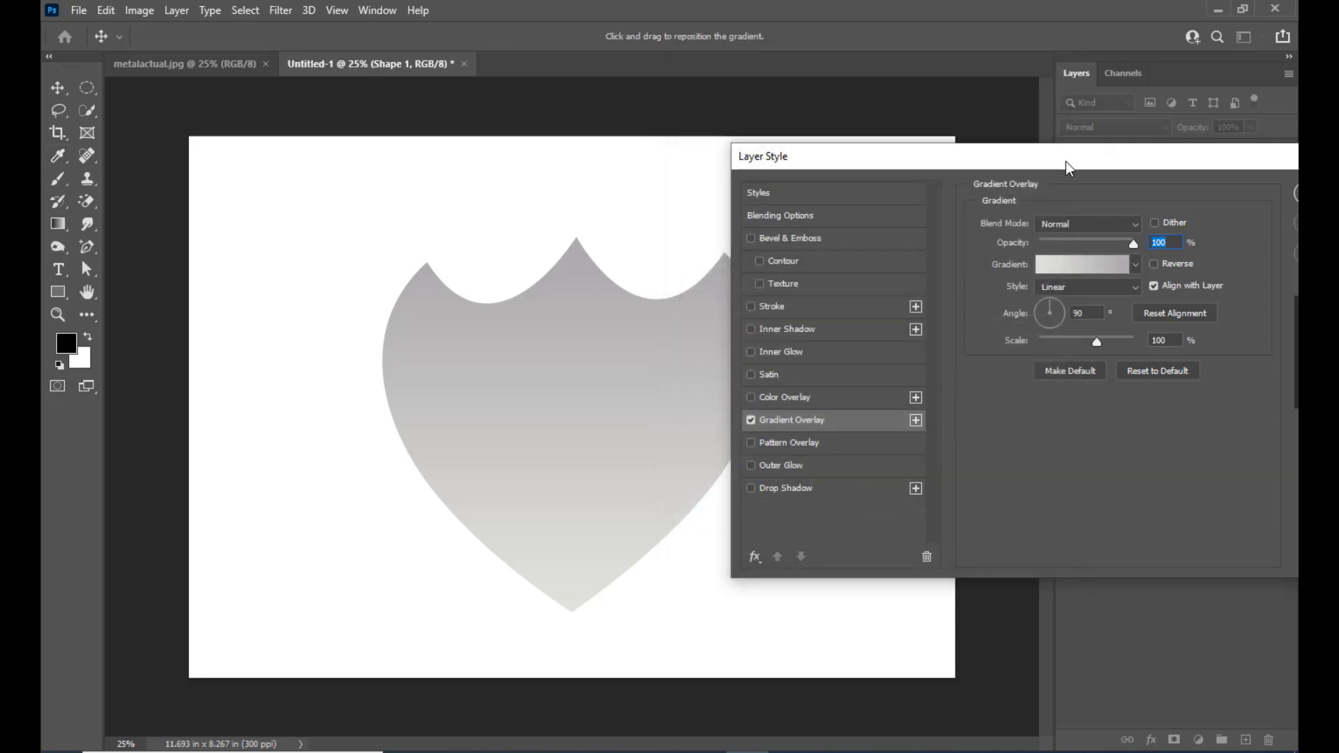
# - Set the gradient overlay's style to Reflected
pyautogui.moveTo(995, 160); pyautogui.dragTo(949, 178)
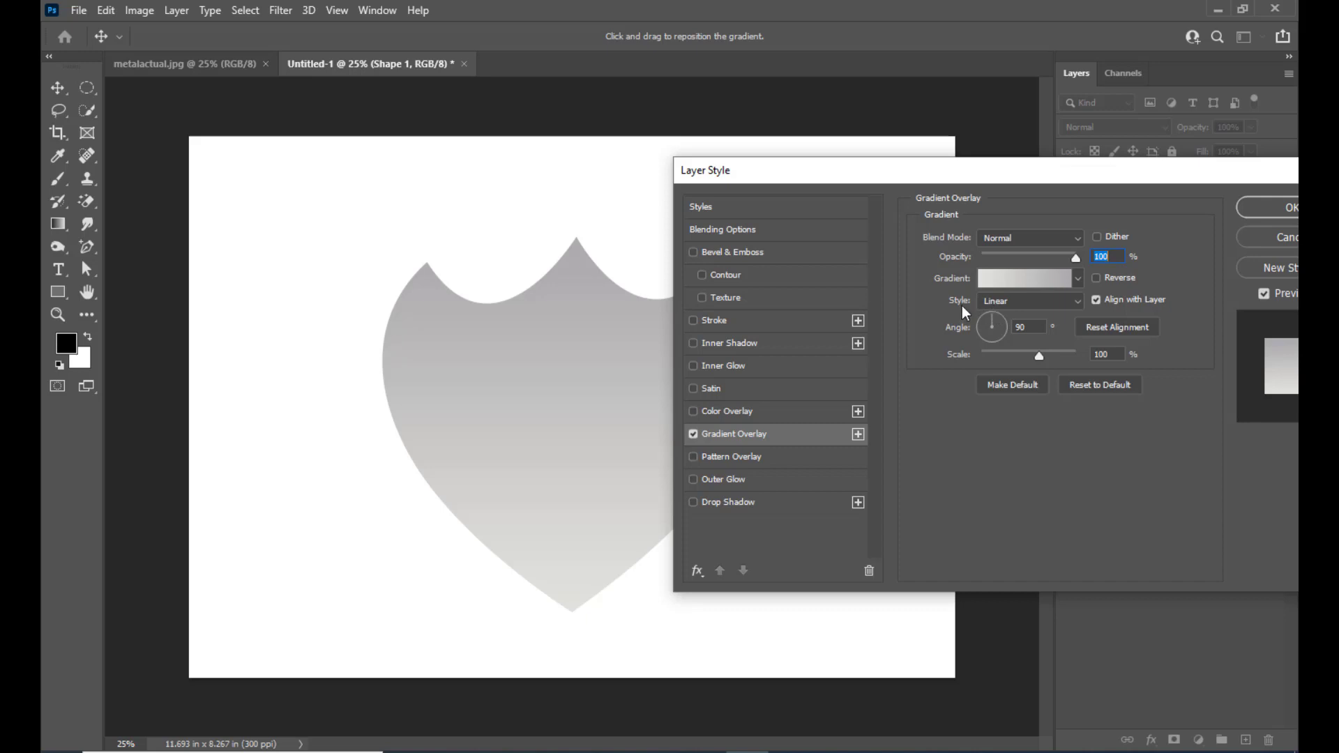
pyautogui.click(1021, 303)
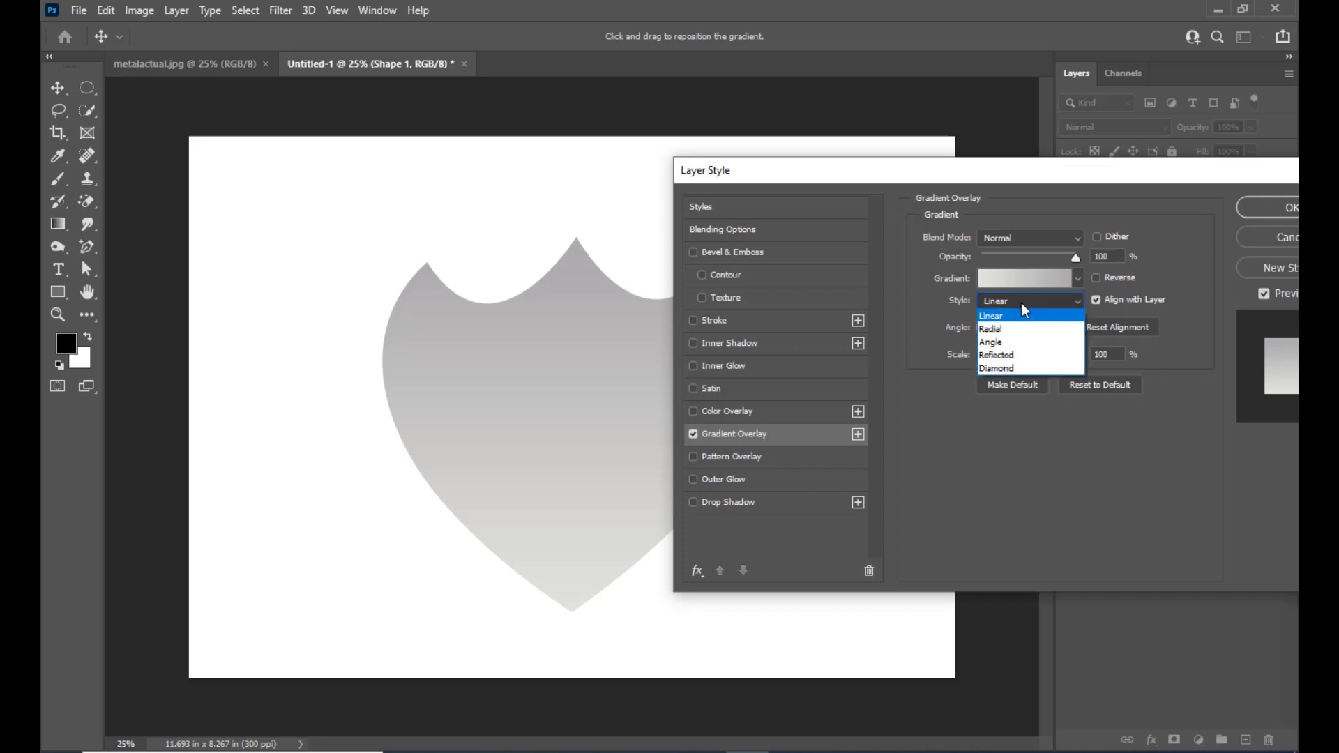
pyautogui.click(1010, 358)
pyautogui.moveTo(923, 170); pyautogui.dragTo(998, 175)
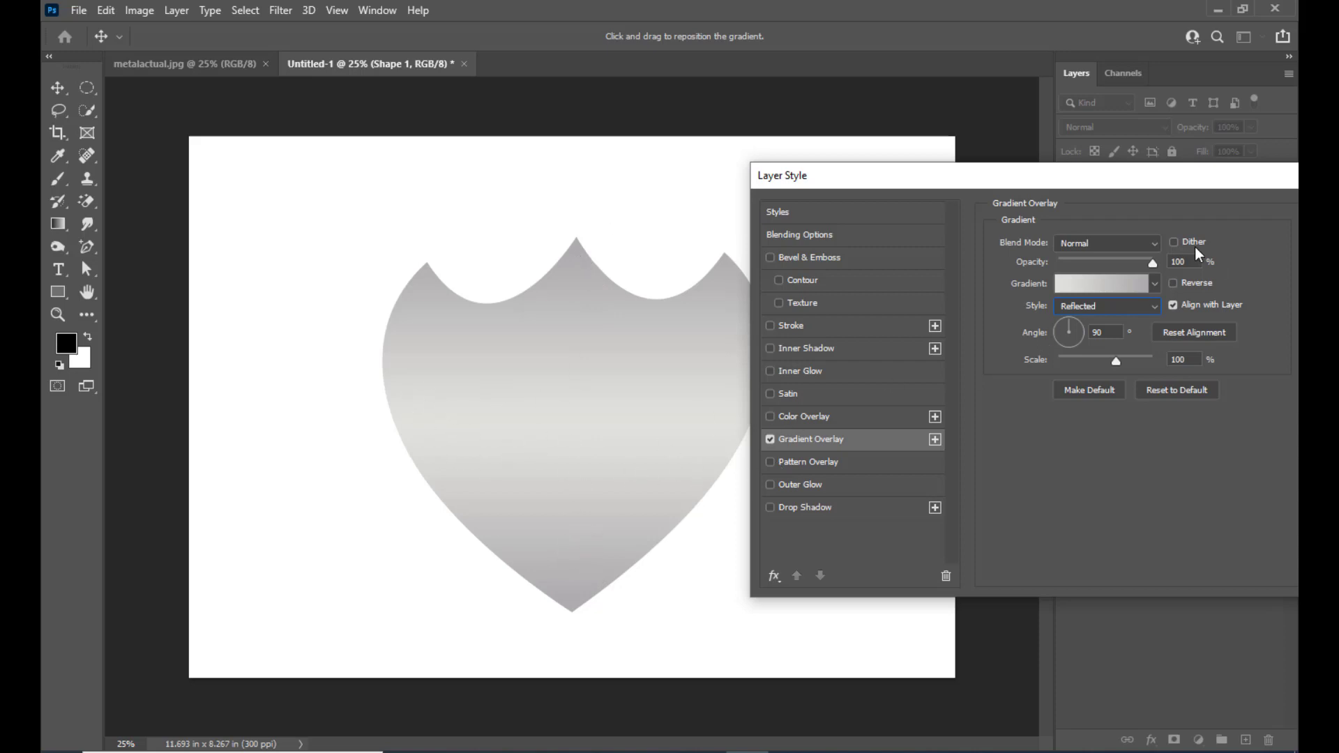
pyautogui.moveTo(1014, 178); pyautogui.dragTo(1007, 189)
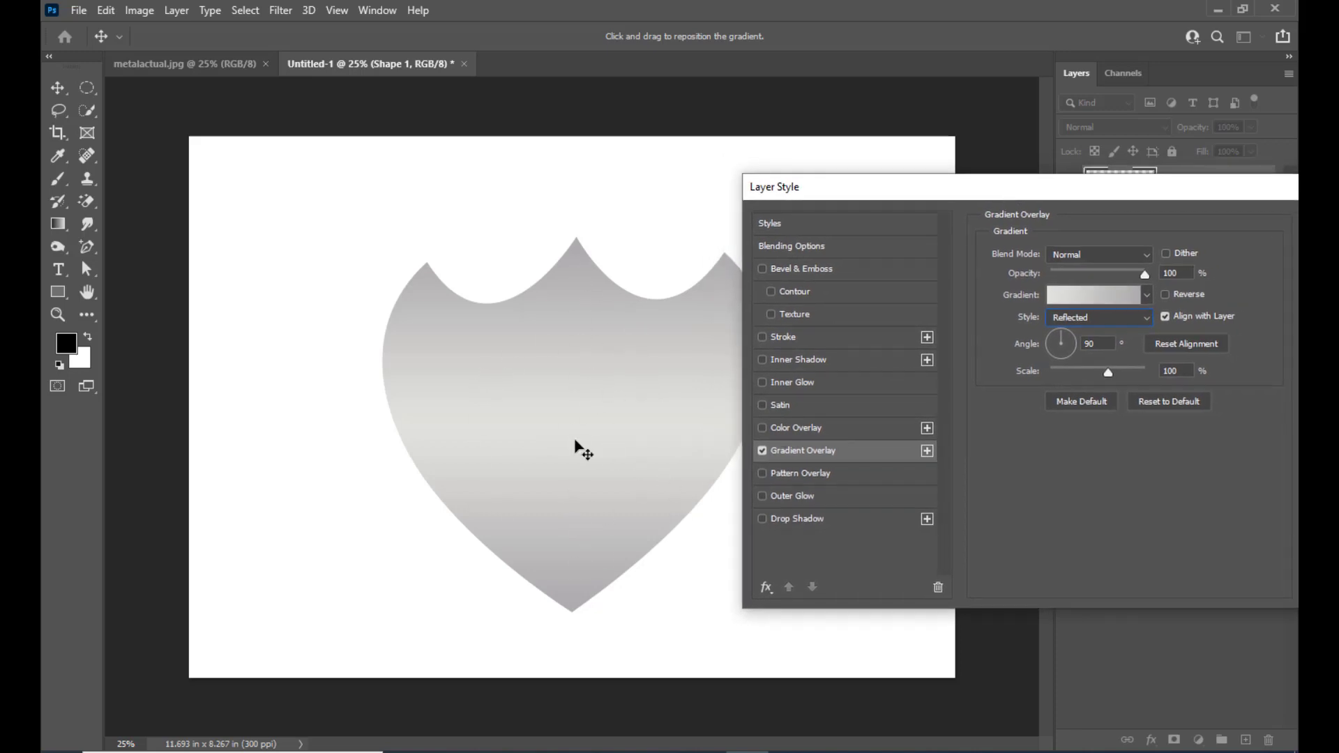
pyautogui.moveTo(1098, 189); pyautogui.dragTo(1078, 191)
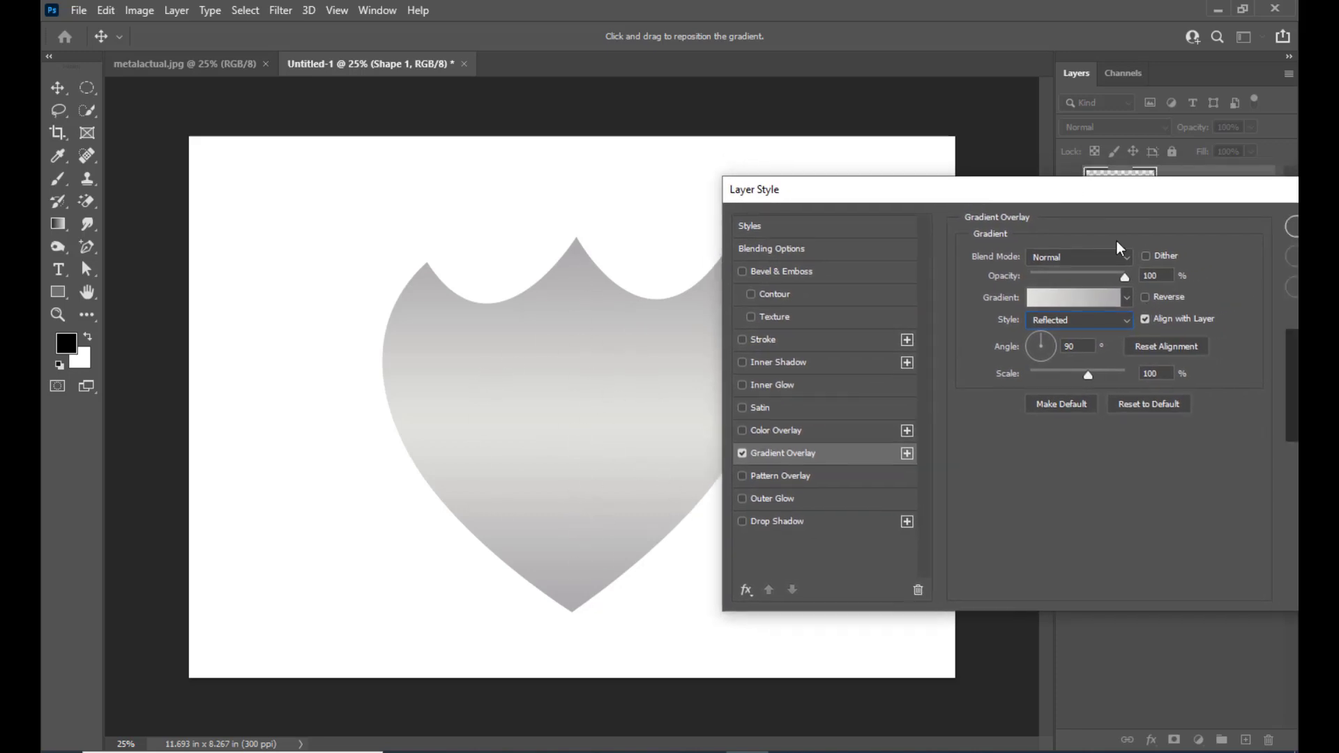
# - Try reversing the gradient overlay's direction
pyautogui.click(1149, 299)
pyautogui.click(1151, 302)
pyautogui.moveTo(888, 192); pyautogui.dragTo(943, 191)
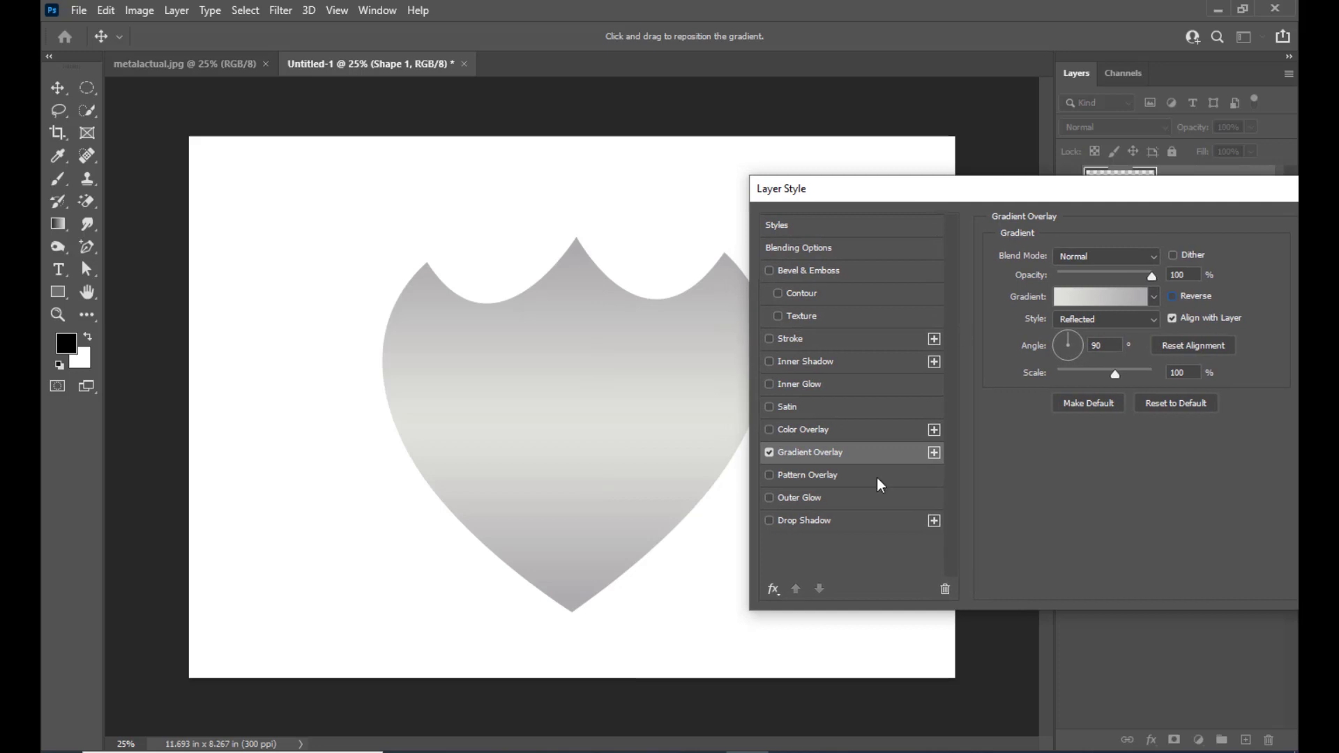
# - Enable Bevel & Emboss on the shield and reset its settings to default
pyautogui.moveTo(823, 192)
pyautogui.mouseDown()
pyautogui.moveTo(806, 198)
pyautogui.moveTo(817, 203)
pyautogui.mouseUp()
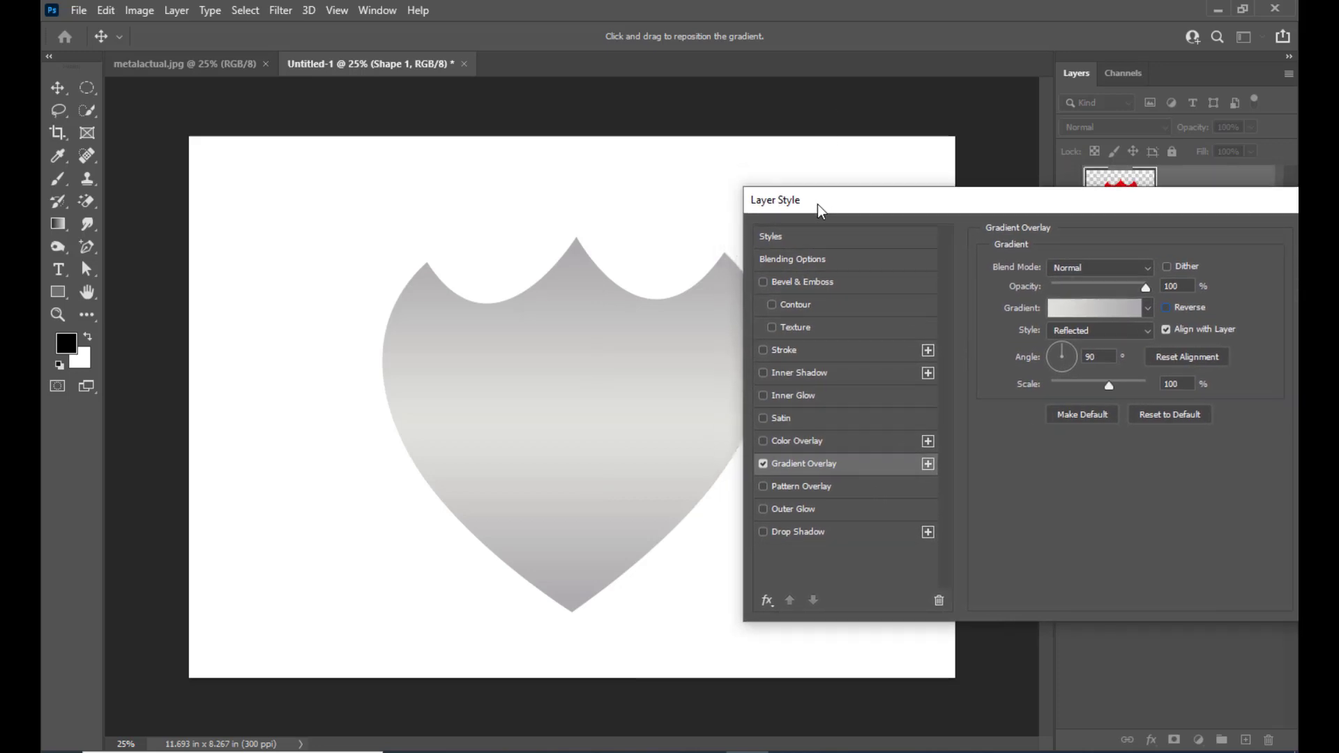
pyautogui.click(763, 282)
pyautogui.click(799, 281)
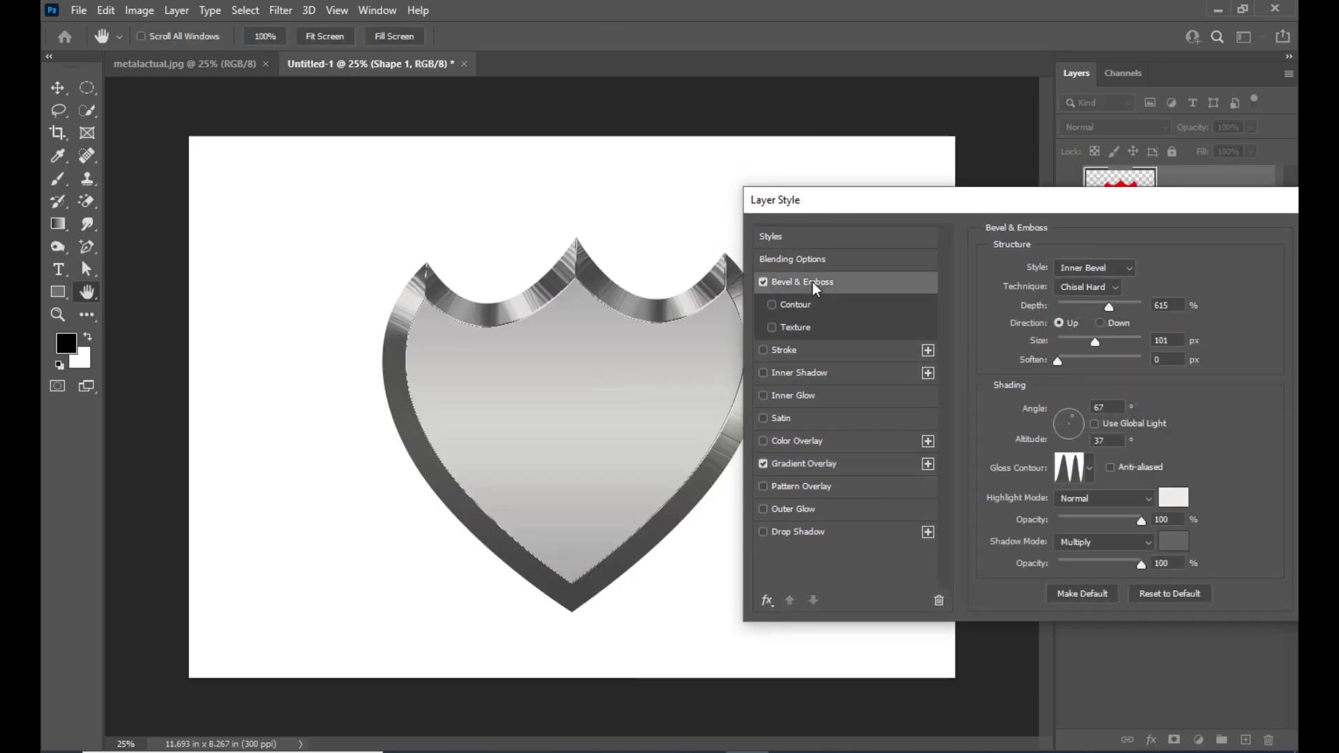
pyautogui.click(1159, 597)
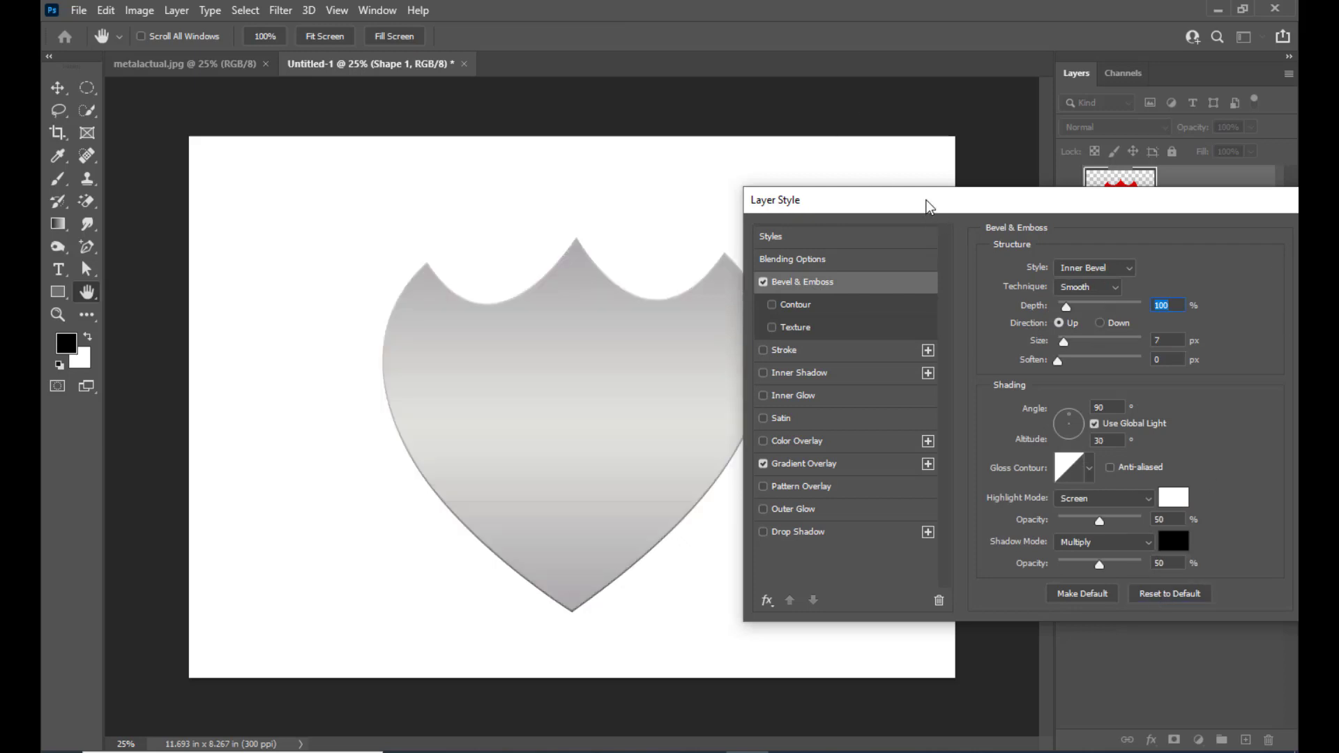
pyautogui.moveTo(931, 208); pyautogui.dragTo(950, 184)
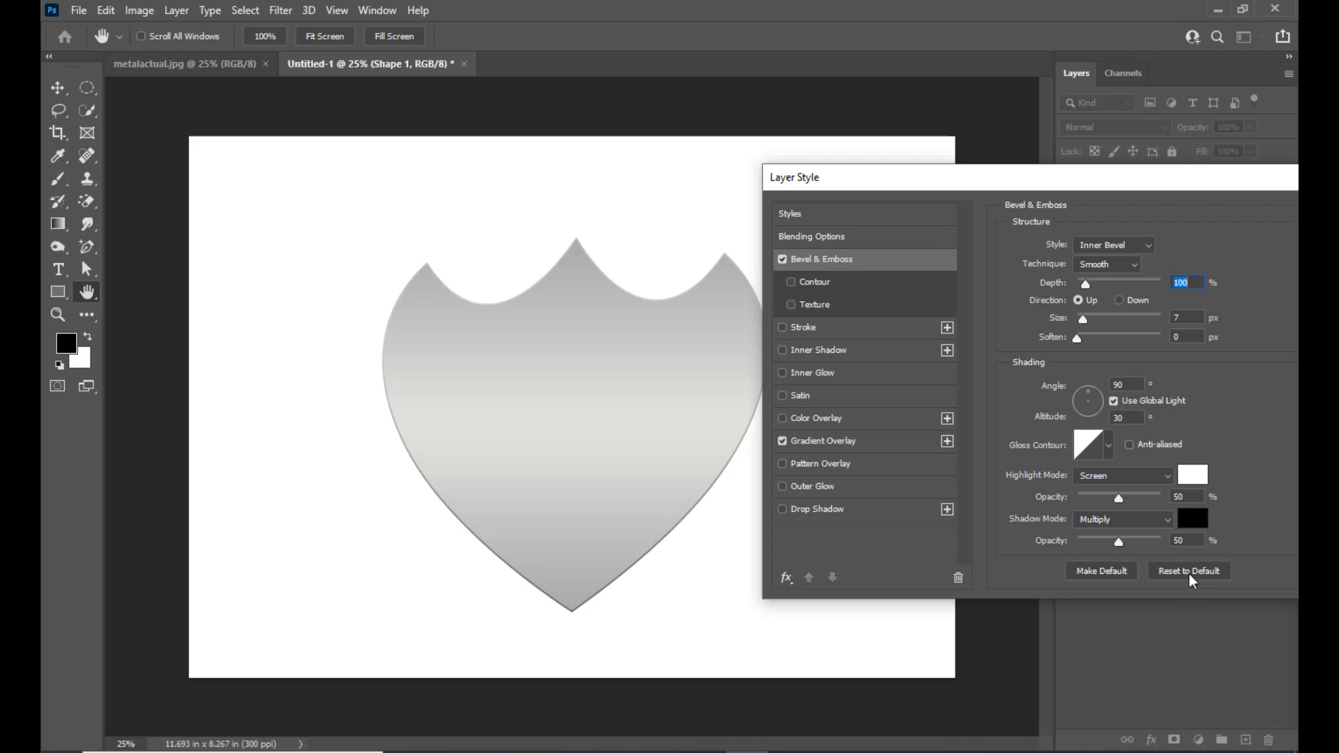
pyautogui.moveTo(936, 193)
pyautogui.mouseDown()
pyautogui.moveTo(643, 192)
pyautogui.moveTo(912, 213)
pyautogui.moveTo(863, 198)
pyautogui.moveTo(939, 191)
pyautogui.mouseUp()
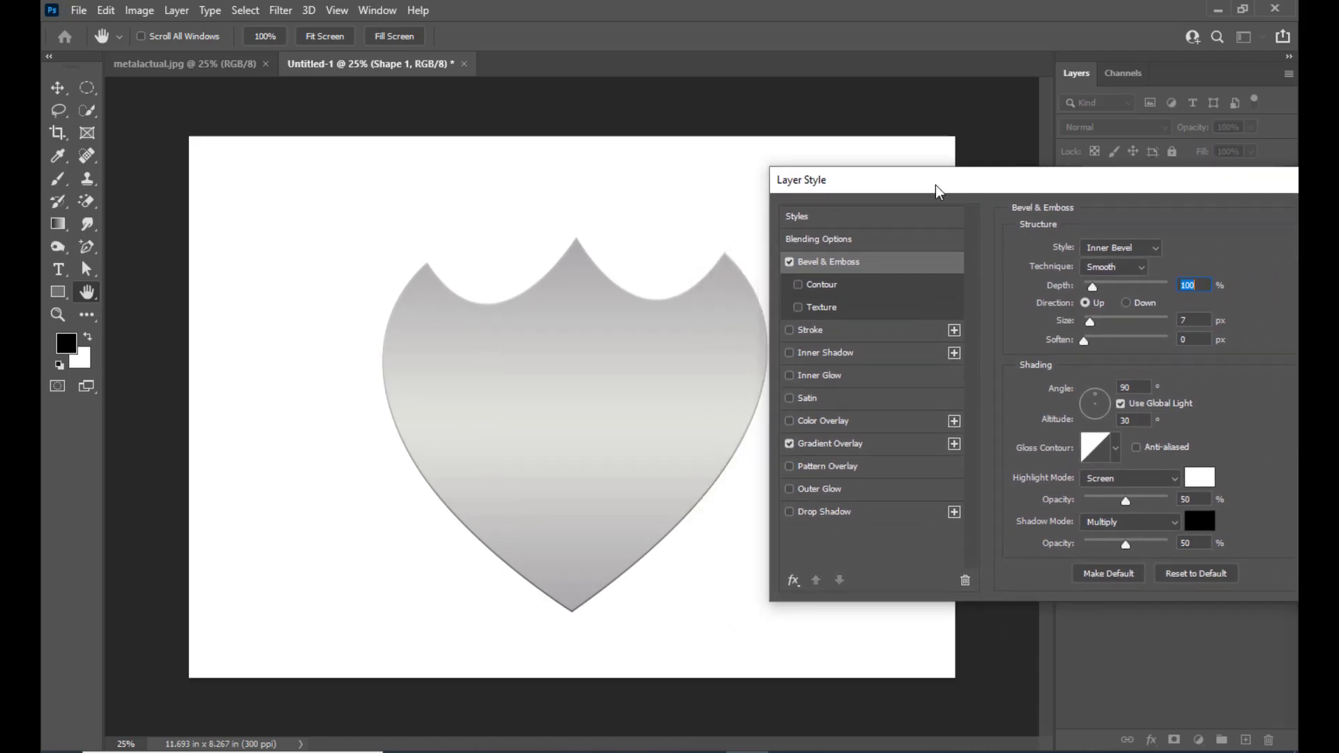
pyautogui.moveTo(935, 185); pyautogui.dragTo(839, 182)
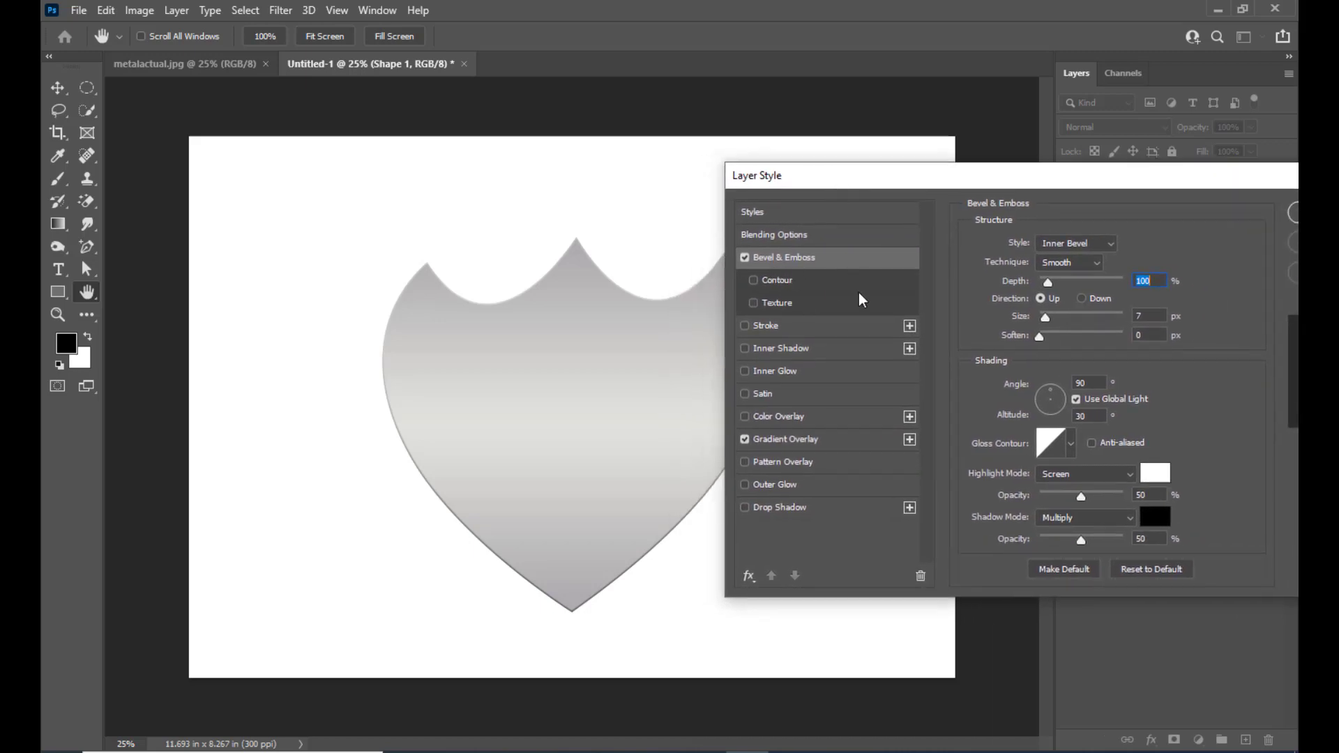
pyautogui.moveTo(1026, 185); pyautogui.dragTo(1048, 175)
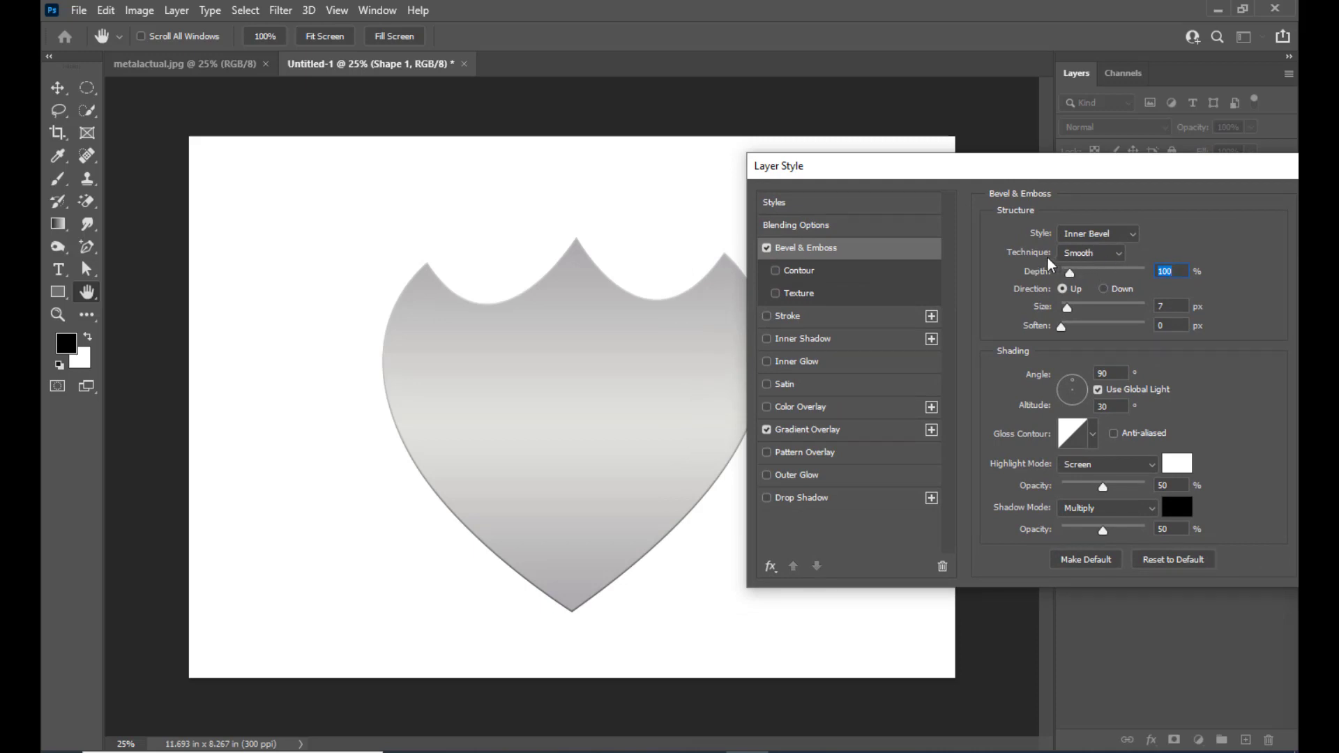
pyautogui.moveTo(1005, 167); pyautogui.dragTo(949, 188)
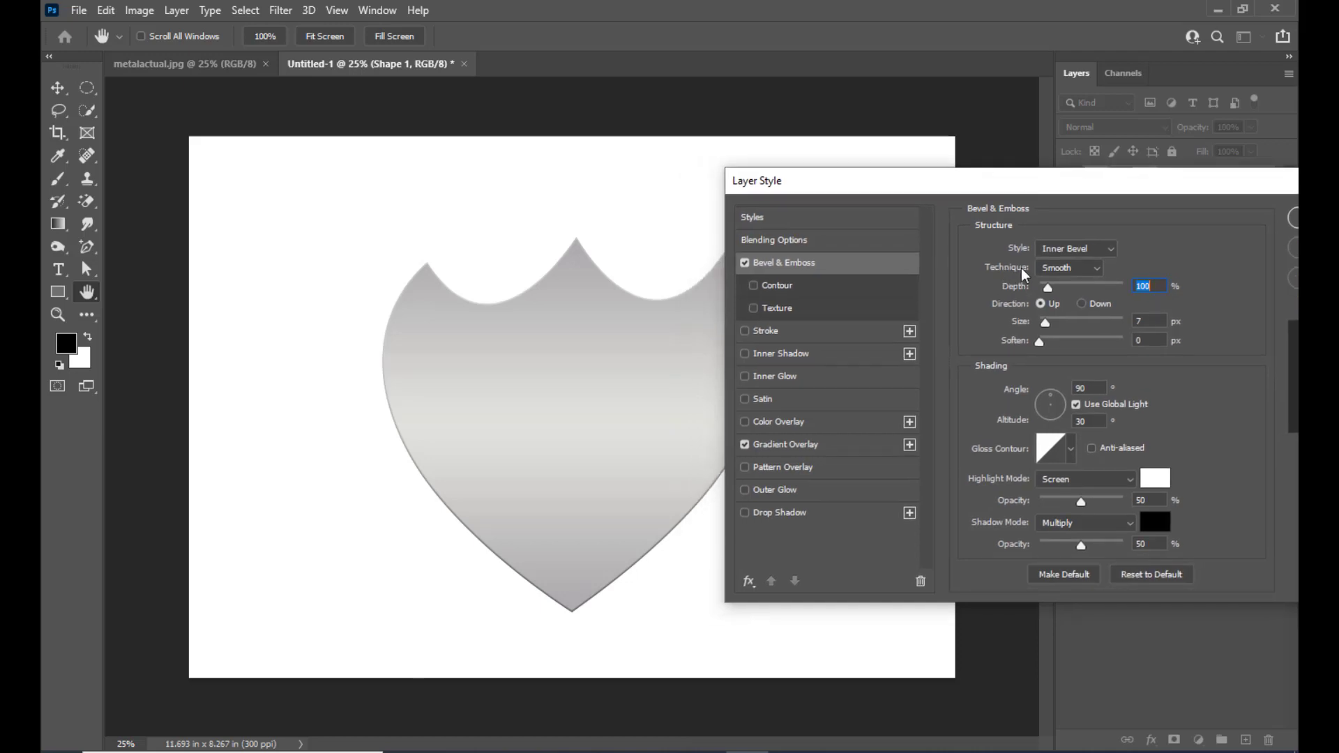
# - Set the bevel's technique to Chisel Hard and its depth to 886%
pyautogui.click(1081, 269)
pyautogui.click(1081, 297)
pyautogui.moveTo(1005, 177); pyautogui.dragTo(1029, 173)
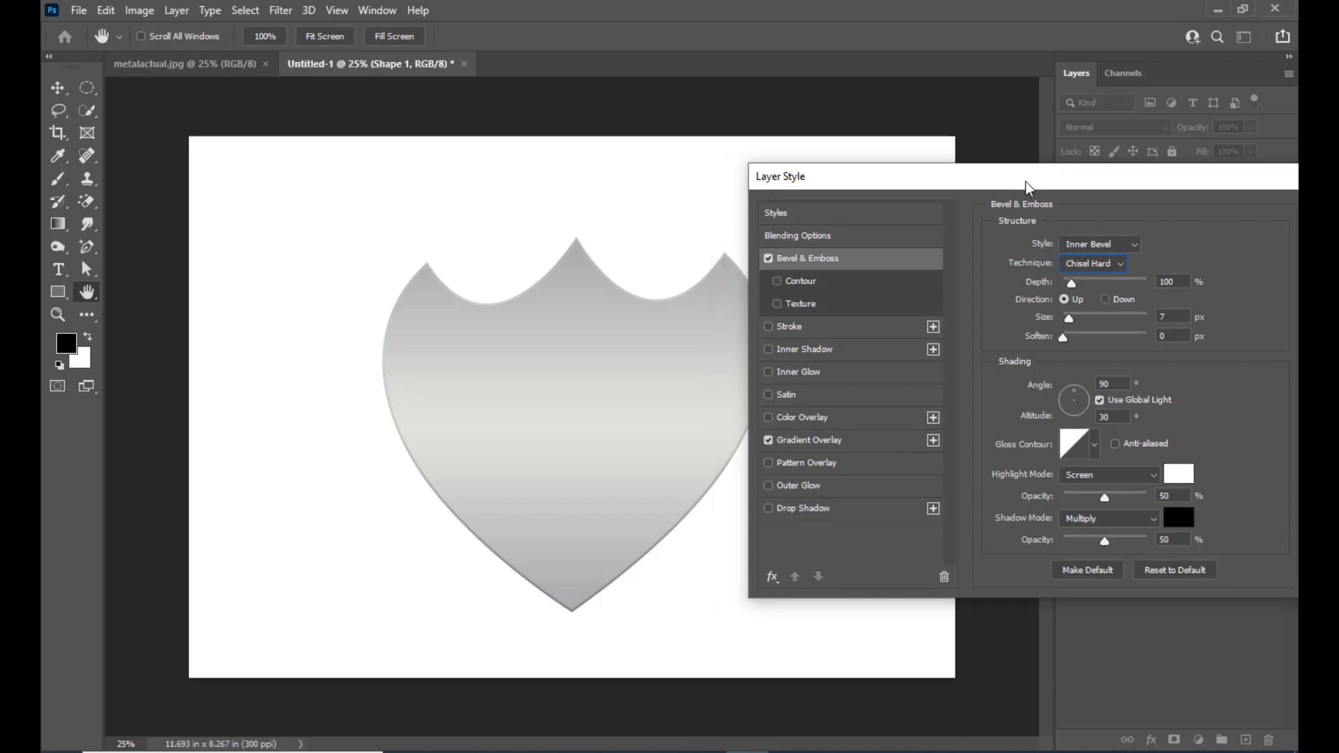
pyautogui.moveTo(1074, 288); pyautogui.dragTo(1141, 286)
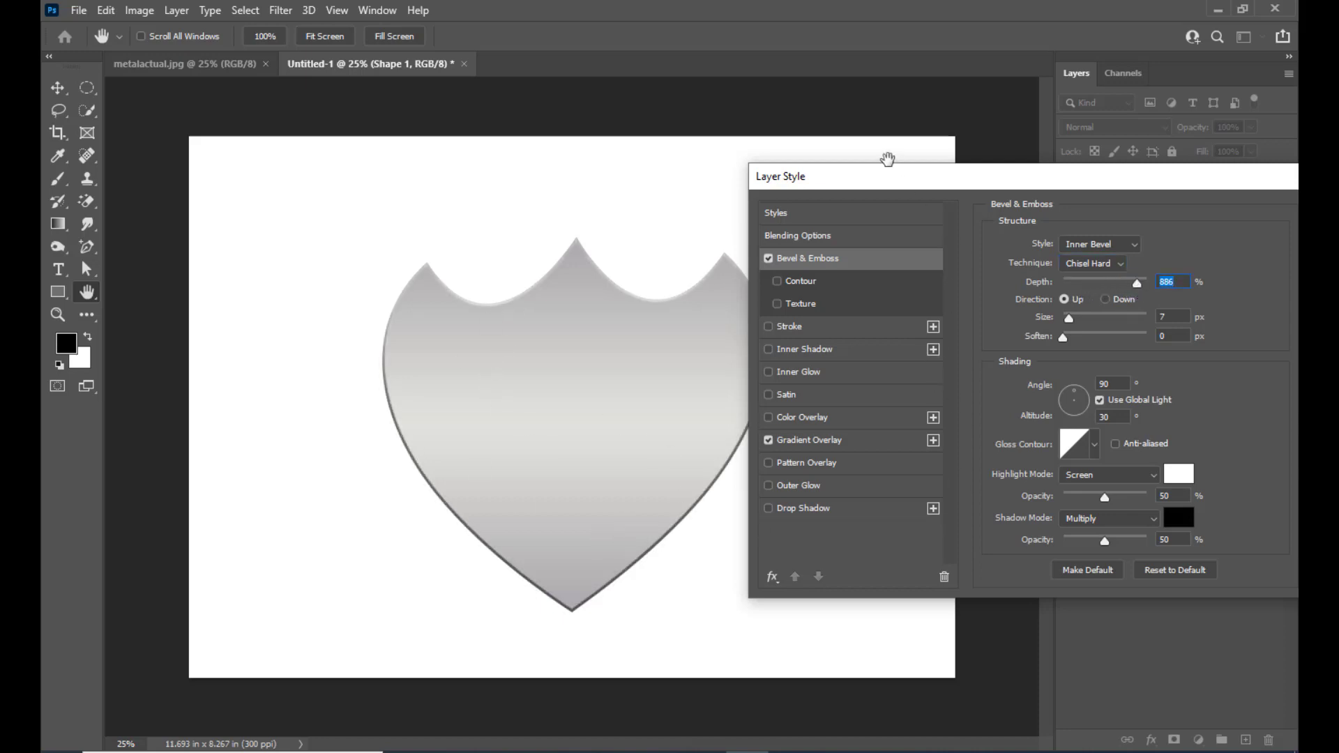
# - Set the bevel's size to 92 px
pyautogui.moveTo(879, 174)
pyautogui.mouseDown()
pyautogui.moveTo(906, 175)
pyautogui.moveTo(882, 178)
pyautogui.mouseUp()
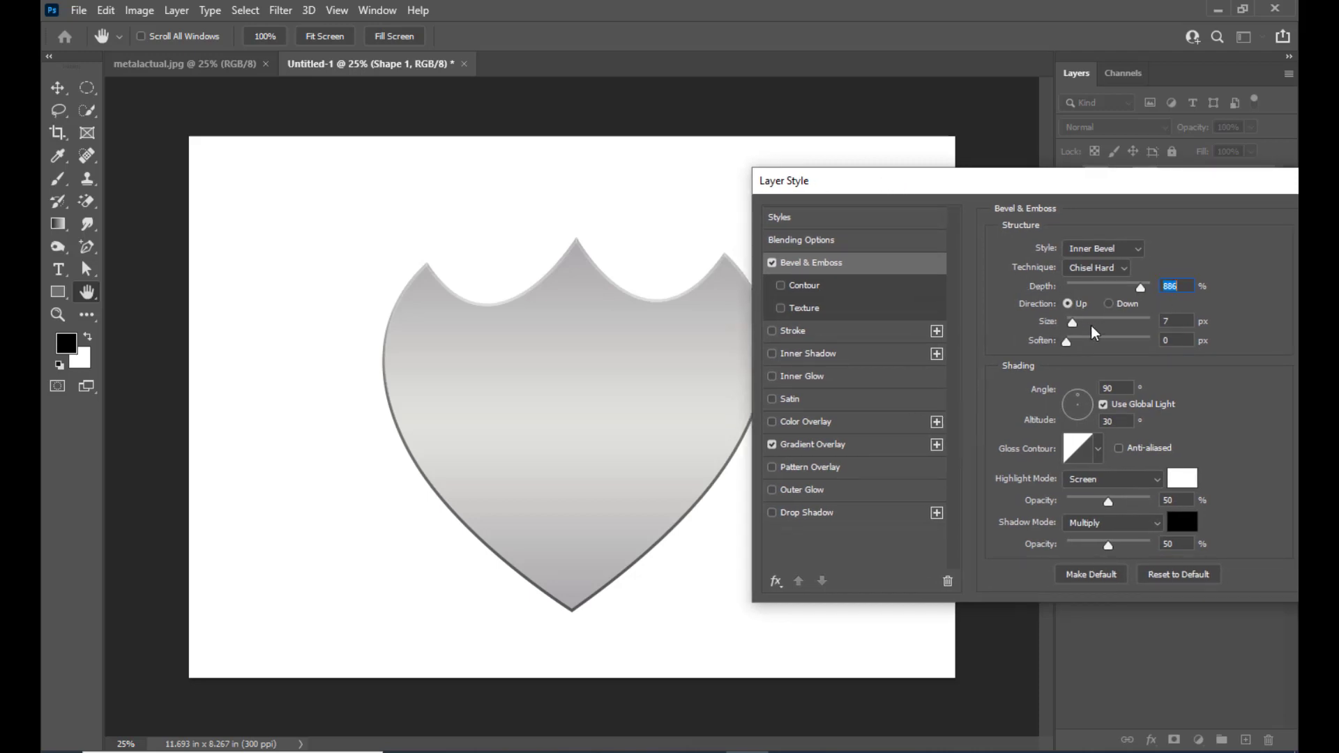
pyautogui.moveTo(1075, 330); pyautogui.dragTo(1104, 332)
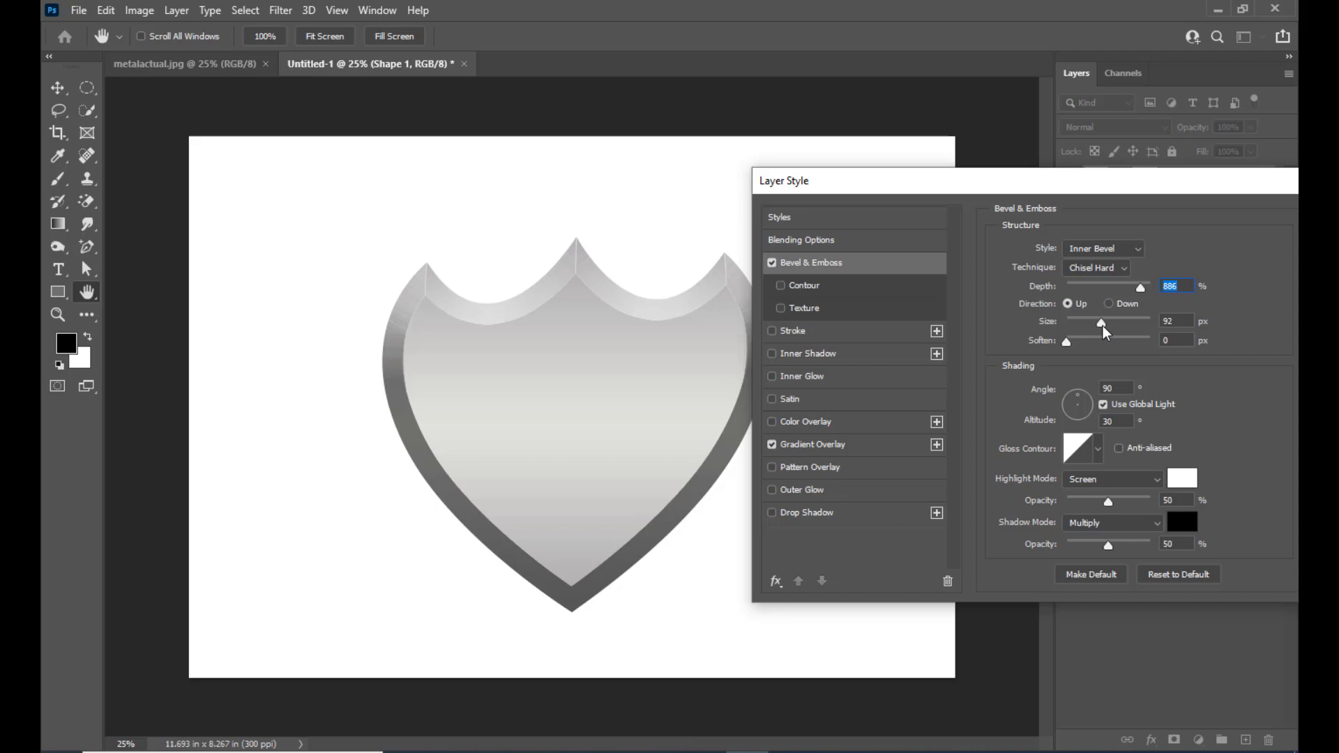
pyautogui.doubleClick(1186, 324)
pyautogui.moveTo(941, 190)
pyautogui.mouseDown()
pyautogui.moveTo(1008, 161)
pyautogui.moveTo(1017, 112)
pyautogui.mouseUp()
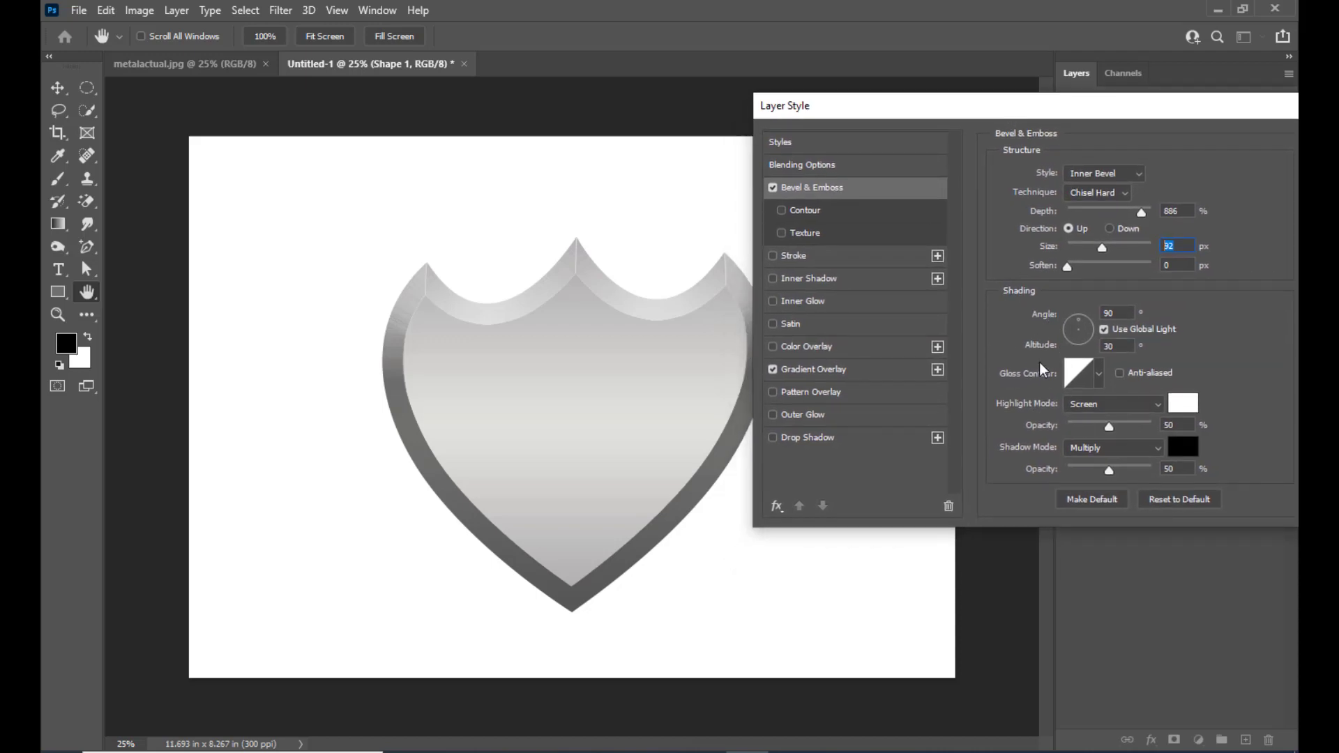
pyautogui.moveTo(1008, 112); pyautogui.dragTo(1004, 114)
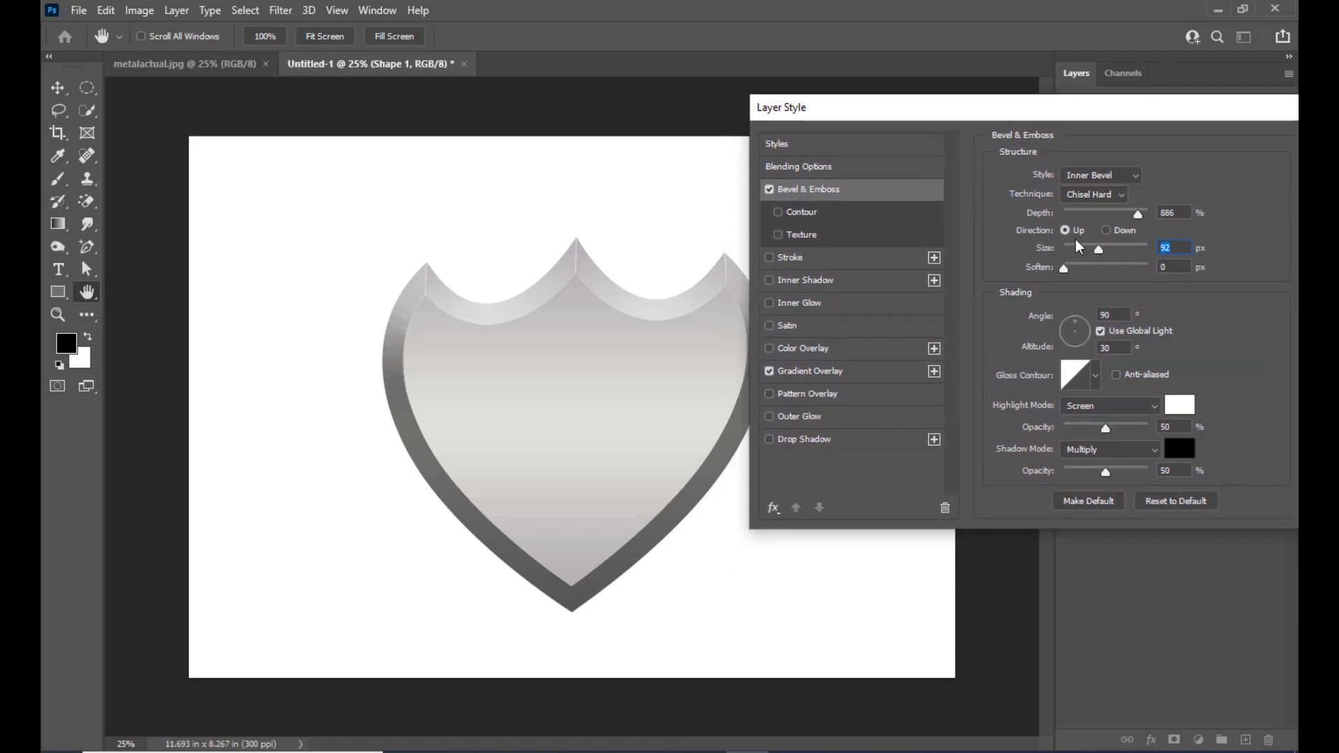
# - Turn off global light for the bevel, set its angle to -136° and altitude to 32°, and choose the three-peaked gloss contour
pyautogui.click(1103, 333)
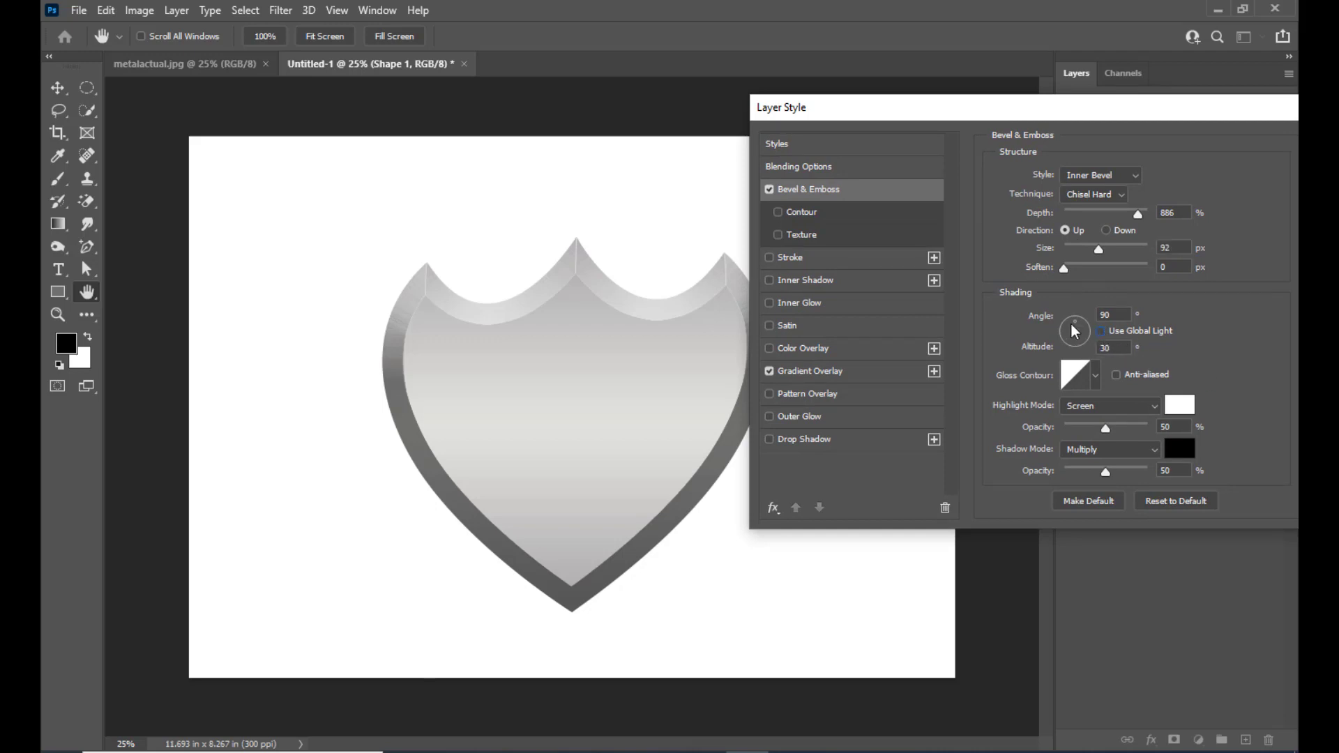
pyautogui.moveTo(1078, 328); pyautogui.dragTo(1071, 344)
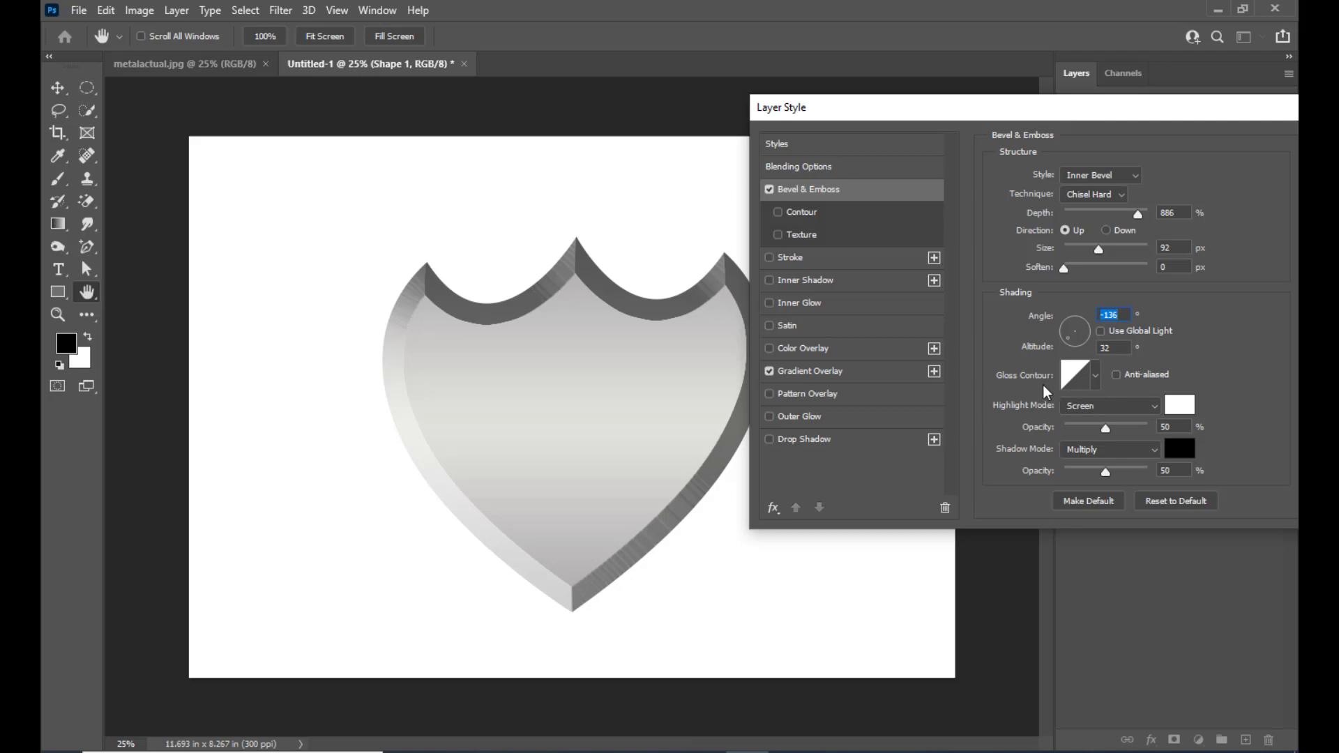
pyautogui.click(1097, 376)
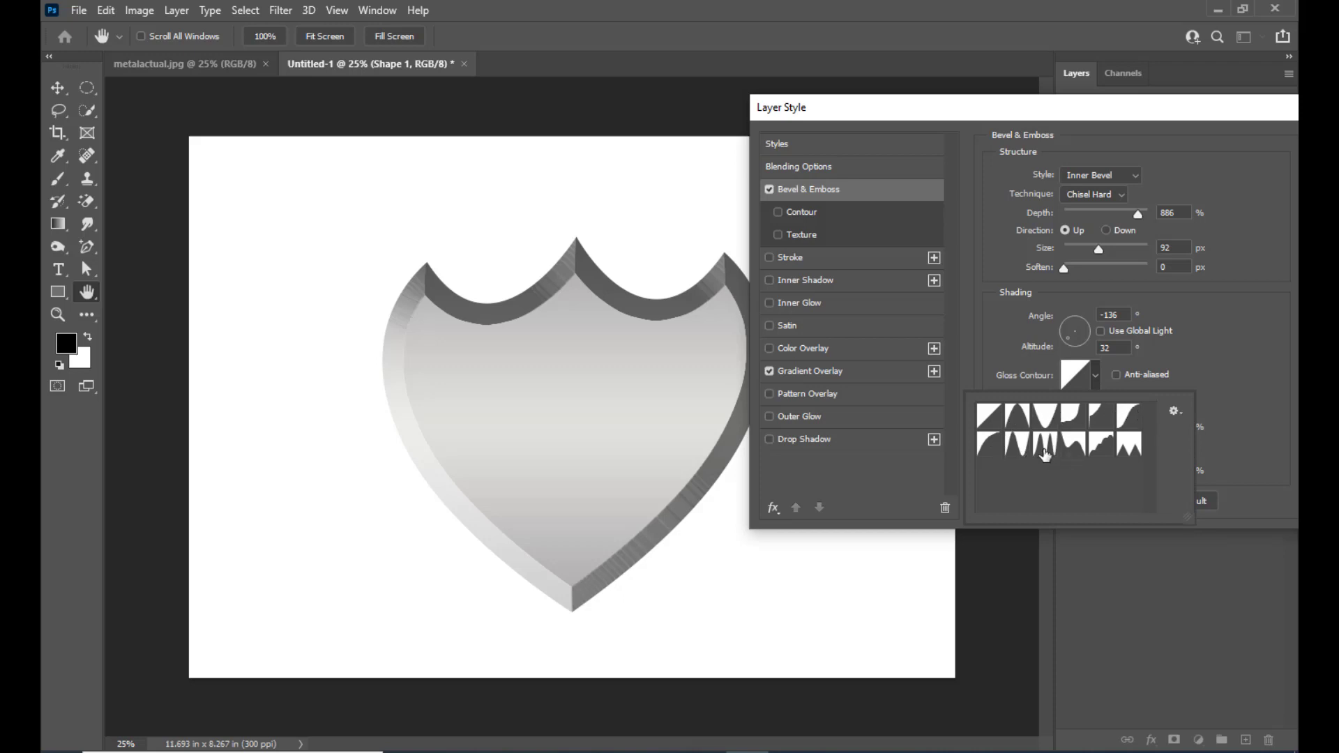
pyautogui.click(1045, 447)
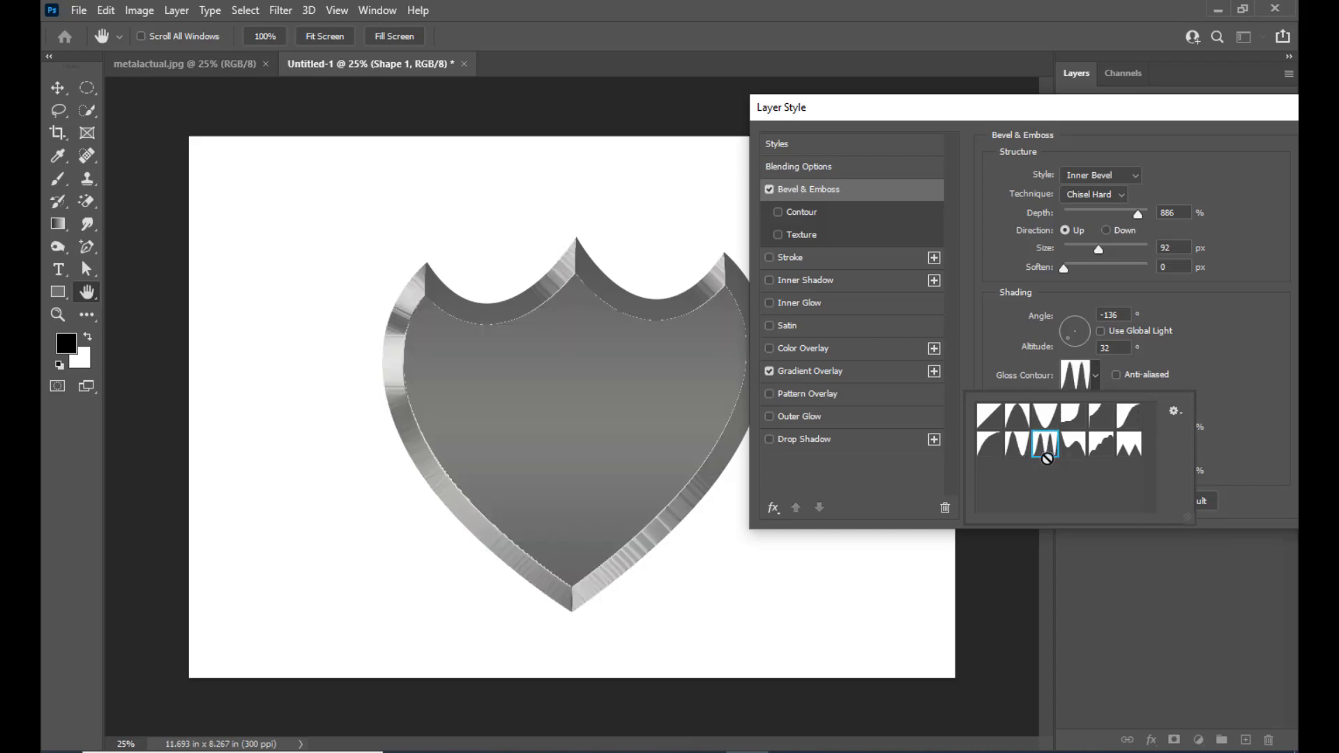
pyautogui.click(1002, 321)
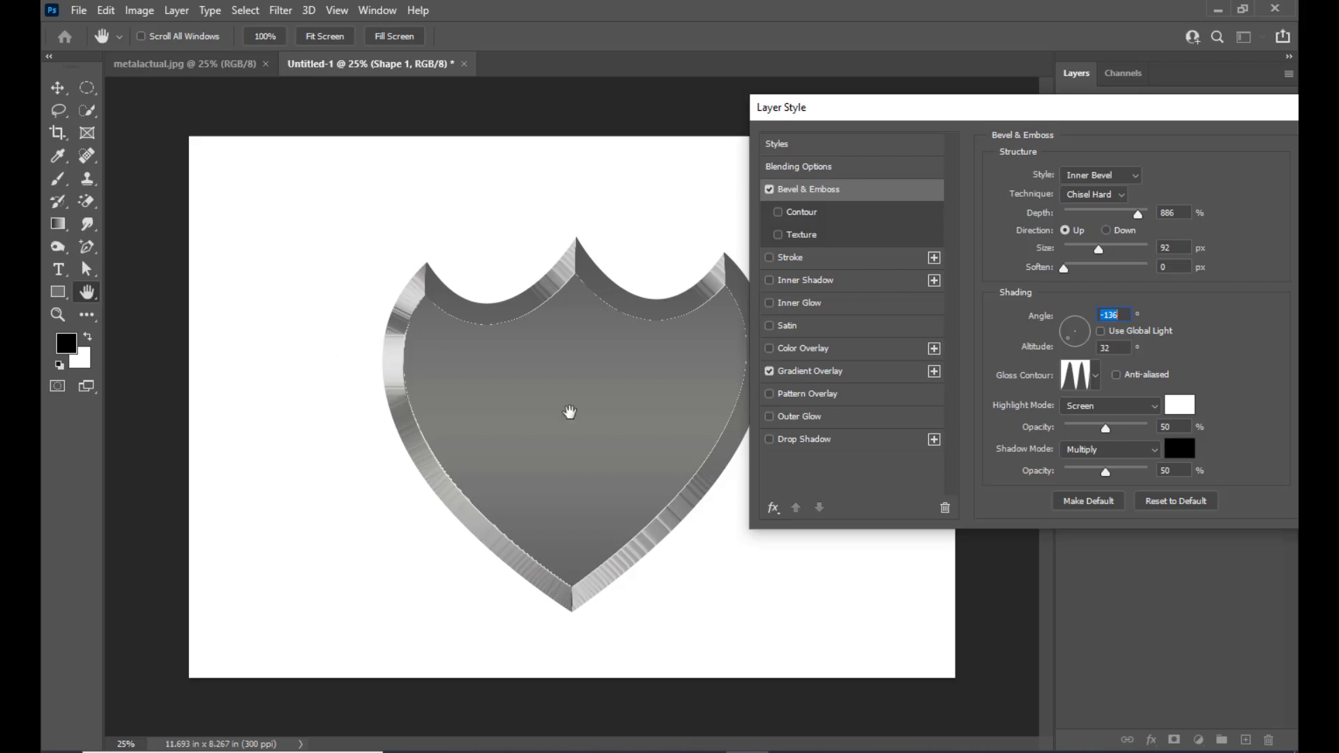
# - Set the bevel's light angle to -124° and altitude to 37°, and its size to 62 px
pyautogui.moveTo(931, 108); pyautogui.dragTo(944, 108)
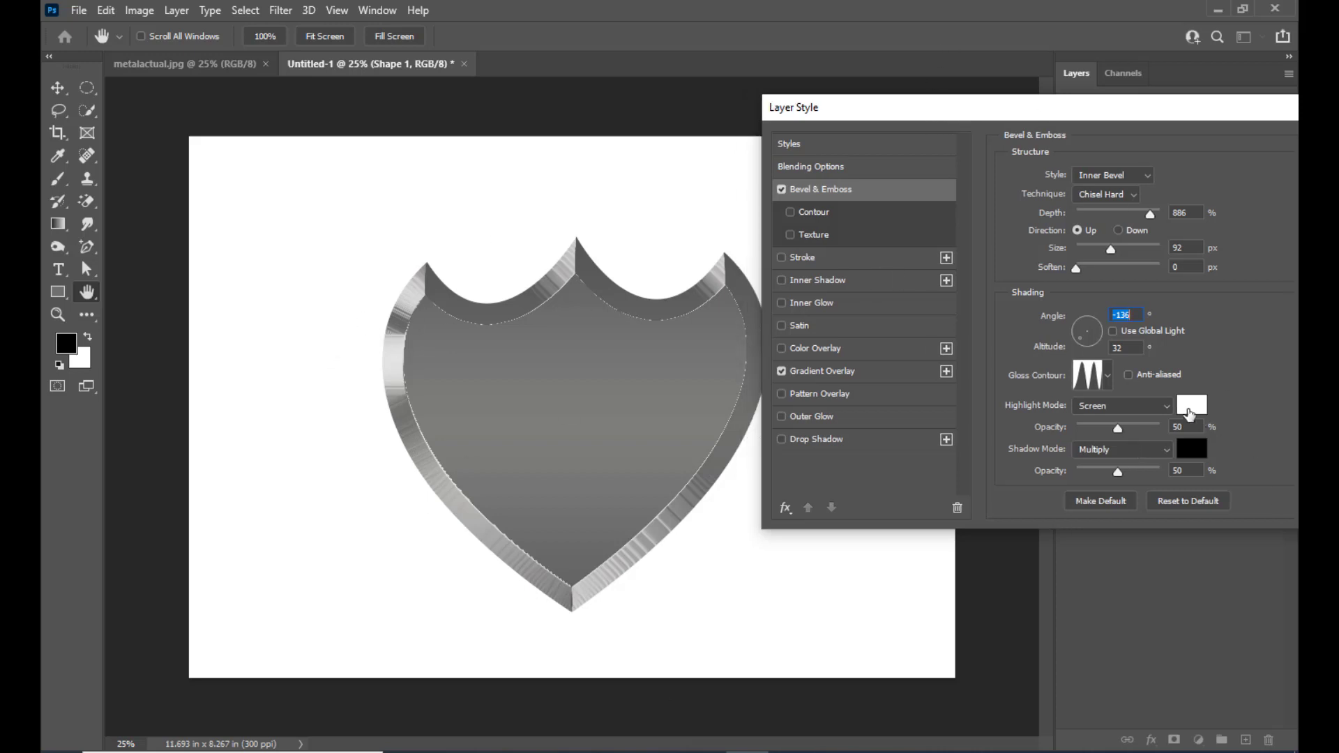
pyautogui.click(1083, 338)
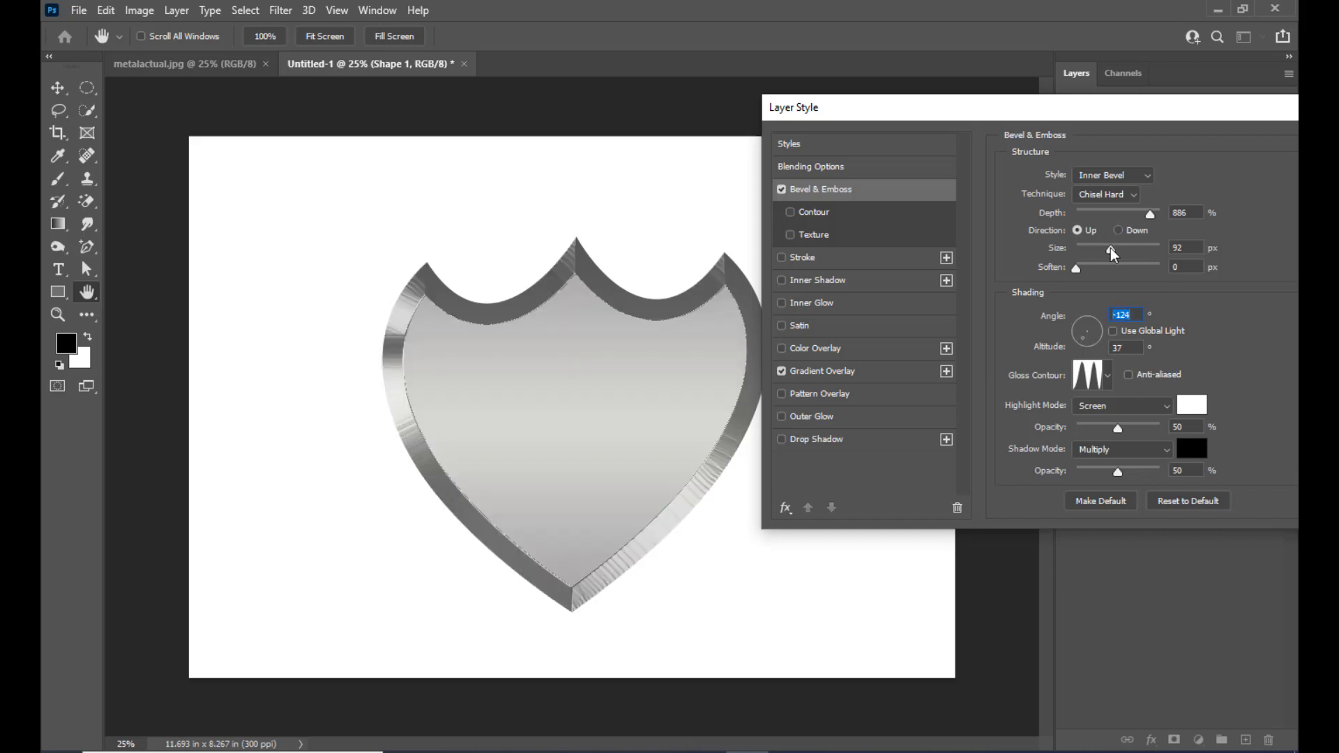
pyautogui.moveTo(1113, 255); pyautogui.dragTo(1106, 256)
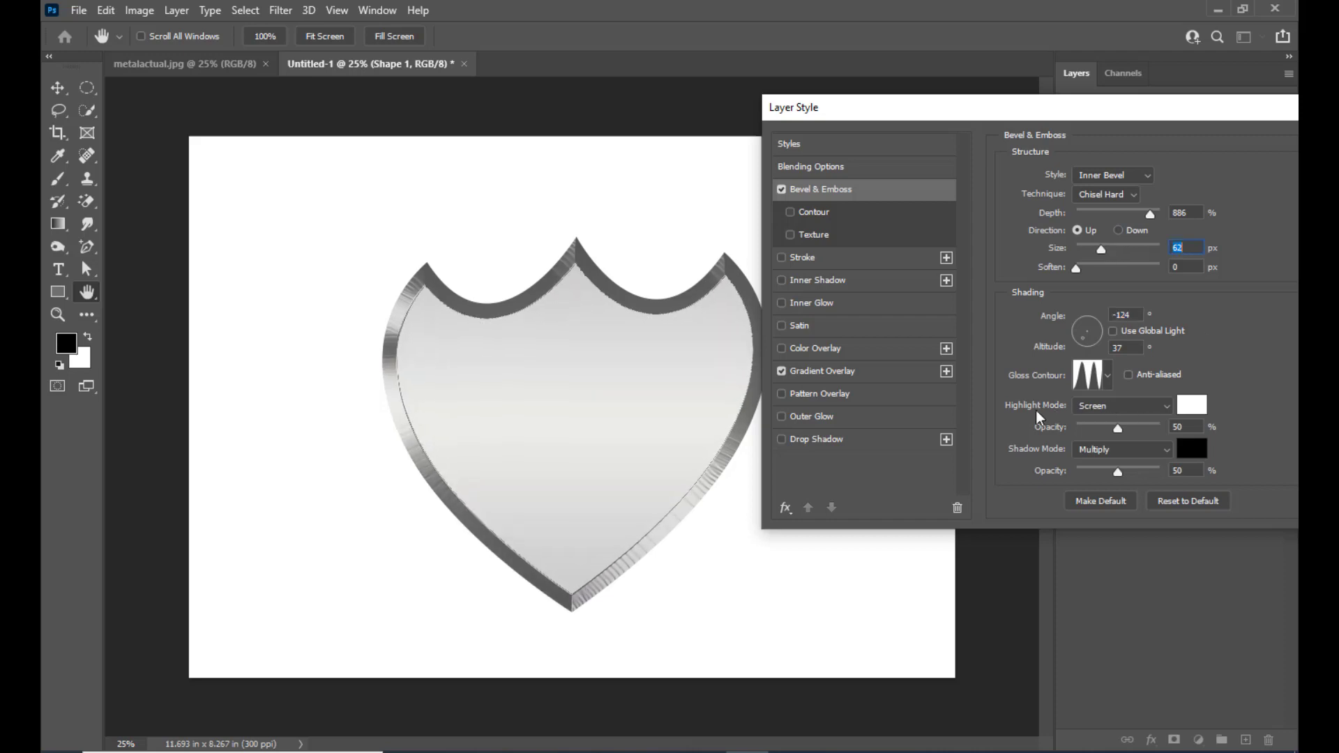
# - Set the bevel's highlight mode to Linear Dodge (Add) and its light angle to -148°, and apply the layer styles
pyautogui.click(1111, 407)
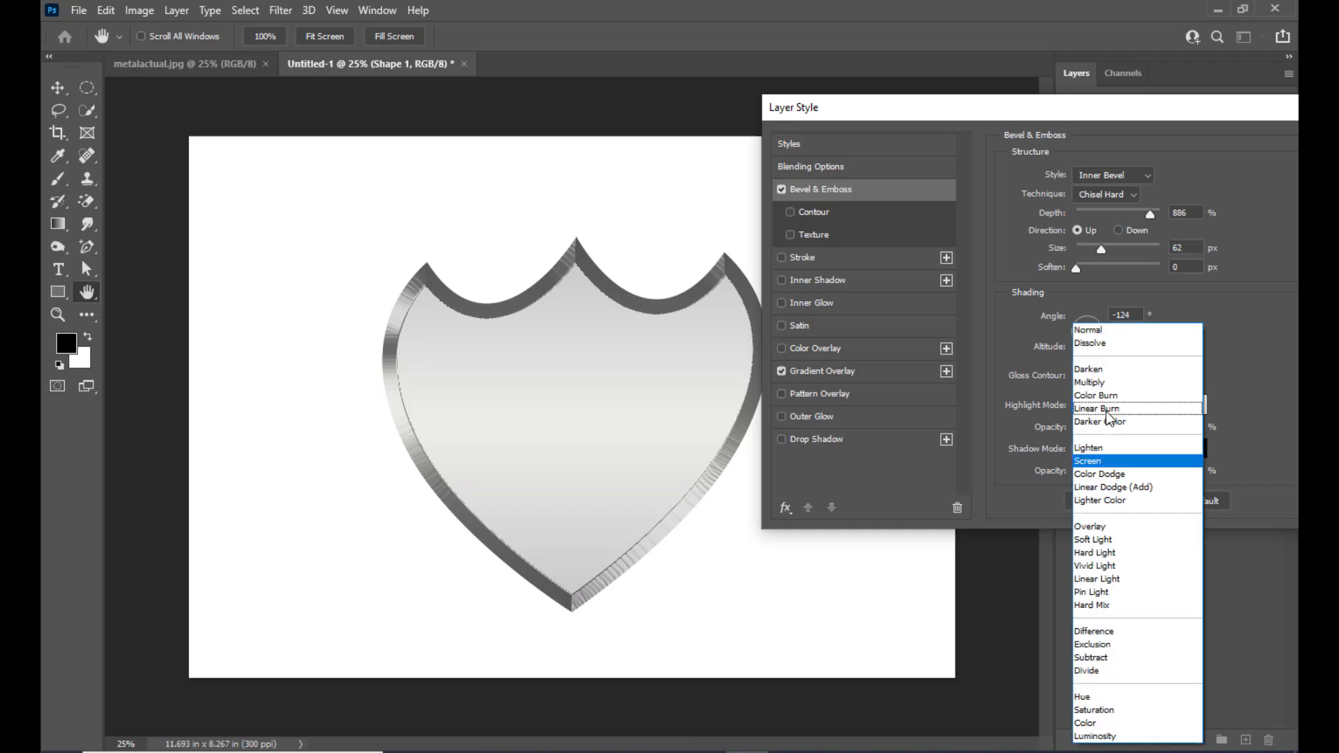
pyautogui.press('Escape')
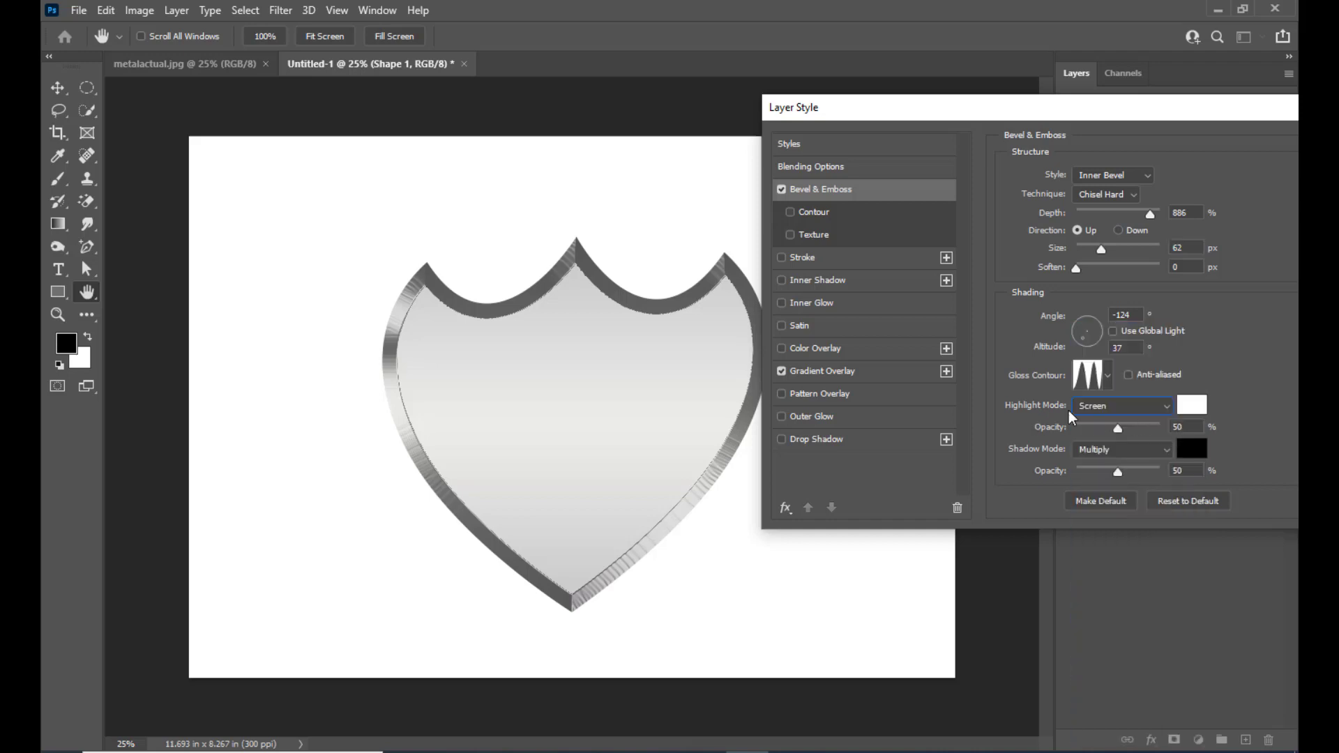
pyautogui.click(1124, 407)
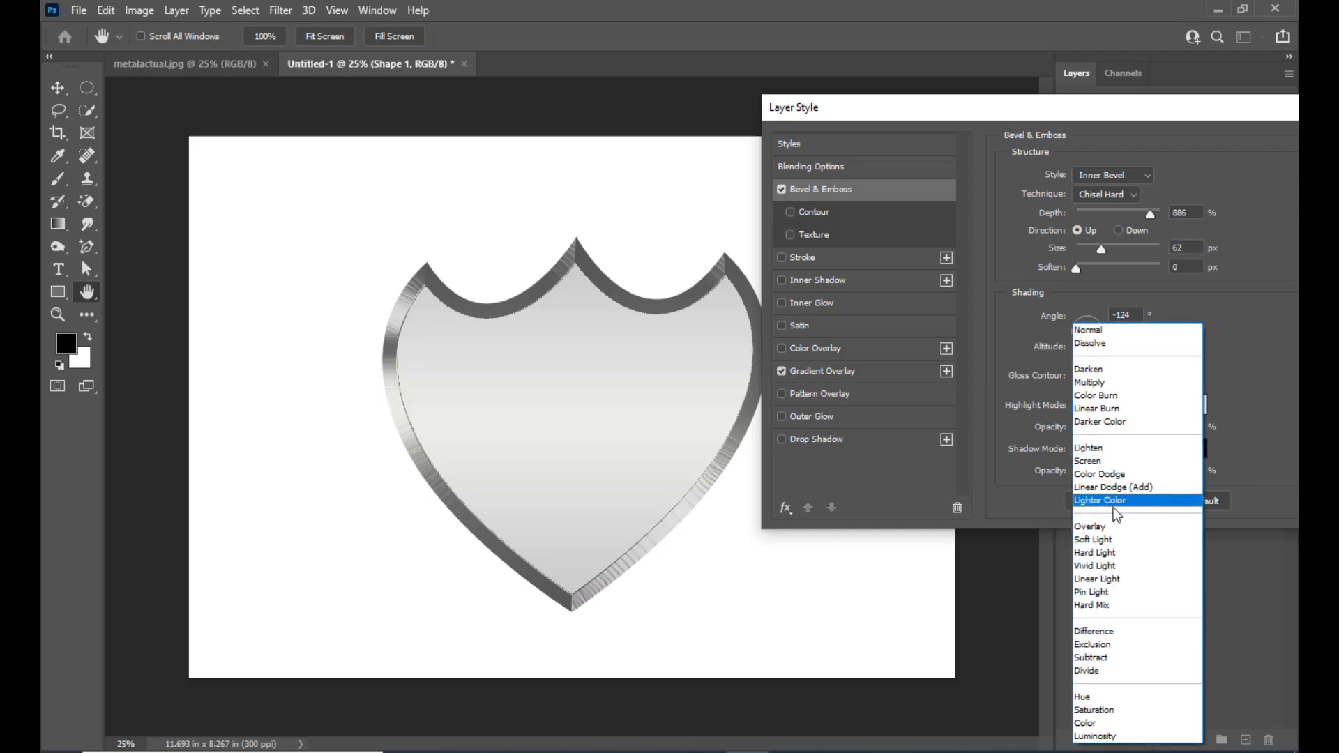
pyautogui.click(1099, 487)
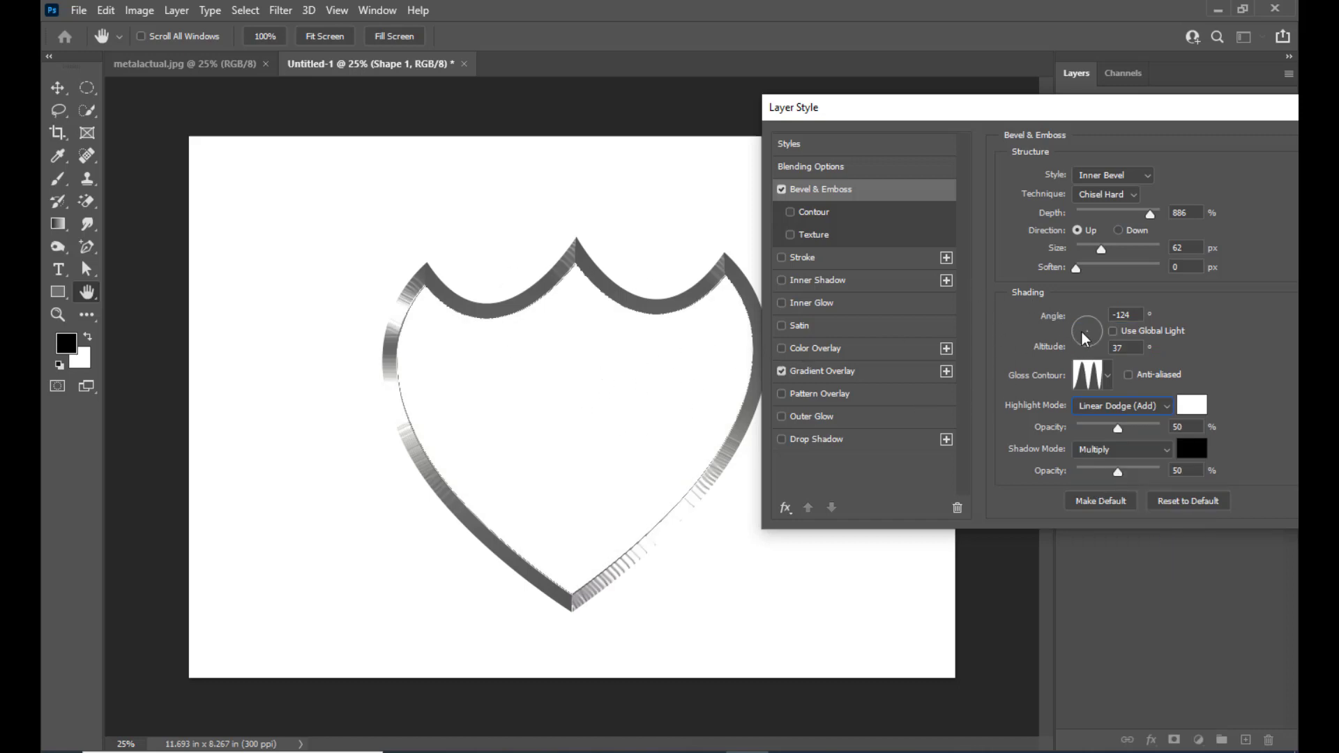
pyautogui.moveTo(1083, 343); pyautogui.dragTo(1083, 344)
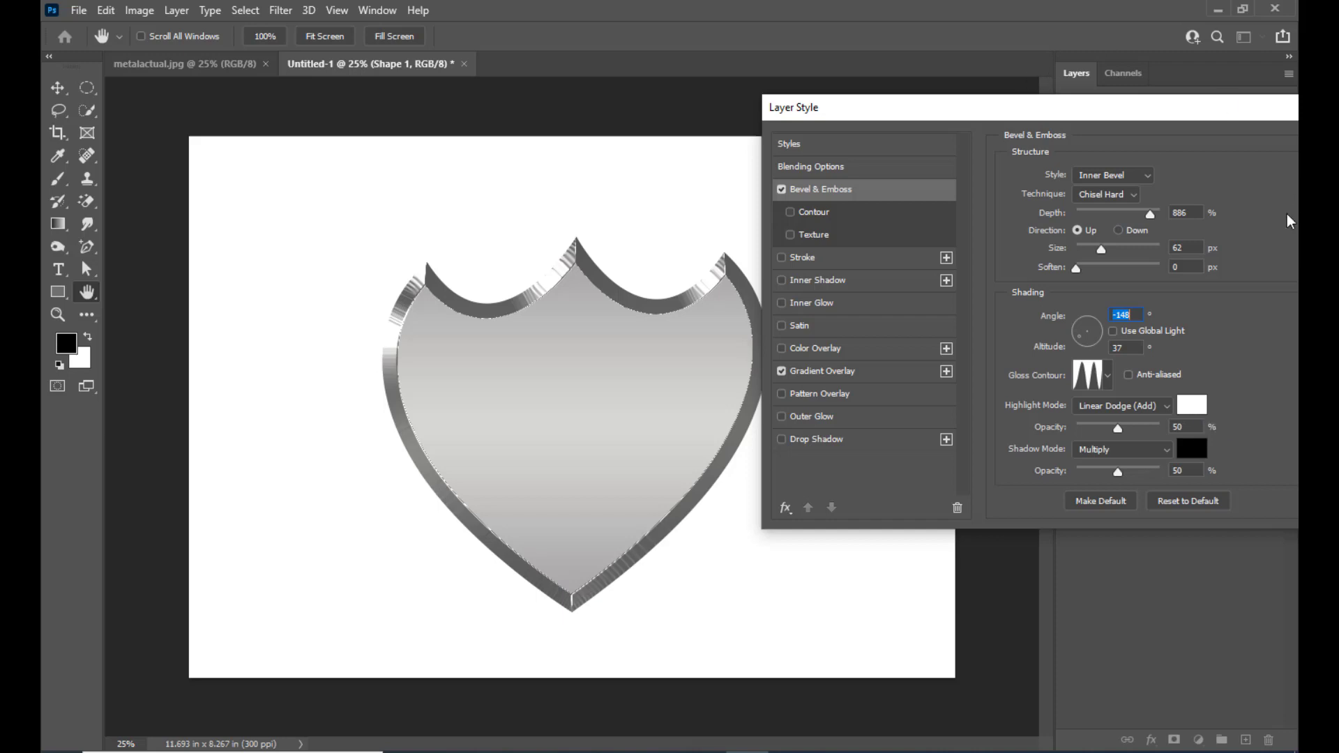
pyautogui.moveTo(919, 117); pyautogui.dragTo(674, 241)
pyautogui.click(1148, 270)
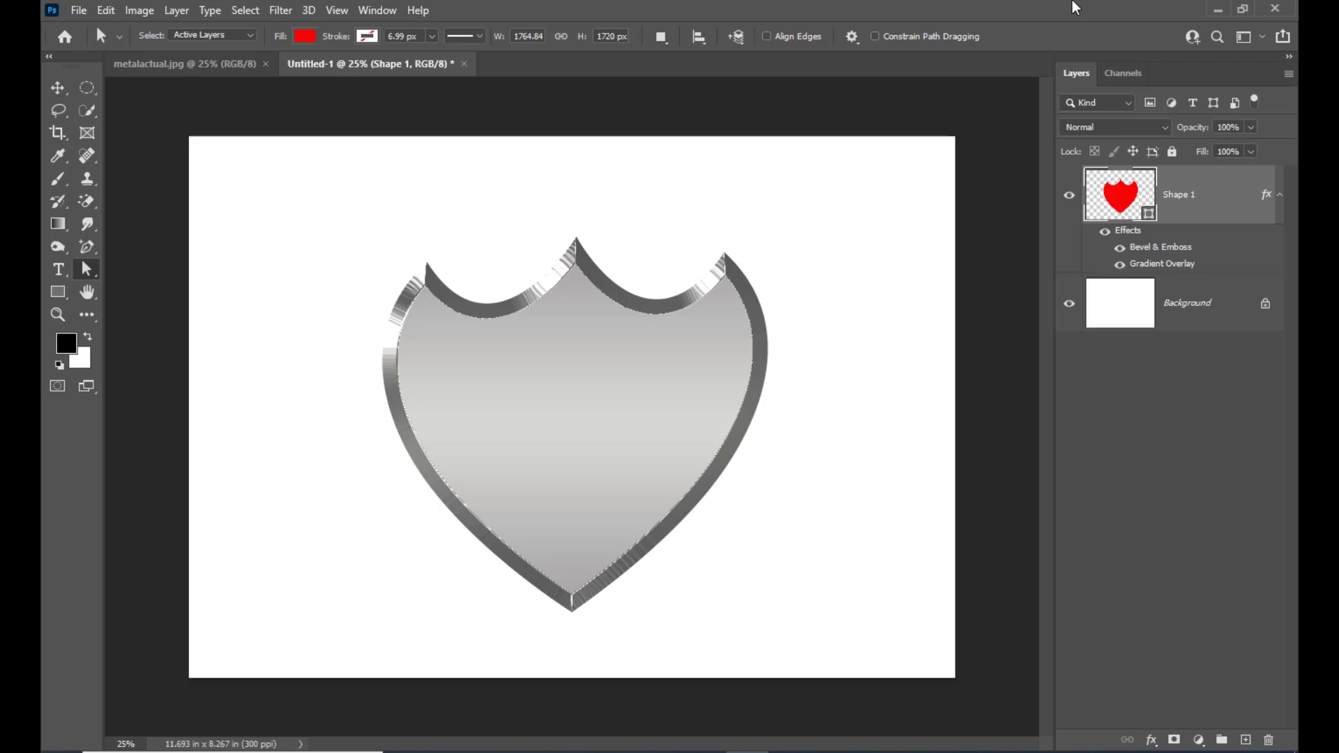
# - Copy the metal texture from metalactual.jpg into the shield document, placing it over the shield
pyautogui.click(237, 63)
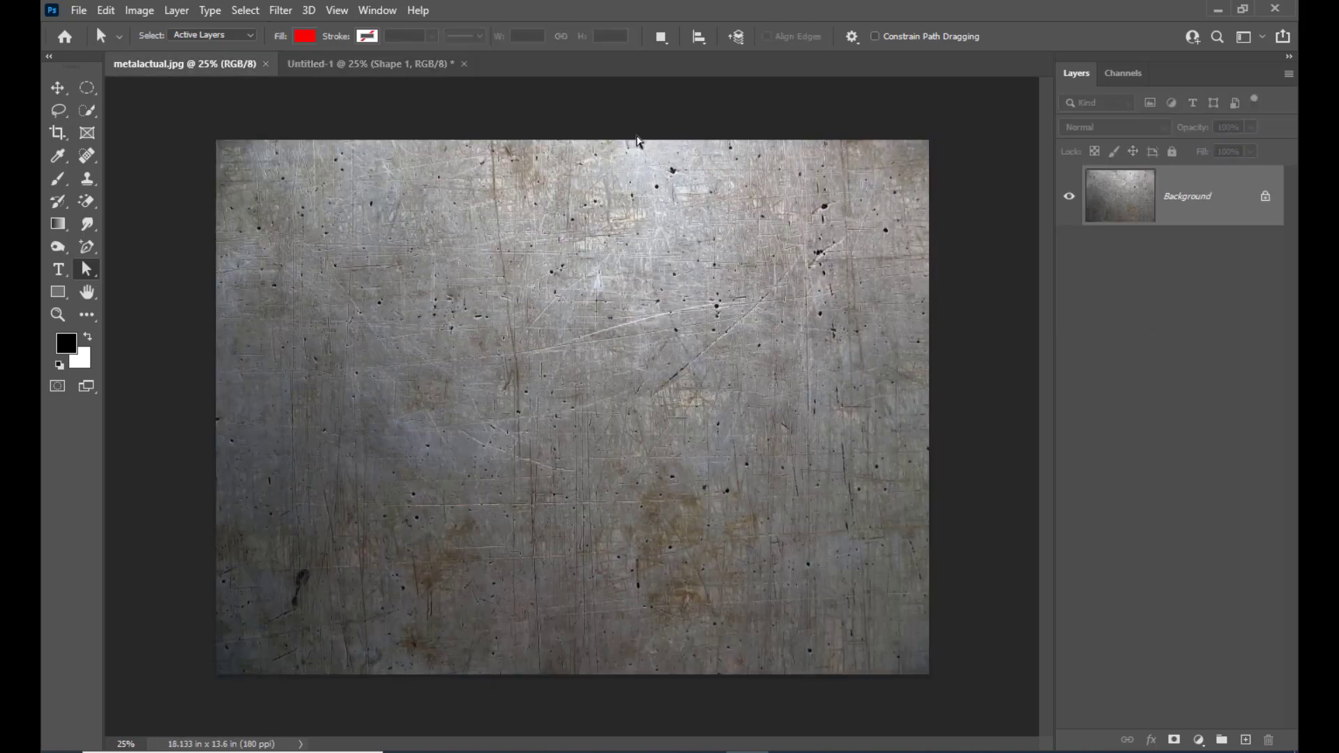
pyautogui.click(56, 88)
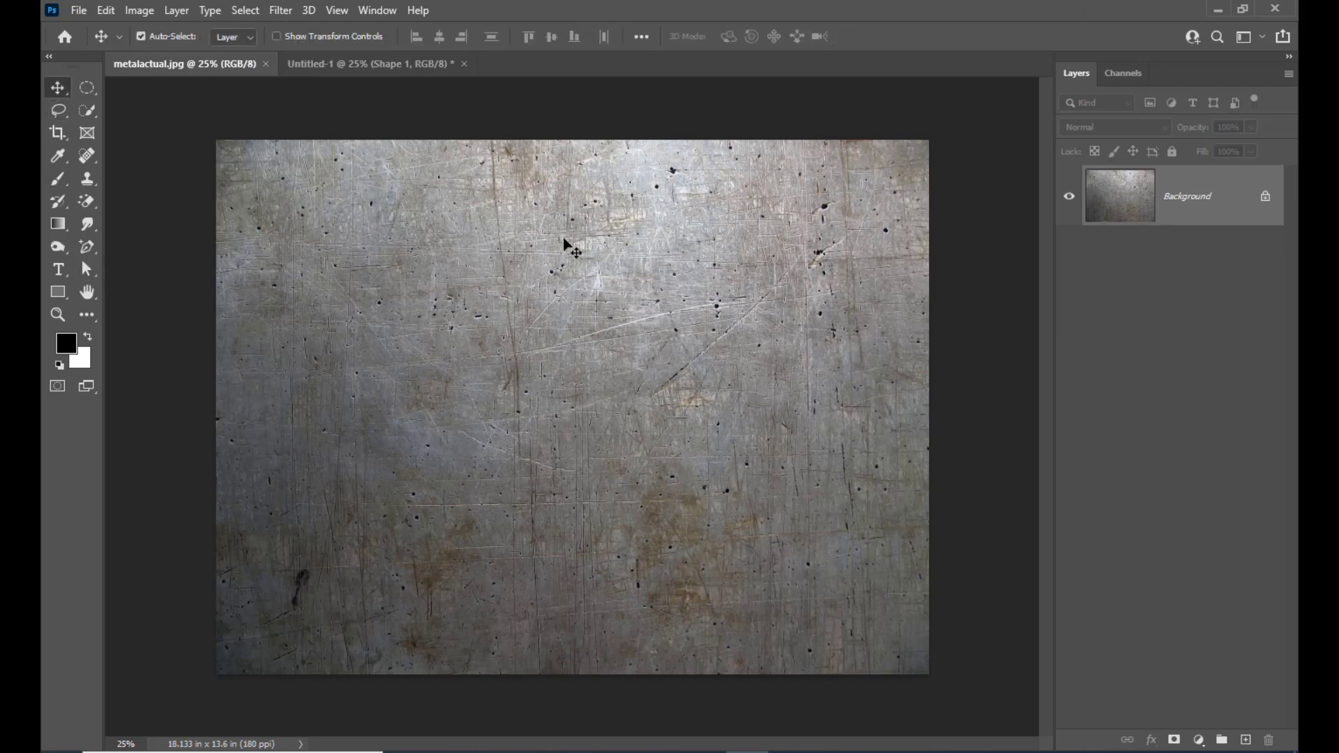
pyautogui.moveTo(570, 242); pyautogui.dragTo(714, 380)
# - Scale the metal texture layer proportionally about its centre to about 85%
pyautogui.hotkey('ctrl', 't')
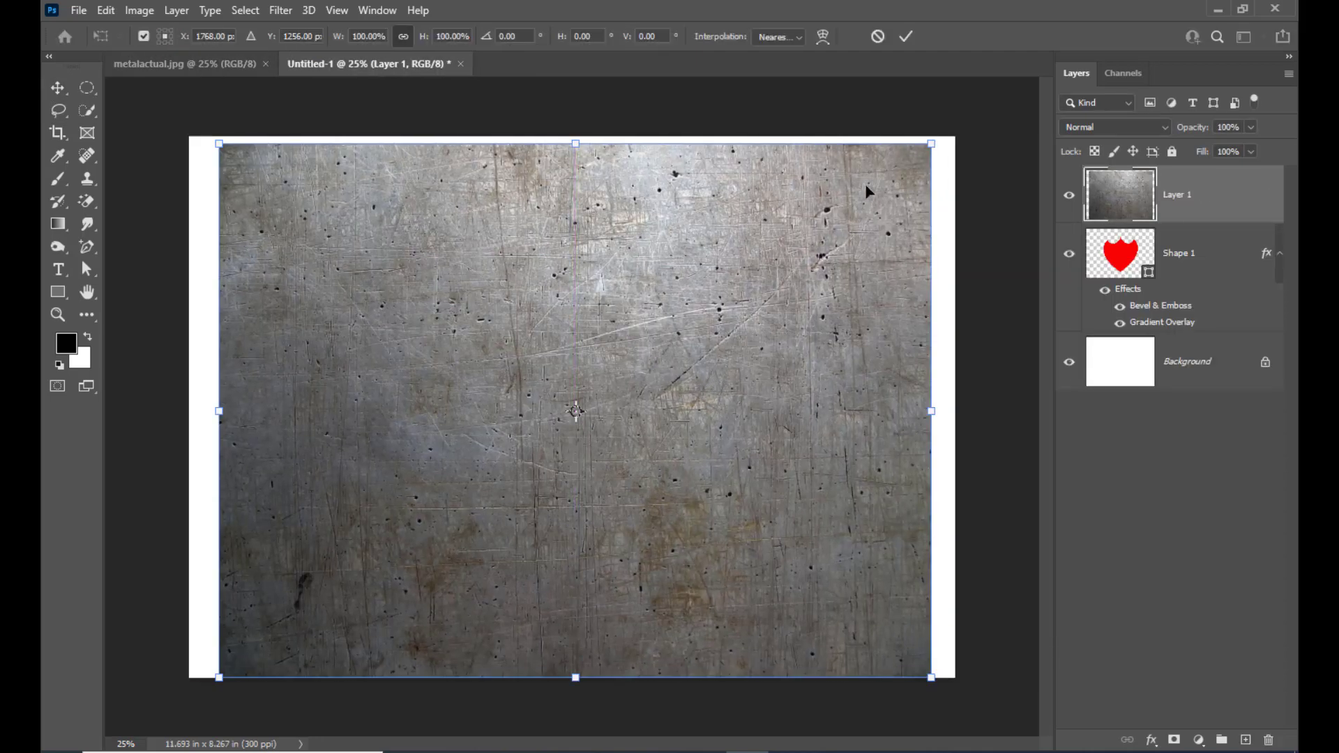
pyautogui.moveTo(932, 143); pyautogui.dragTo(886, 189)
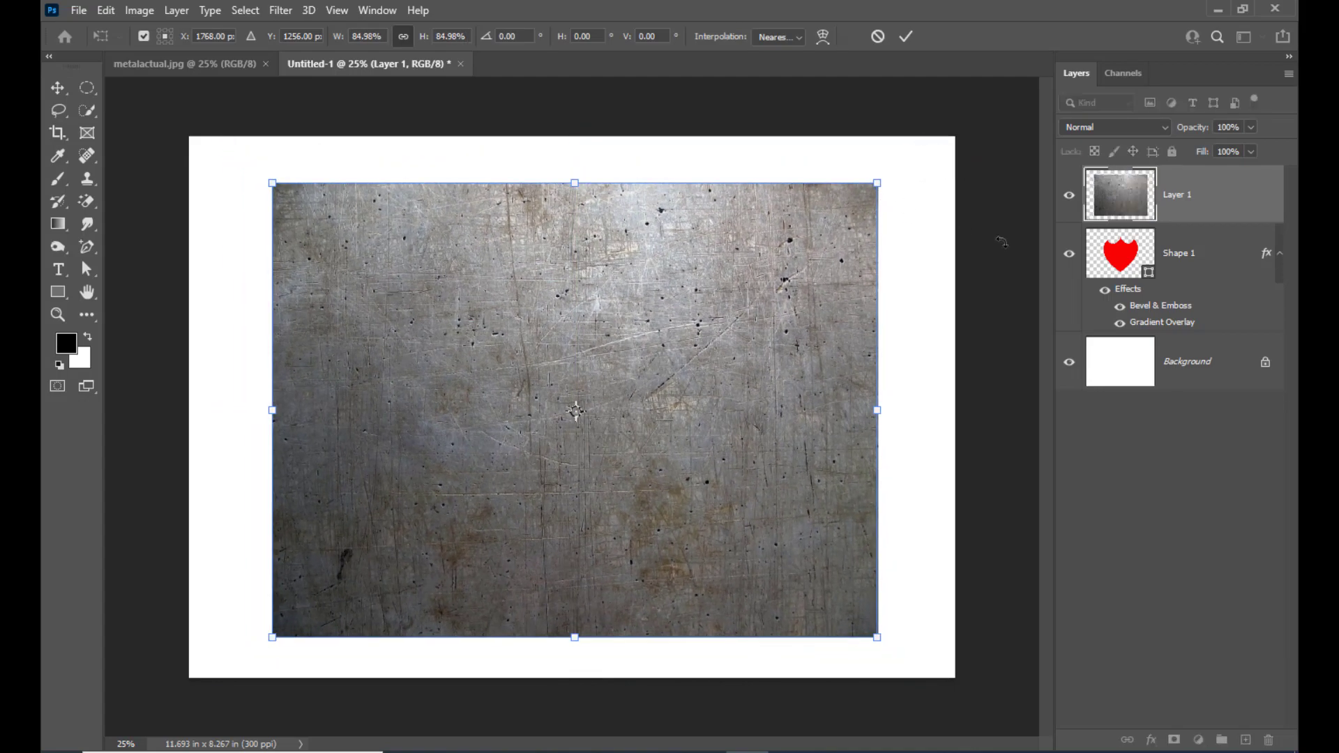
pyautogui.press('Return')
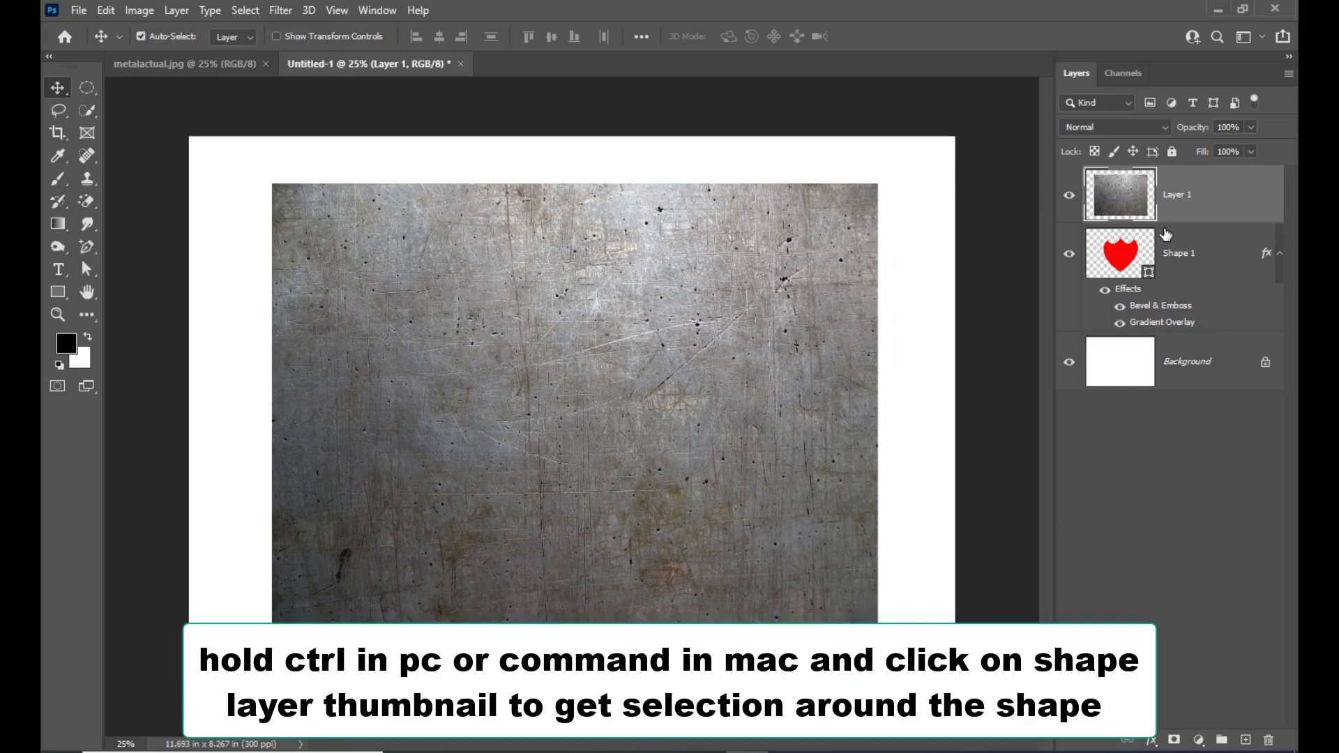
# - Trim the metal texture to the shield's outline by deleting everything outside it, and clear the selection
pyautogui.press('ctrl')
pyautogui.keyDown('ctrl'); pyautogui.click(1124, 261); pyautogui.keyUp('ctrl')
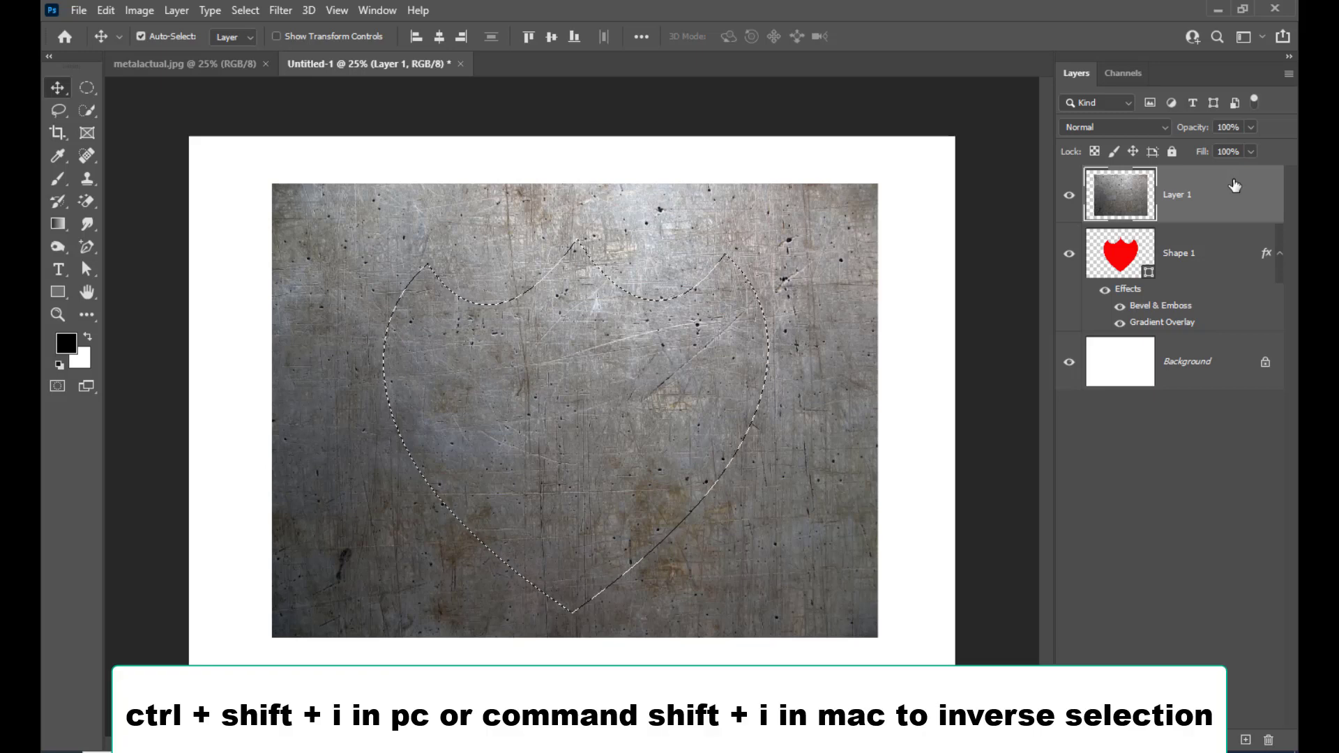
pyautogui.hotkey('ctrl', 'shift', 'i')
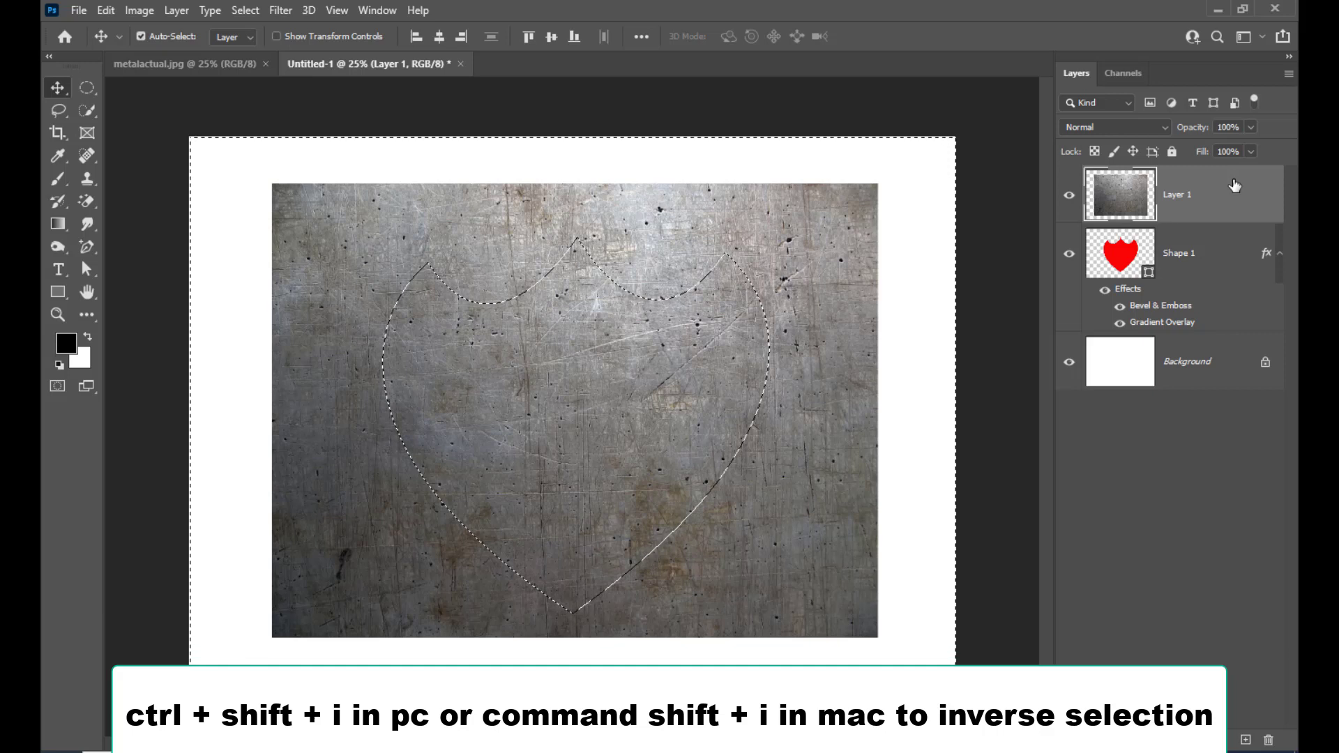
pyautogui.press('Delete')
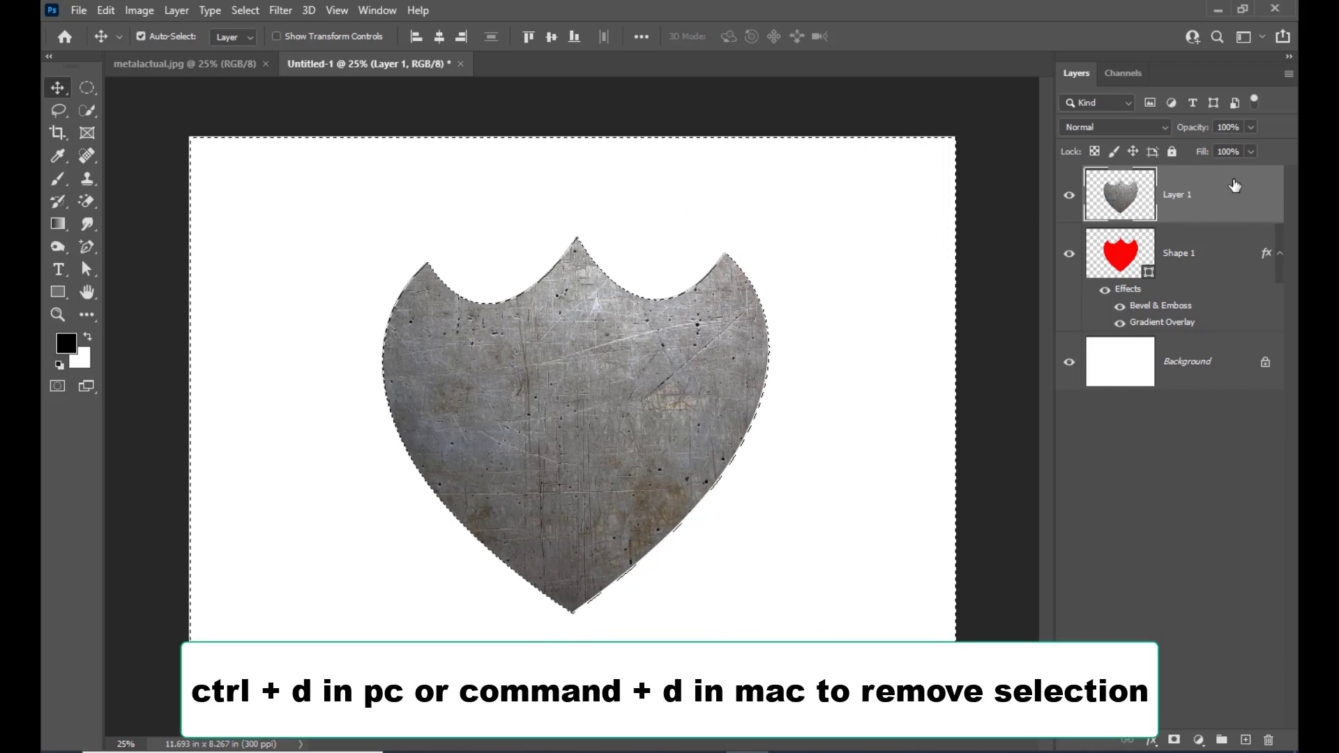
pyautogui.hotkey('ctrl', 'd')
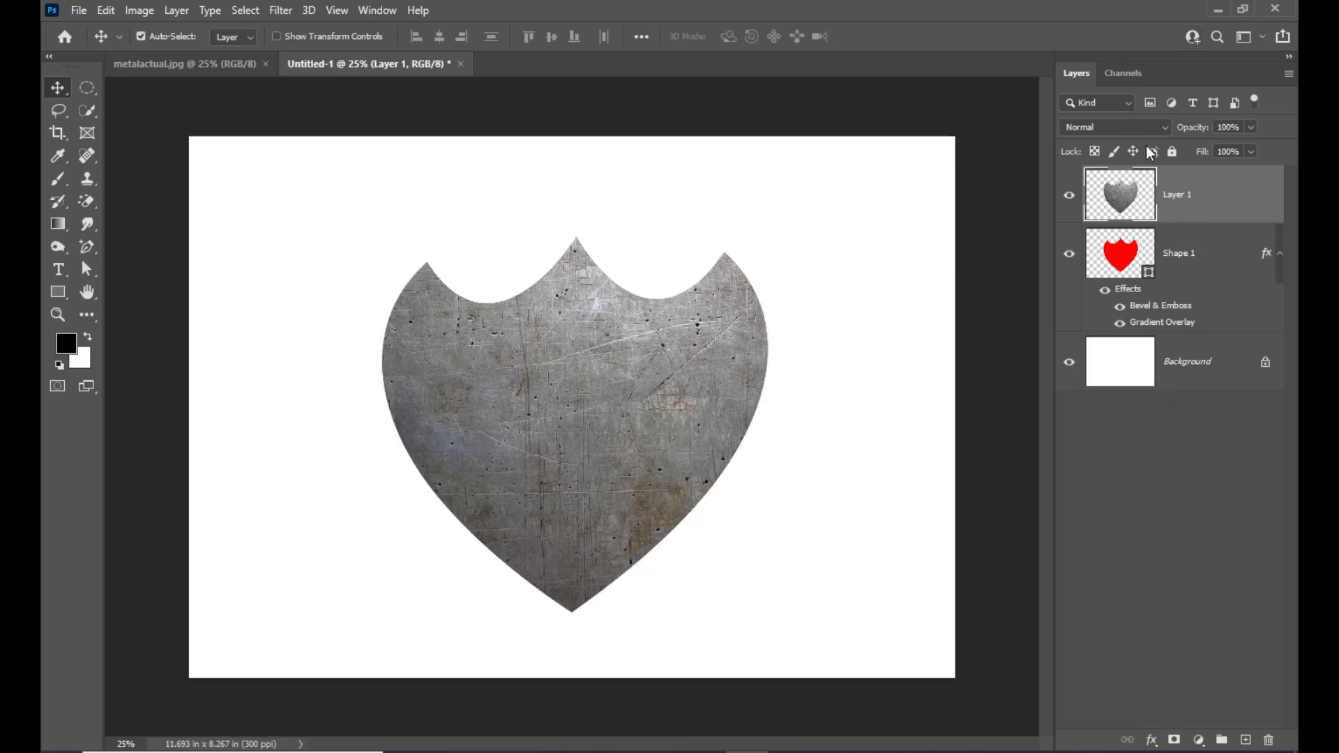
# - Try the Overlay blend mode on the metal texture layer at 87% opacity
pyautogui.click(1125, 125)
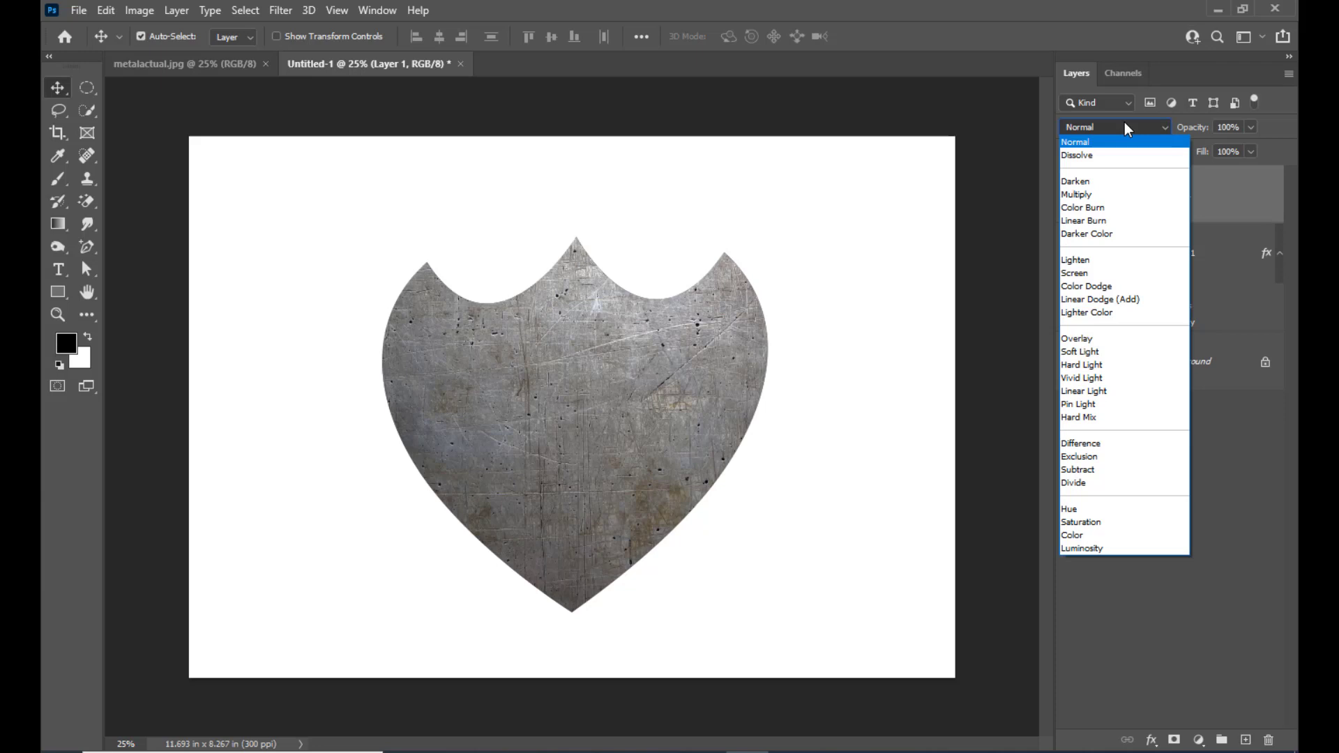
pyautogui.click(1091, 339)
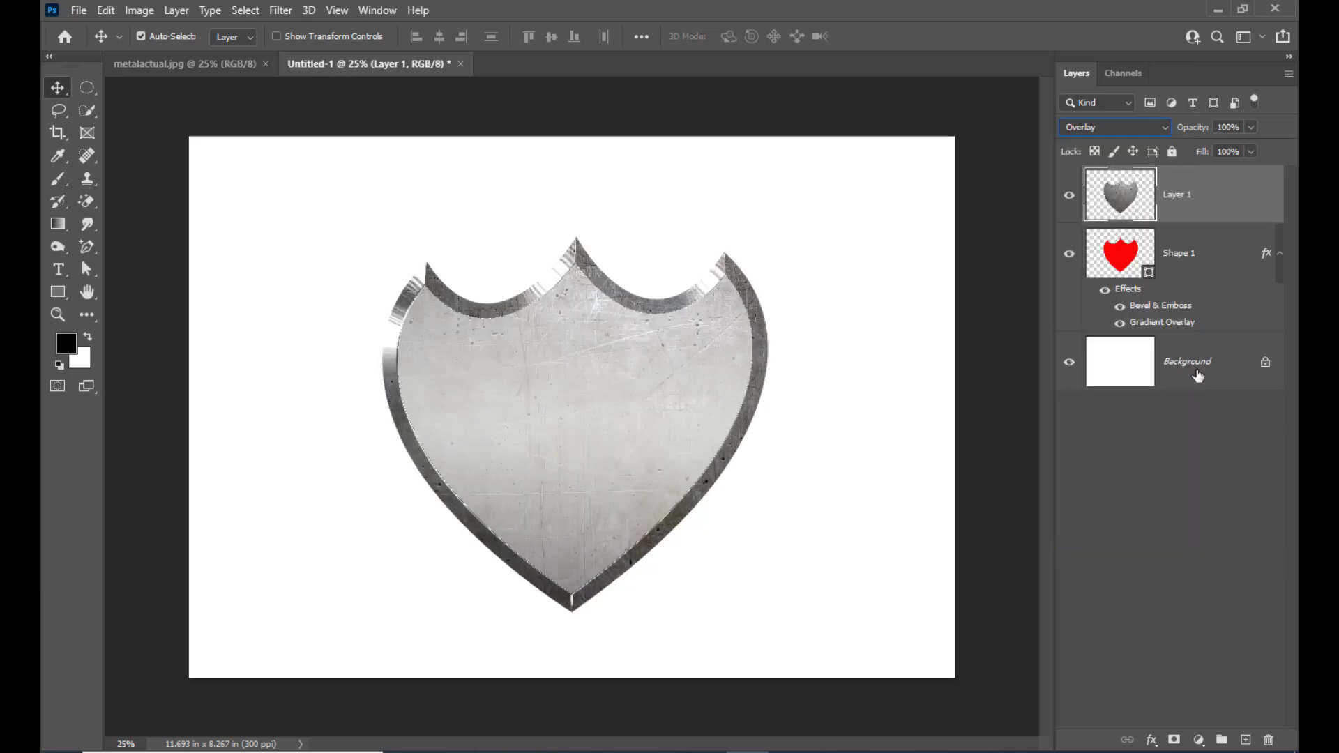
pyautogui.click(1251, 128)
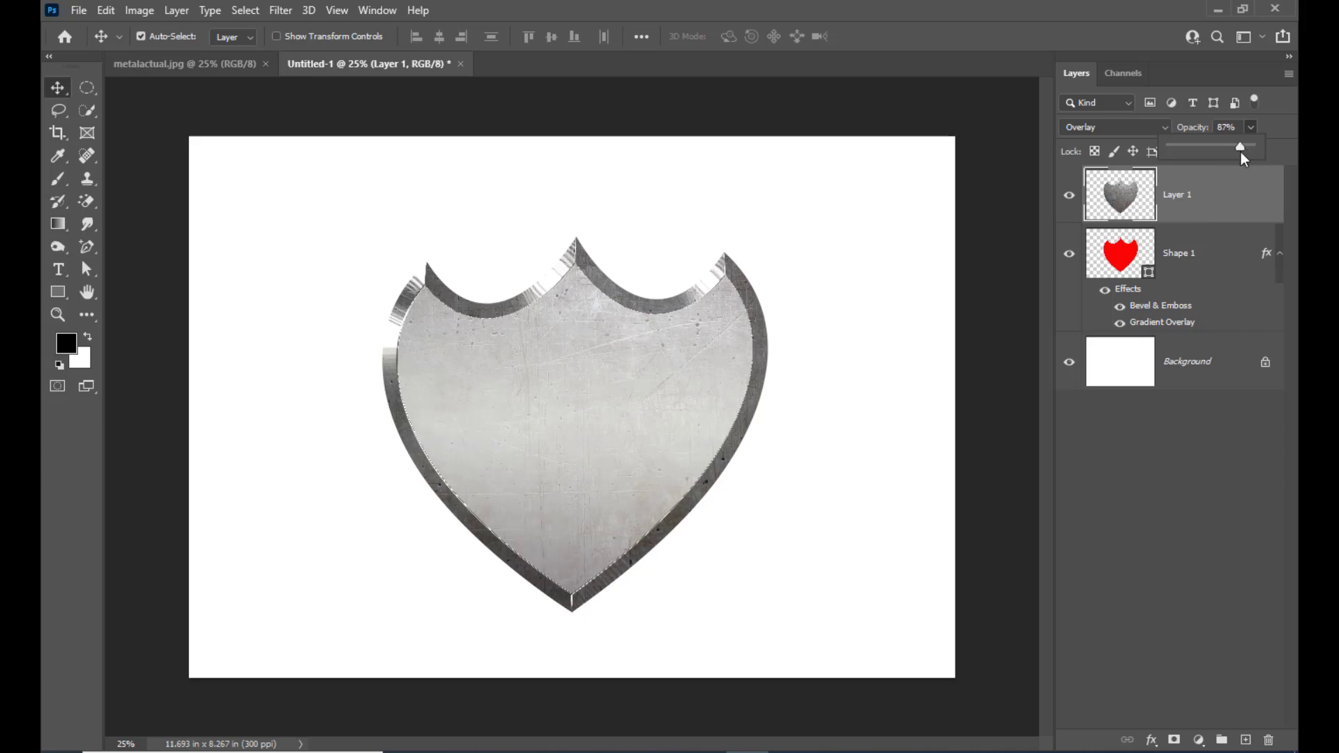
# - Set the metal texture layer's blend mode to Hard Light and its opacity to 100%
pyautogui.click(1124, 126)
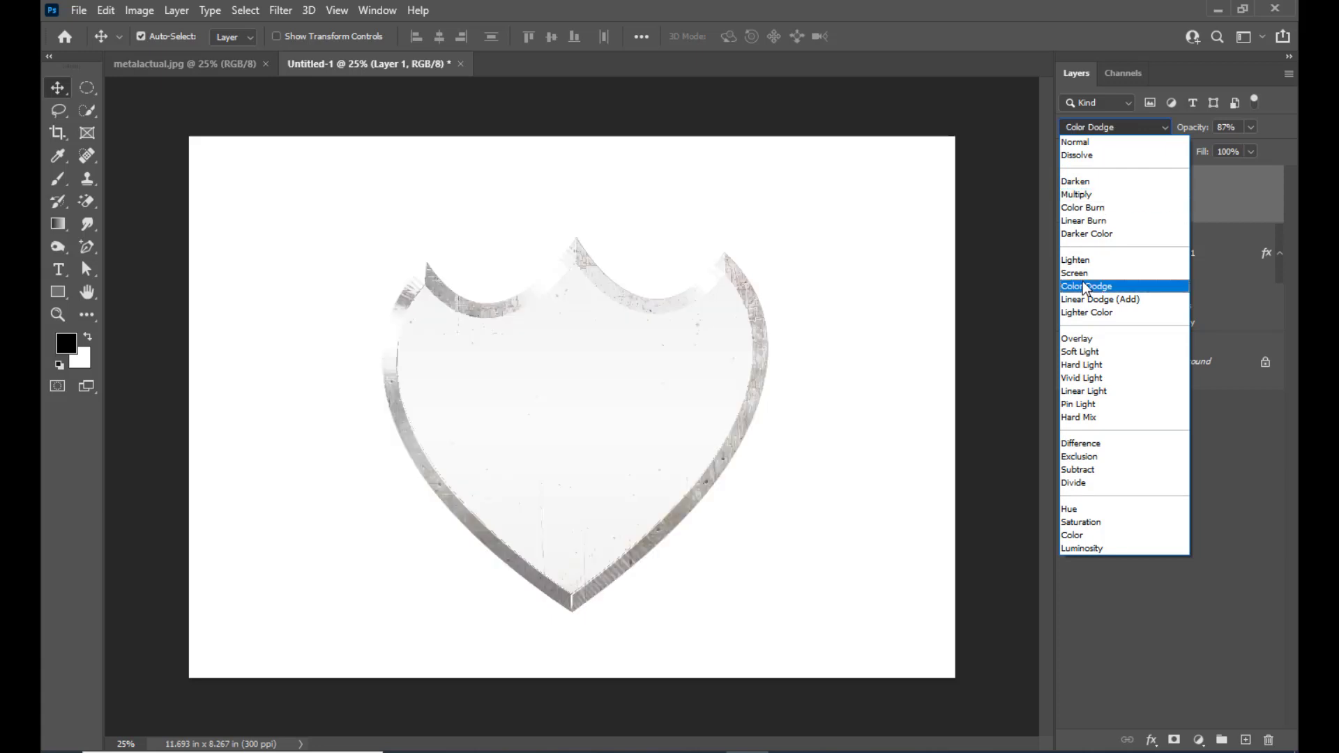
pyautogui.click(1081, 370)
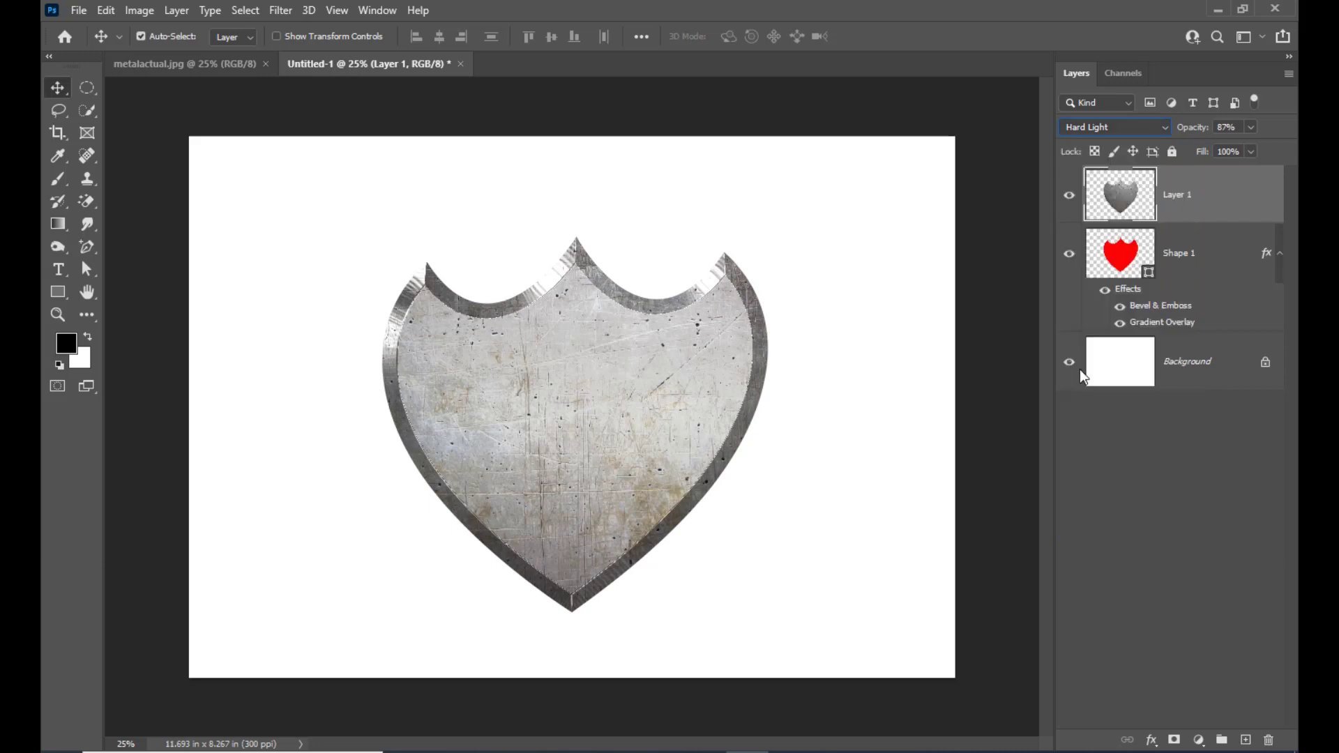
pyautogui.click(1251, 129)
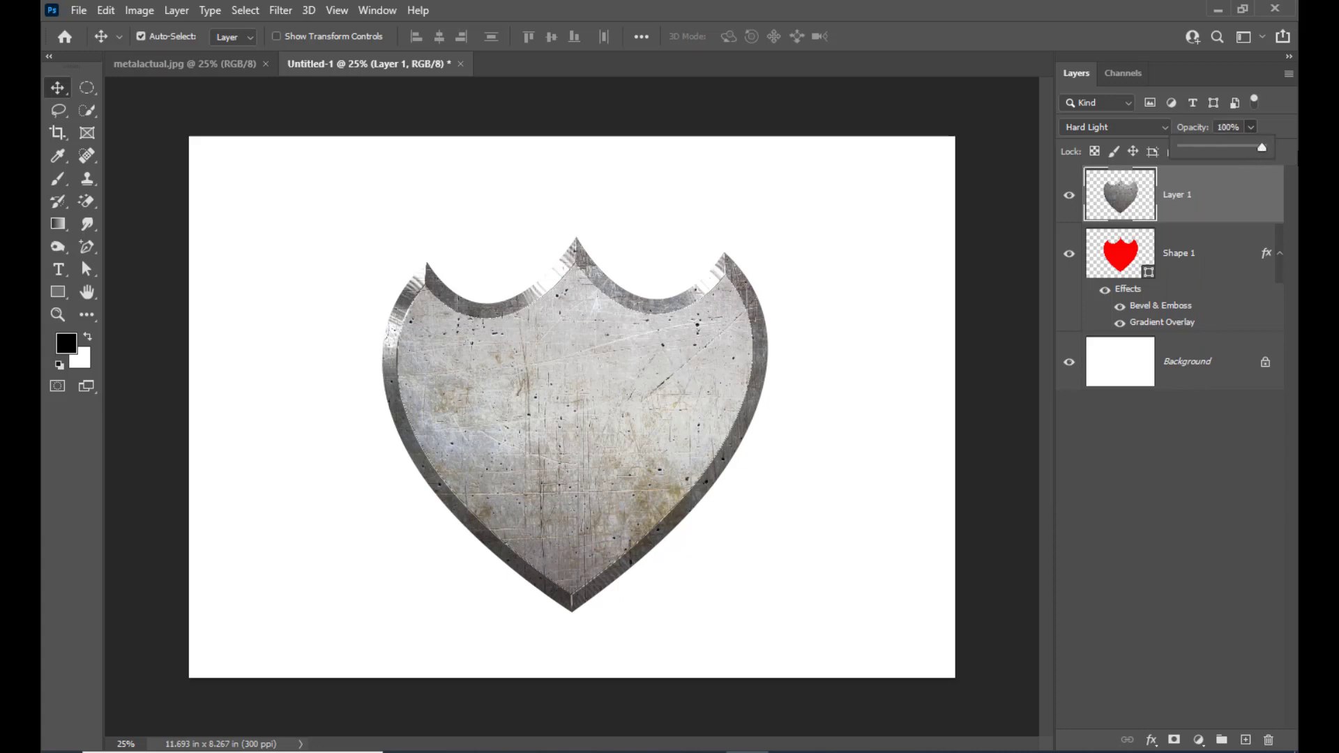
pyautogui.click(1278, 112)
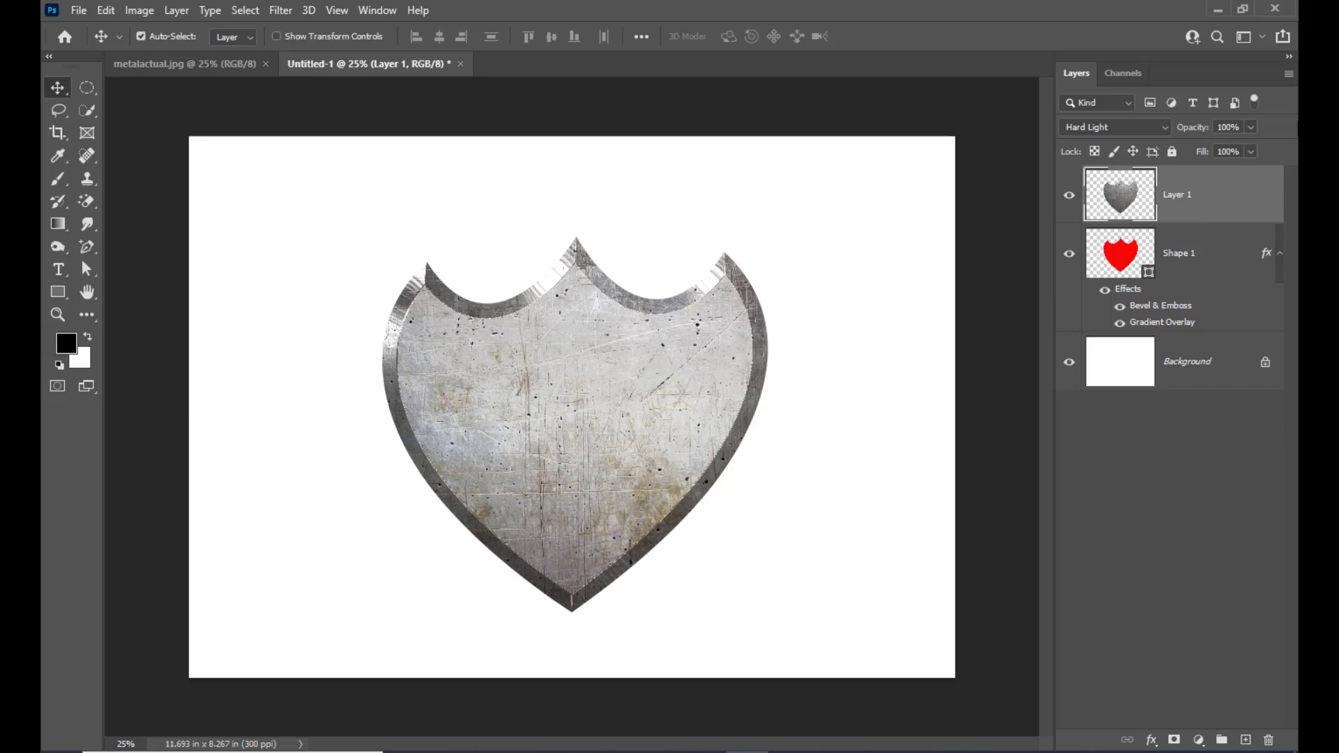
# - Fill the Background layer with the black foreground color
pyautogui.click(1199, 357)
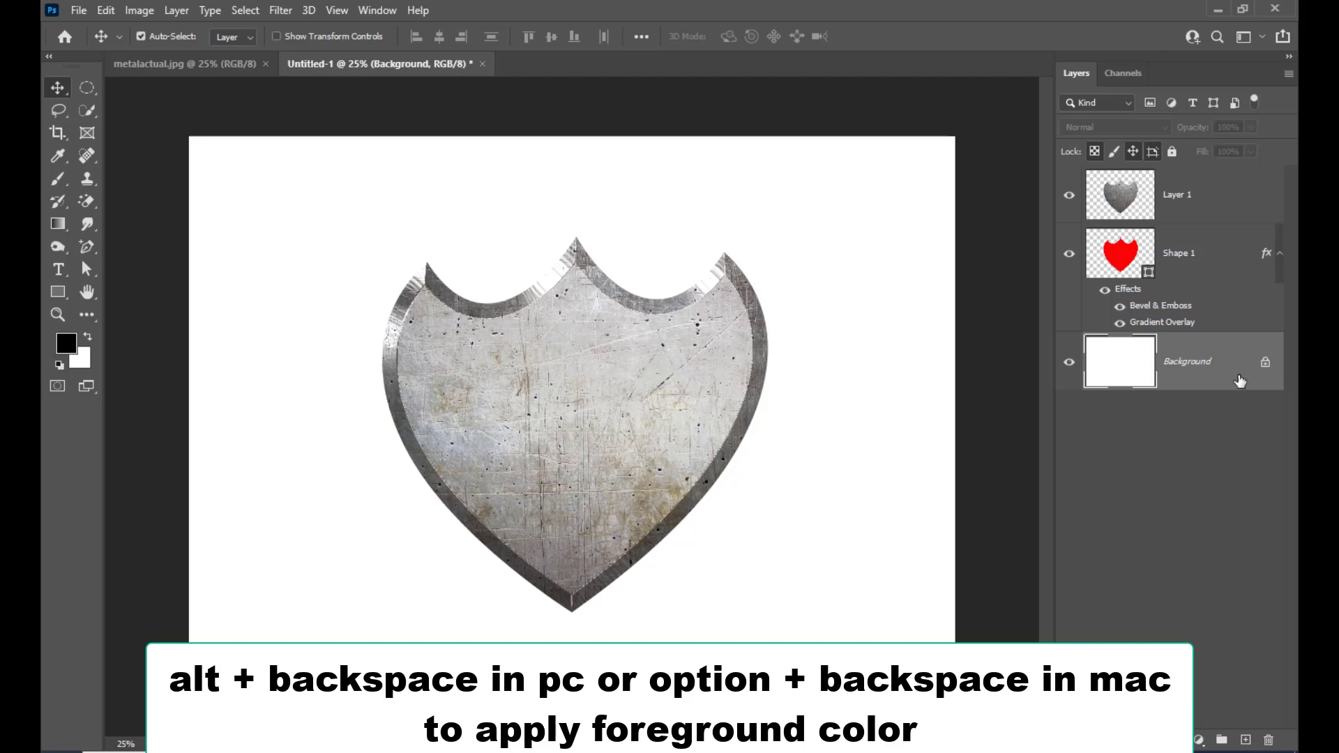
pyautogui.hotkey('alt', 'BackSpace')
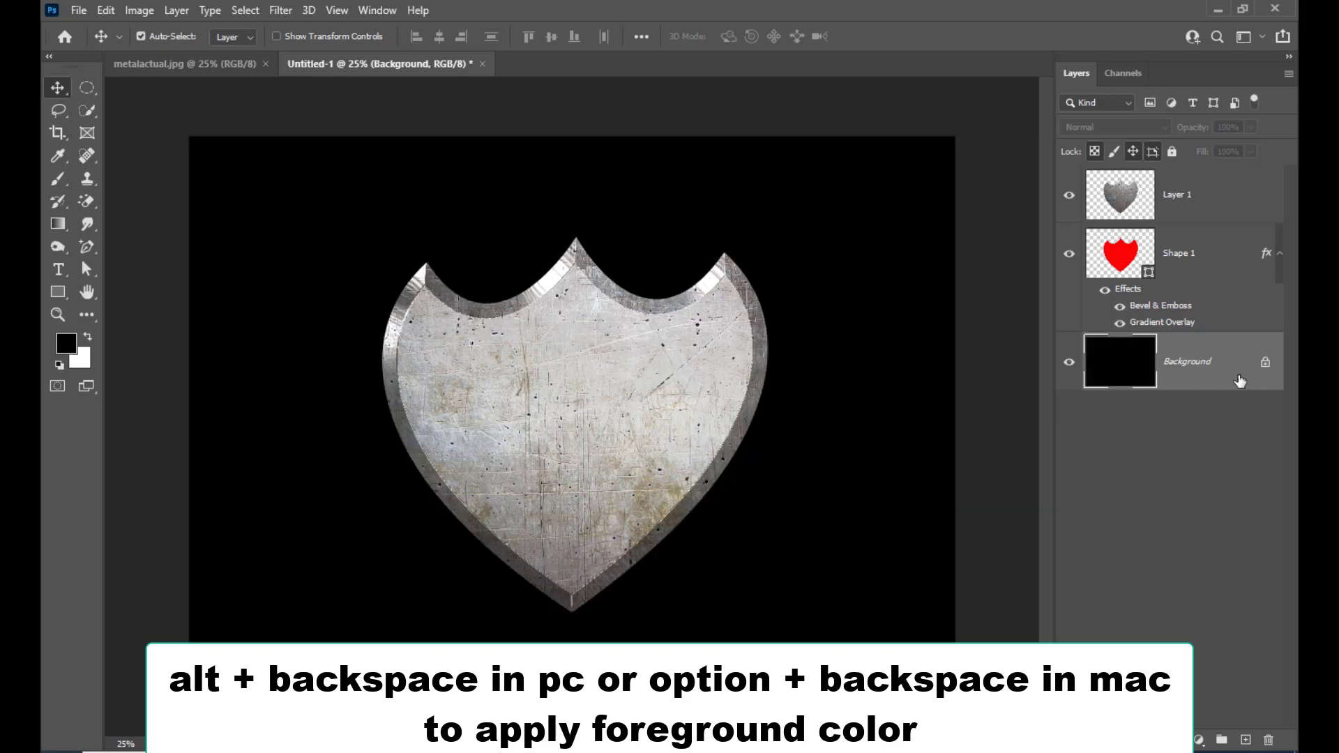
# - Add the letter "s" in Impact Regular, 48 pt, black, on a new layer above Shape 1 near the shield's middle
pyautogui.click(1223, 218)
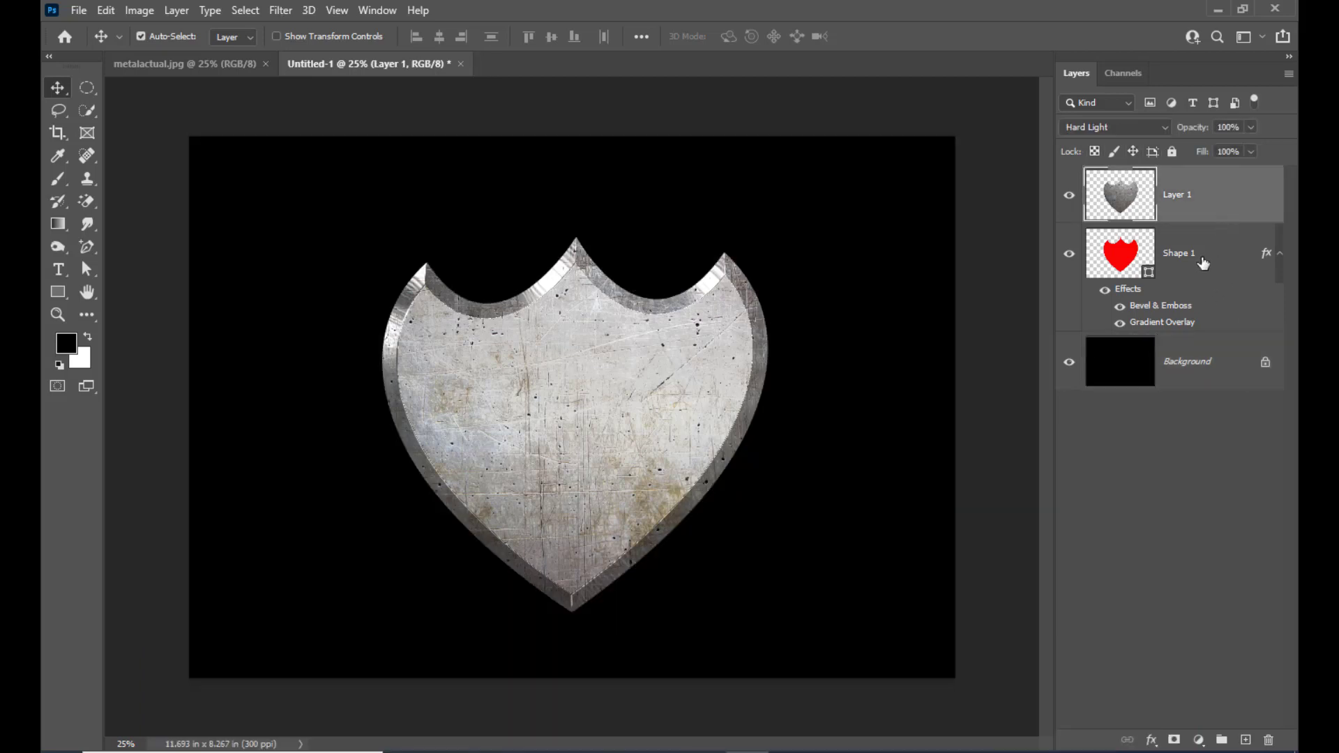
pyautogui.click(1204, 262)
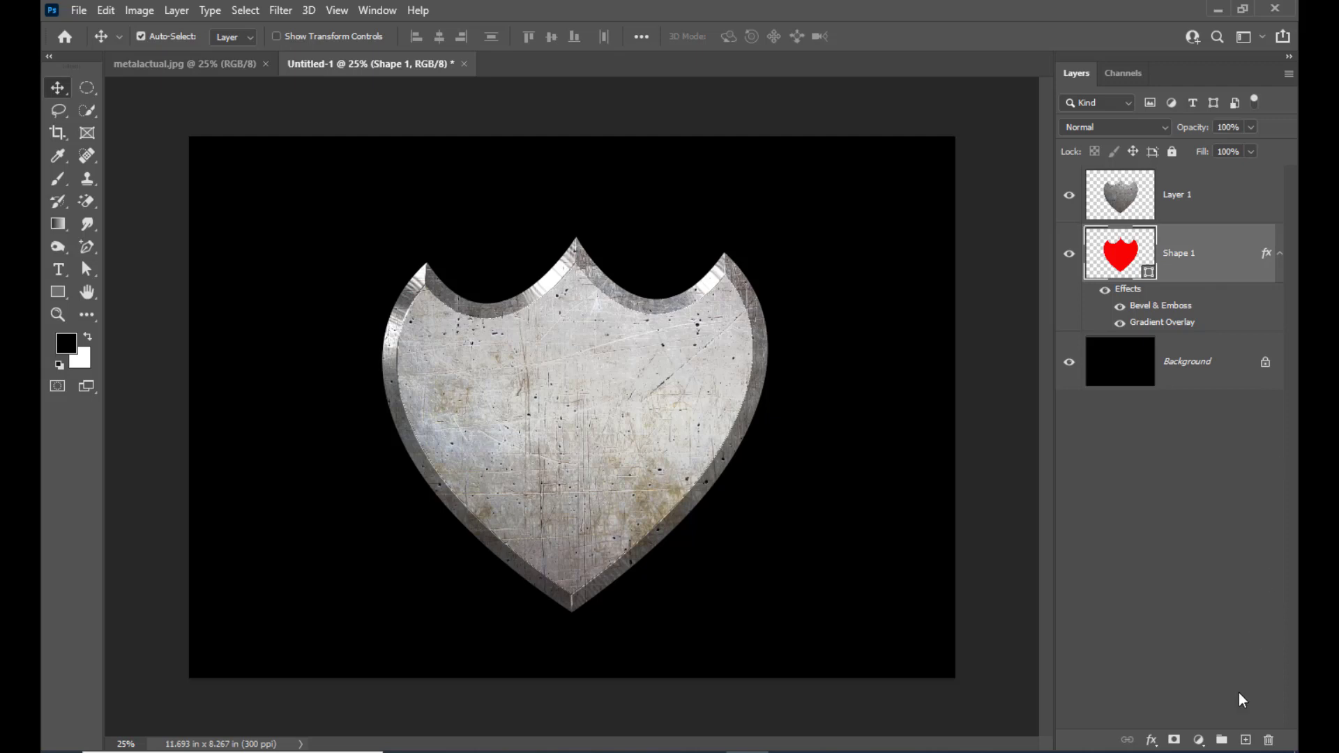
pyautogui.click(1245, 740)
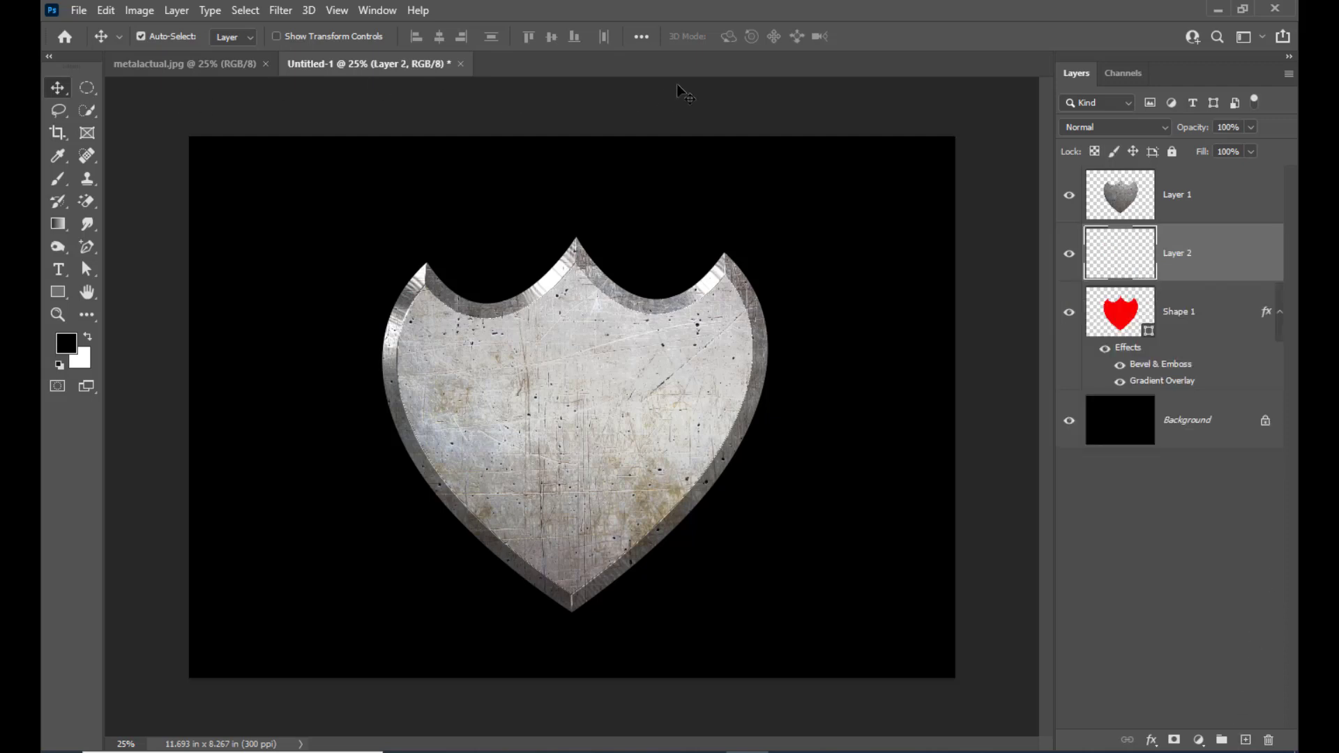
pyautogui.click(58, 269)
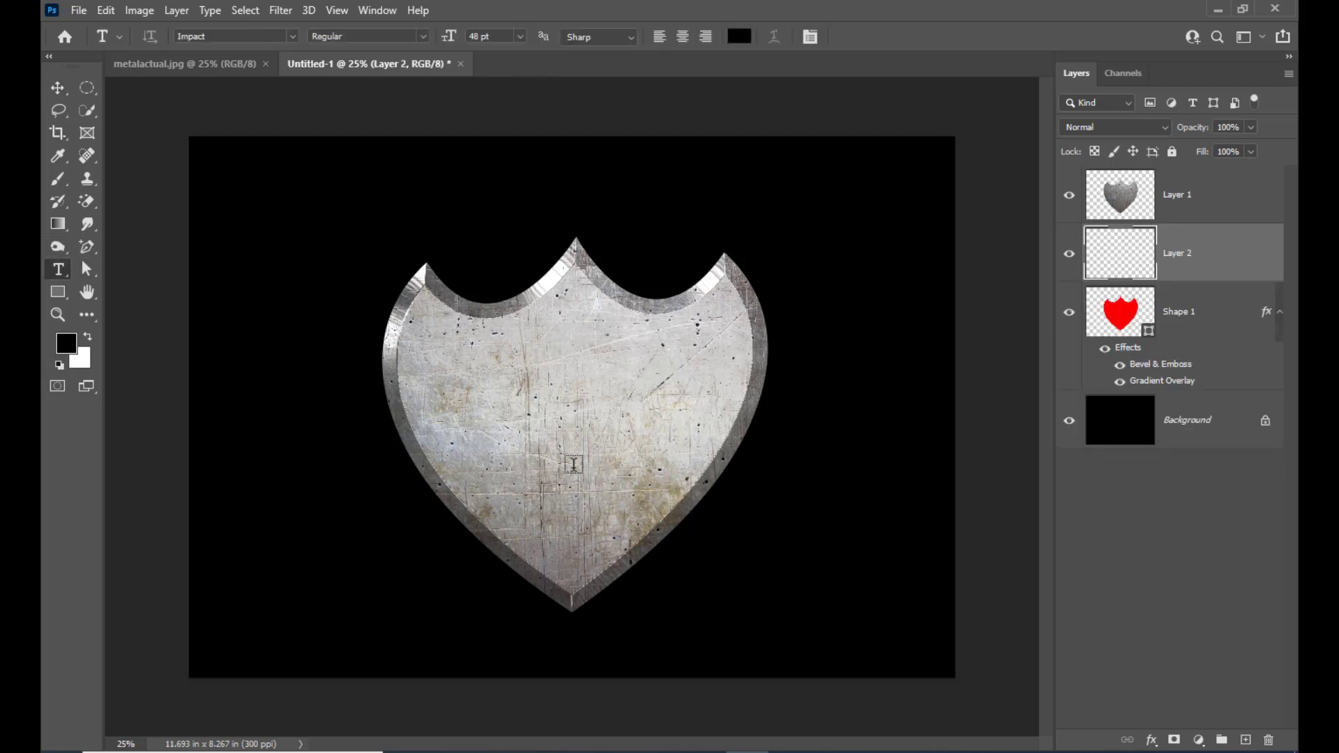
pyautogui.click(553, 438)
pyautogui.write('s')
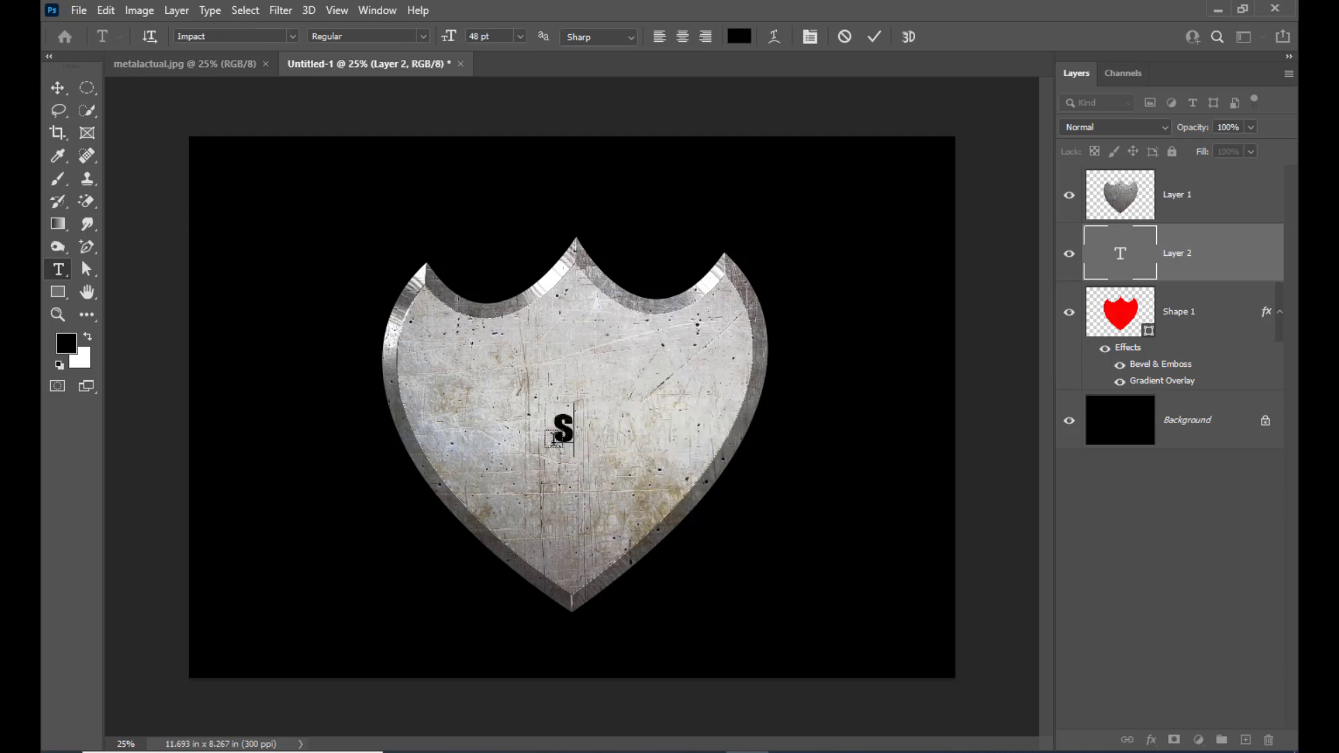
pyautogui.click(58, 87)
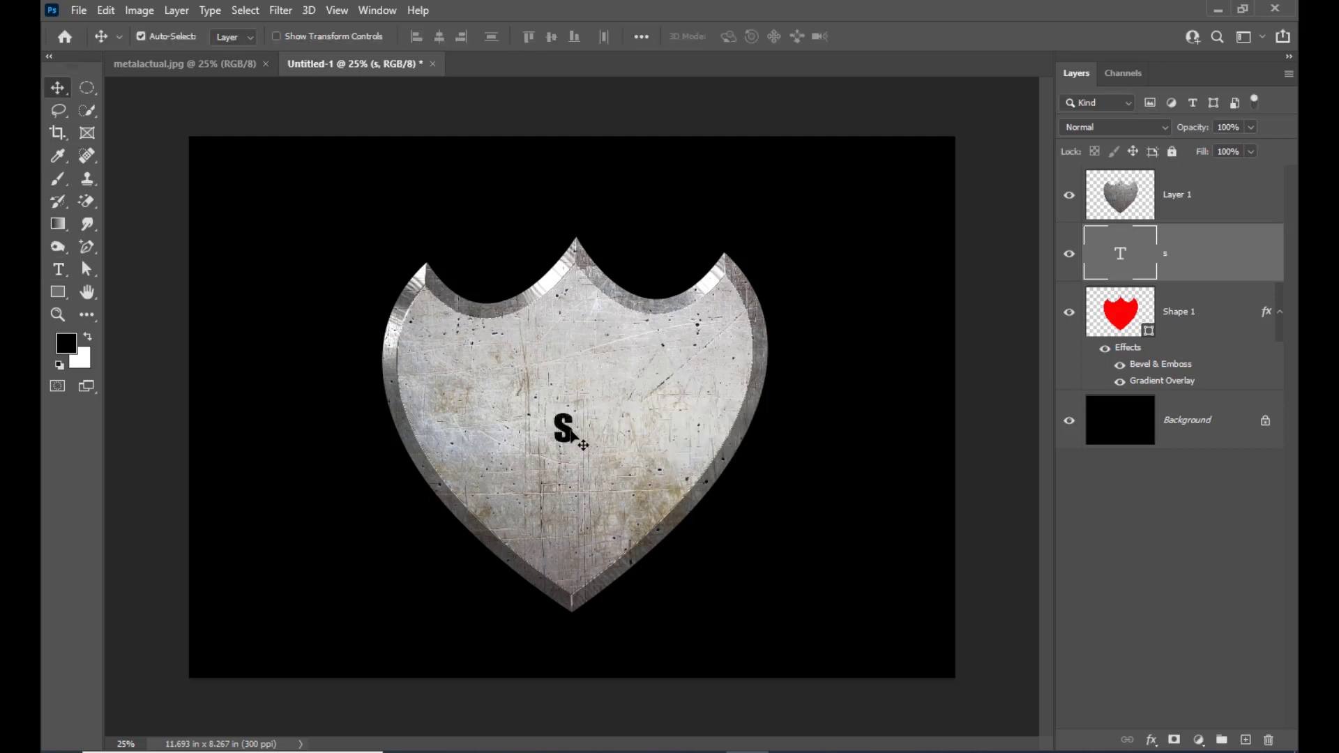
# - Scale the letter s proportionally about its centre to about 388% and centre it on the shield
pyautogui.moveTo(574, 437); pyautogui.dragTo(595, 430)
pyautogui.hotkey('ctrl', 'z')
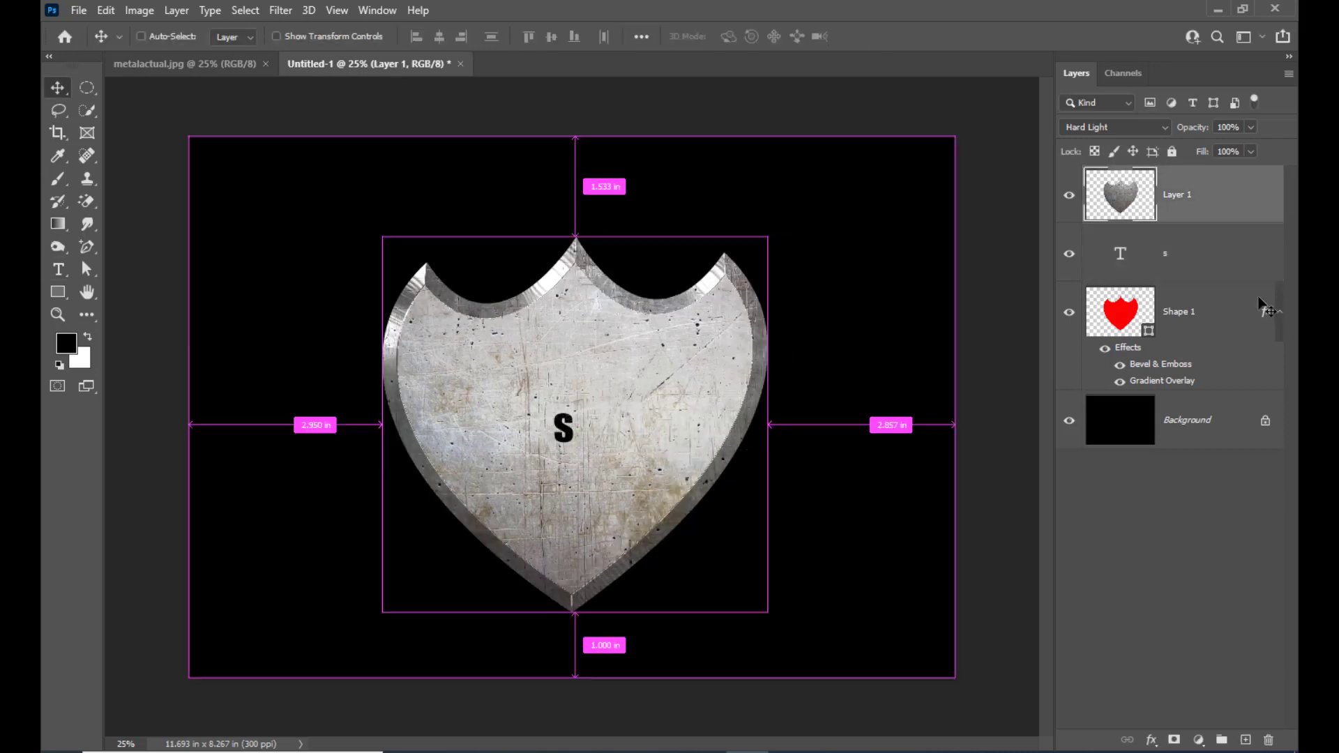
pyautogui.click(1227, 253)
pyautogui.hotkey('ctrl', 't')
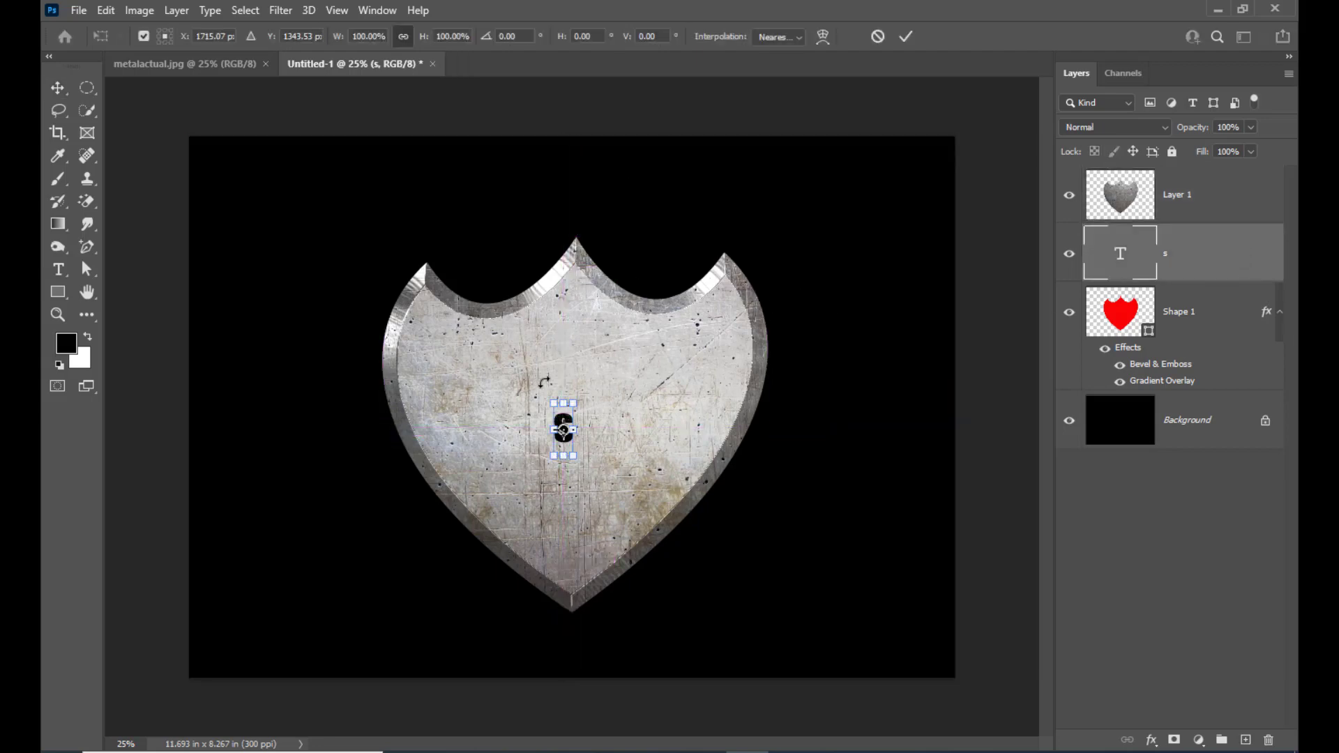
pyautogui.moveTo(577, 403); pyautogui.dragTo(659, 337)
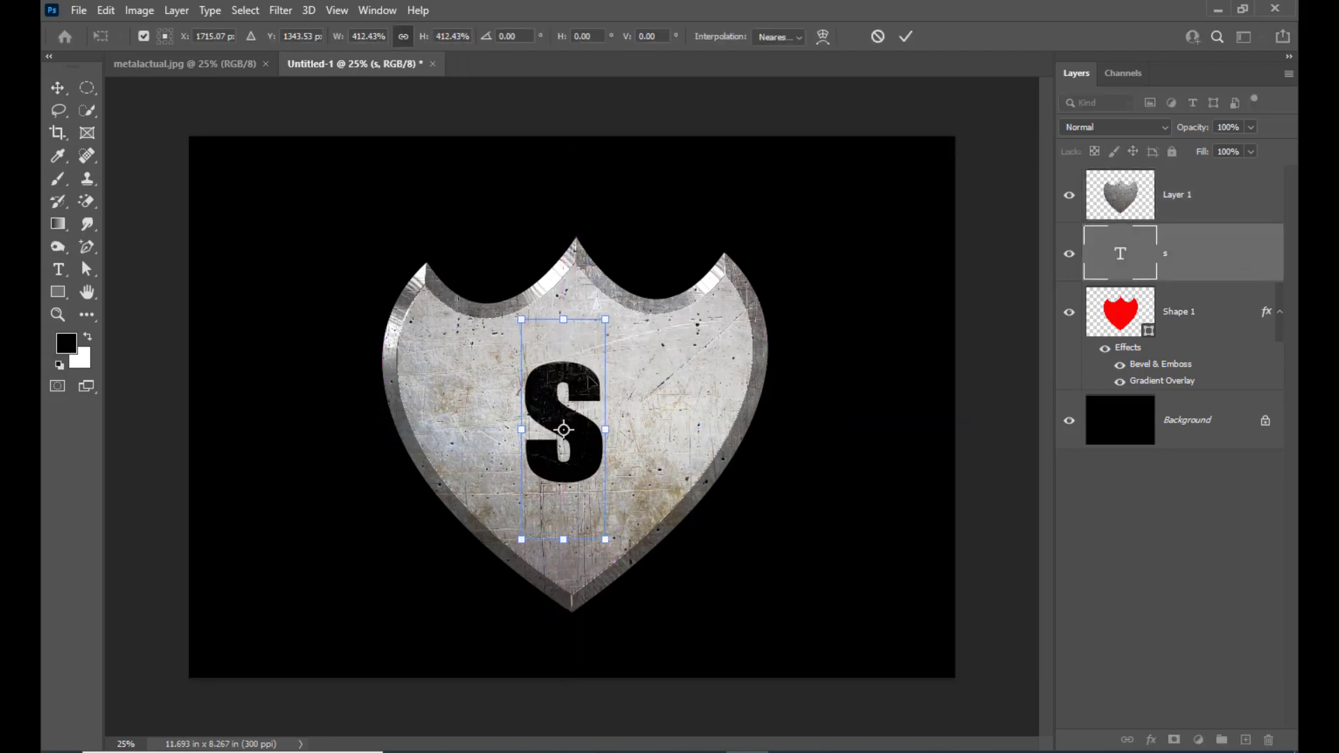
pyautogui.moveTo(594, 390); pyautogui.dragTo(610, 386)
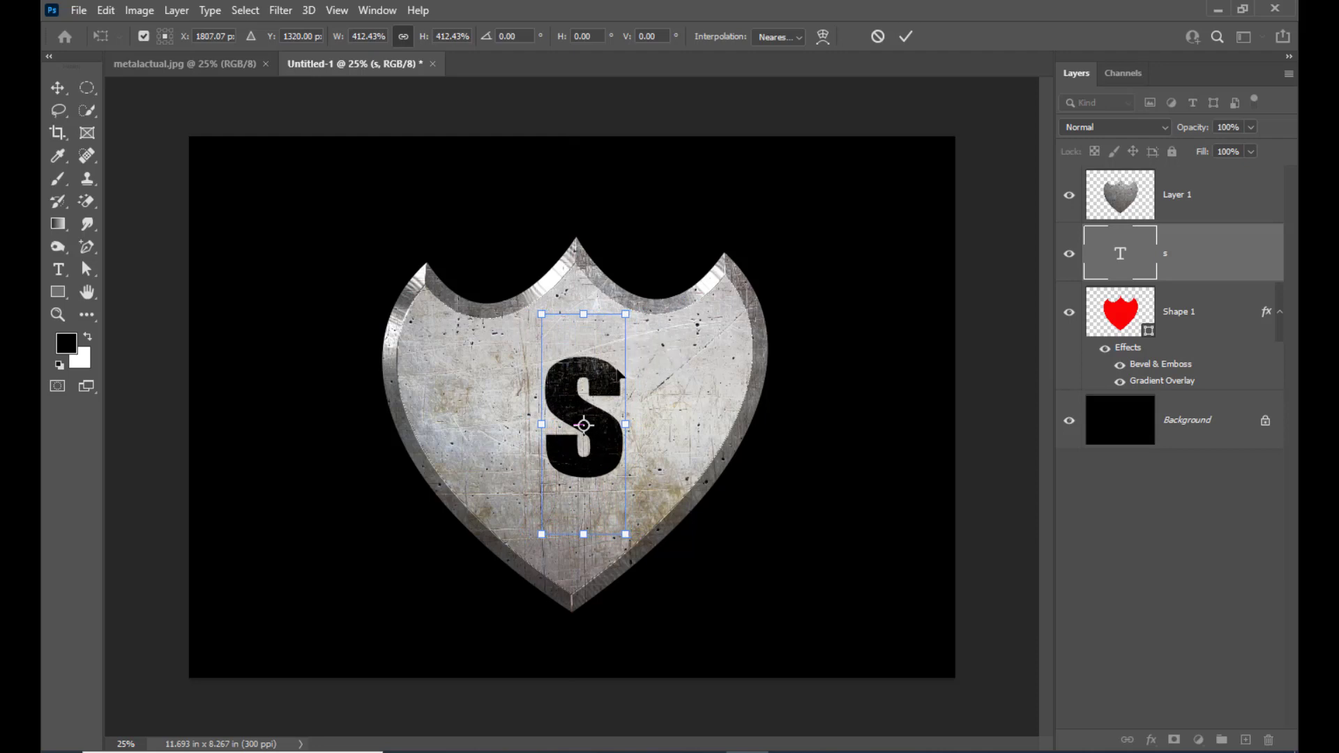
pyautogui.moveTo(628, 313)
pyautogui.mouseDown()
pyautogui.moveTo(656, 296)
pyautogui.moveTo(623, 313)
pyautogui.moveTo(629, 352)
pyautogui.moveTo(622, 321)
pyautogui.mouseUp()
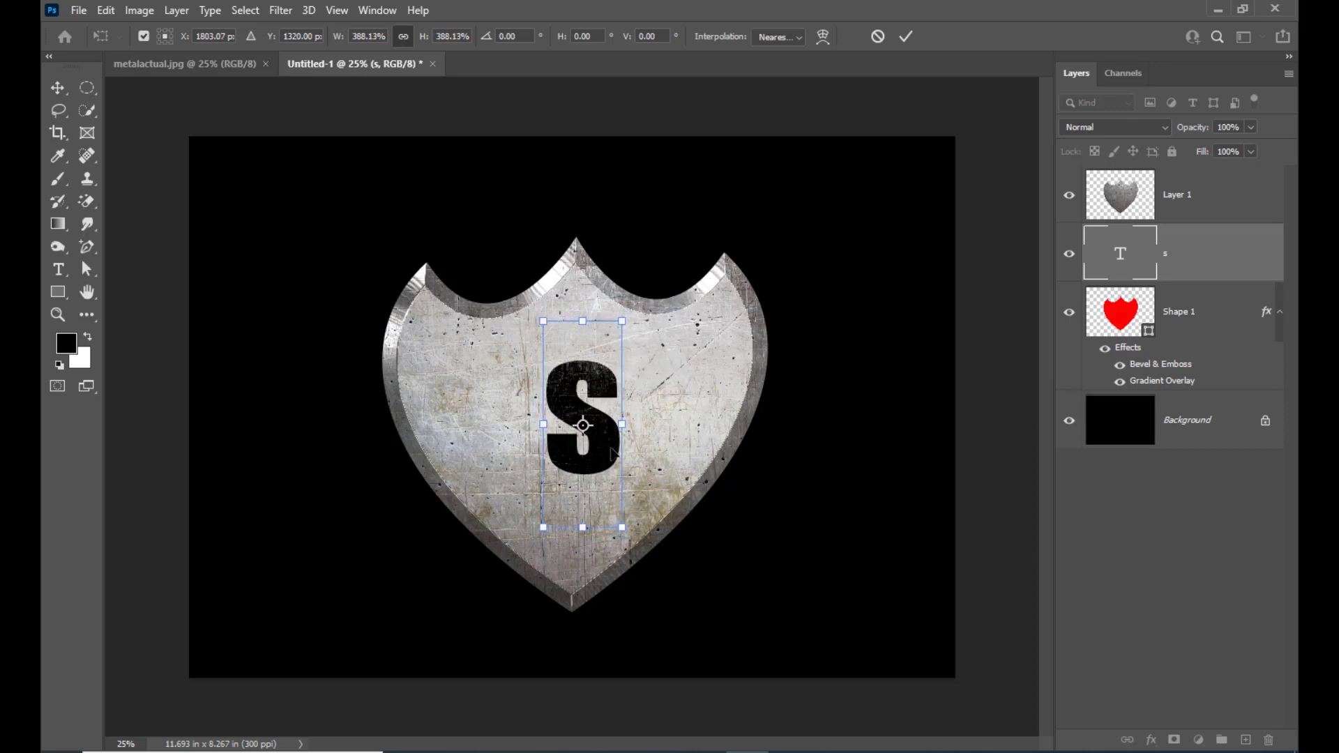
pyautogui.moveTo(617, 454); pyautogui.dragTo(618, 454)
pyautogui.press('Return')
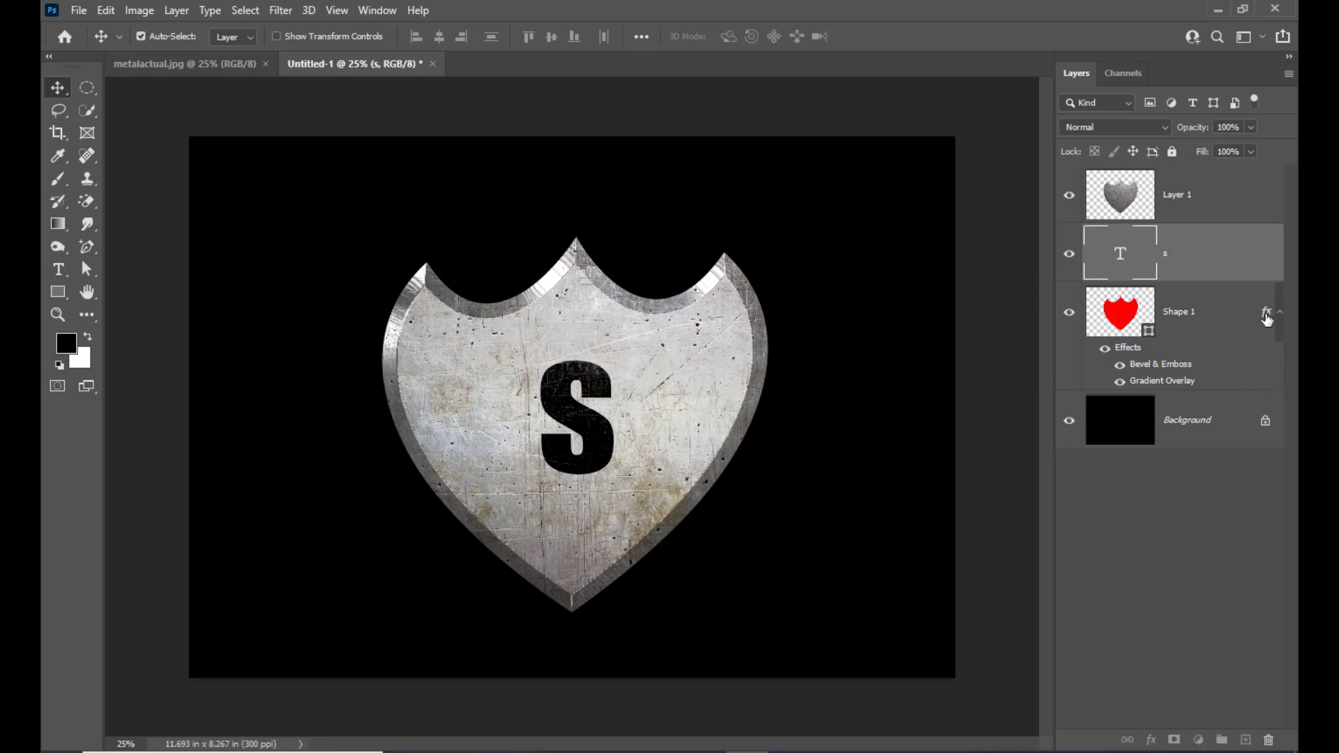
# - Copy the Shape 1 layer's effects onto the letter s layer and reduce the letter's Bevel & Emboss size to 9 px
pyautogui.moveTo(1266, 317); pyautogui.dragTo(1265, 266)
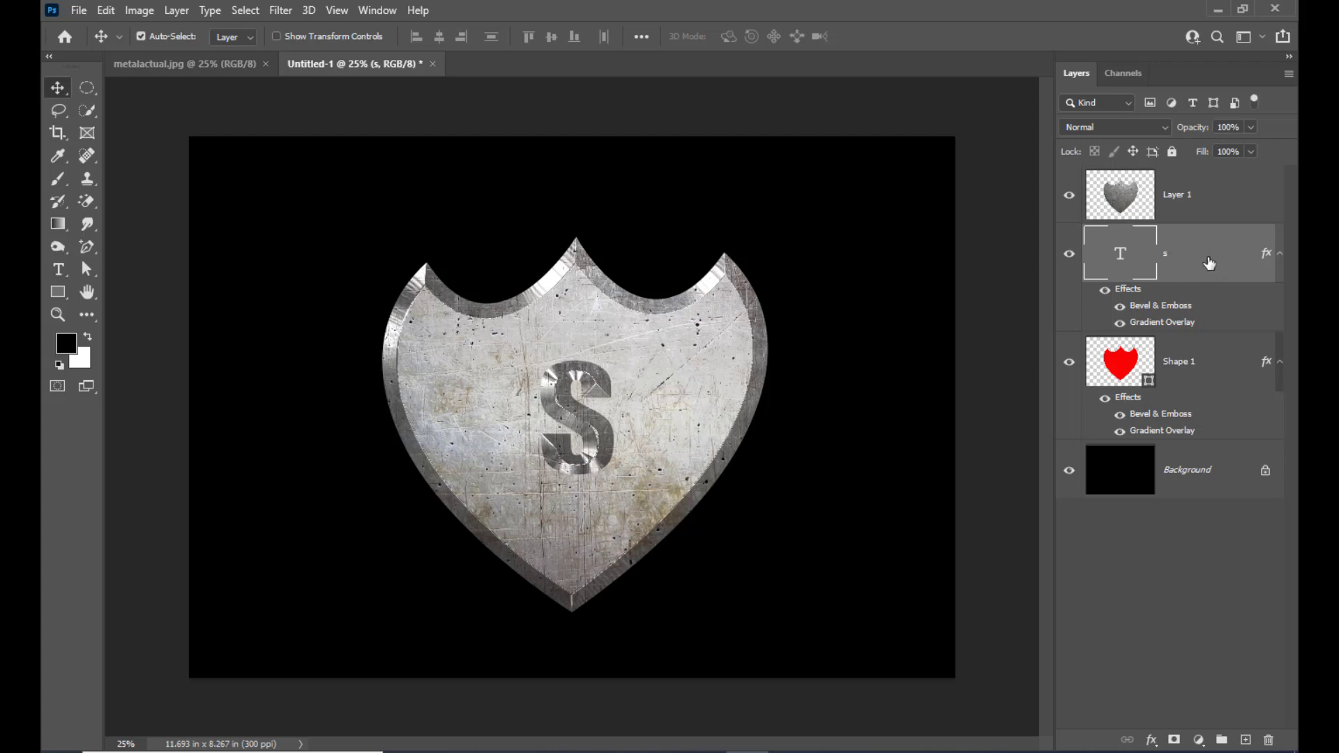
pyautogui.doubleClick(1210, 263)
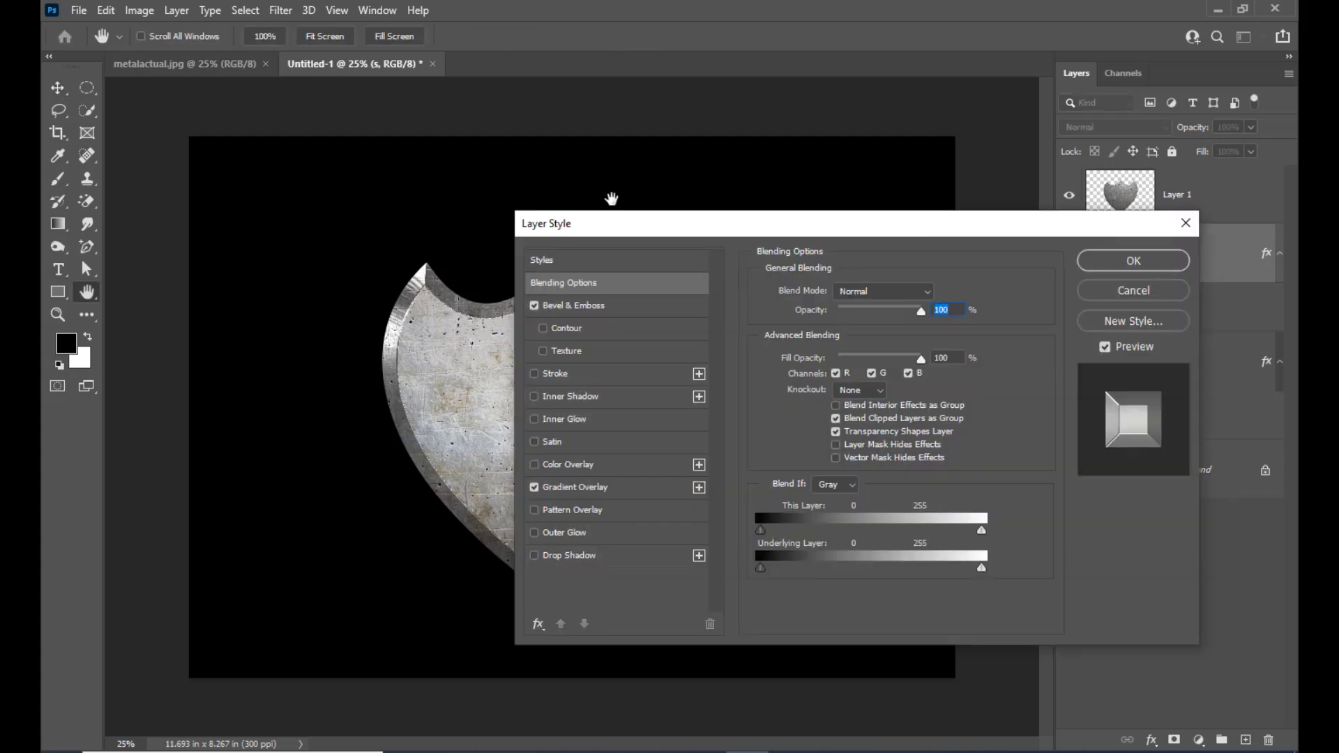
pyautogui.moveTo(631, 233); pyautogui.dragTo(905, 127)
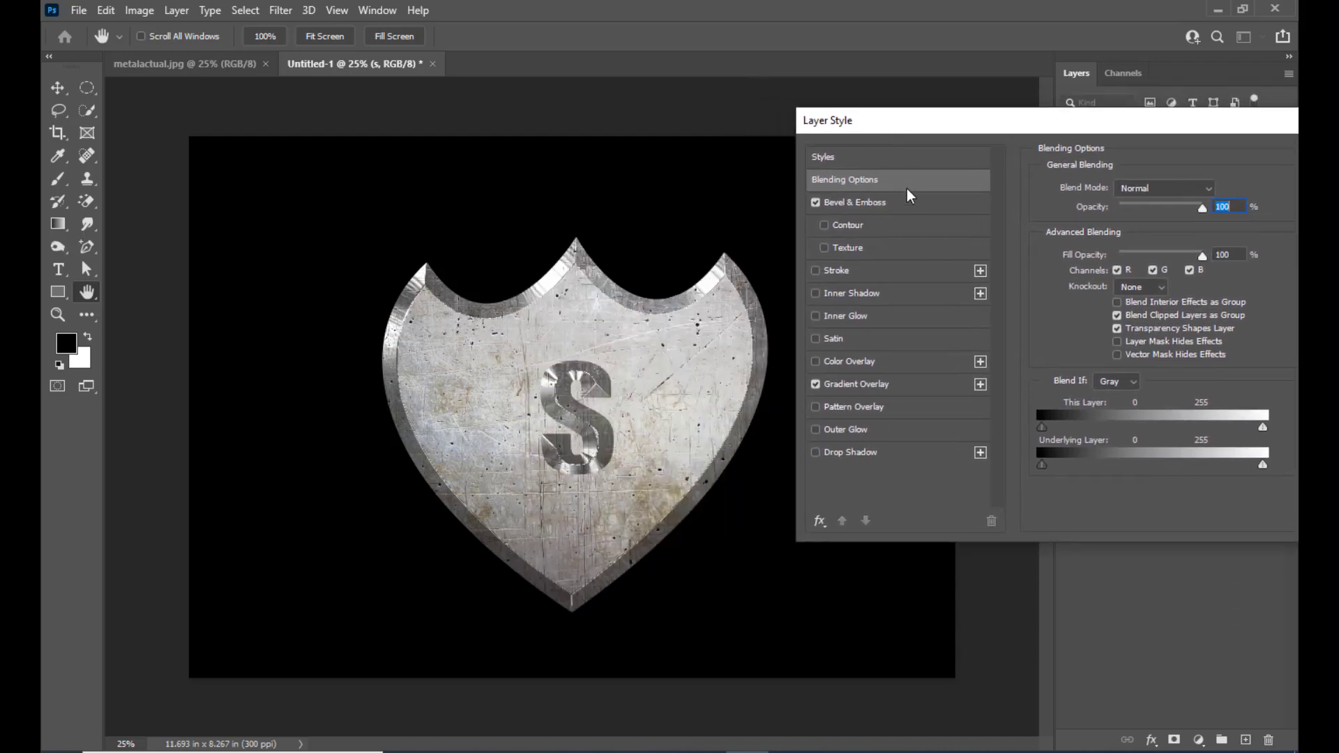
pyautogui.click(902, 203)
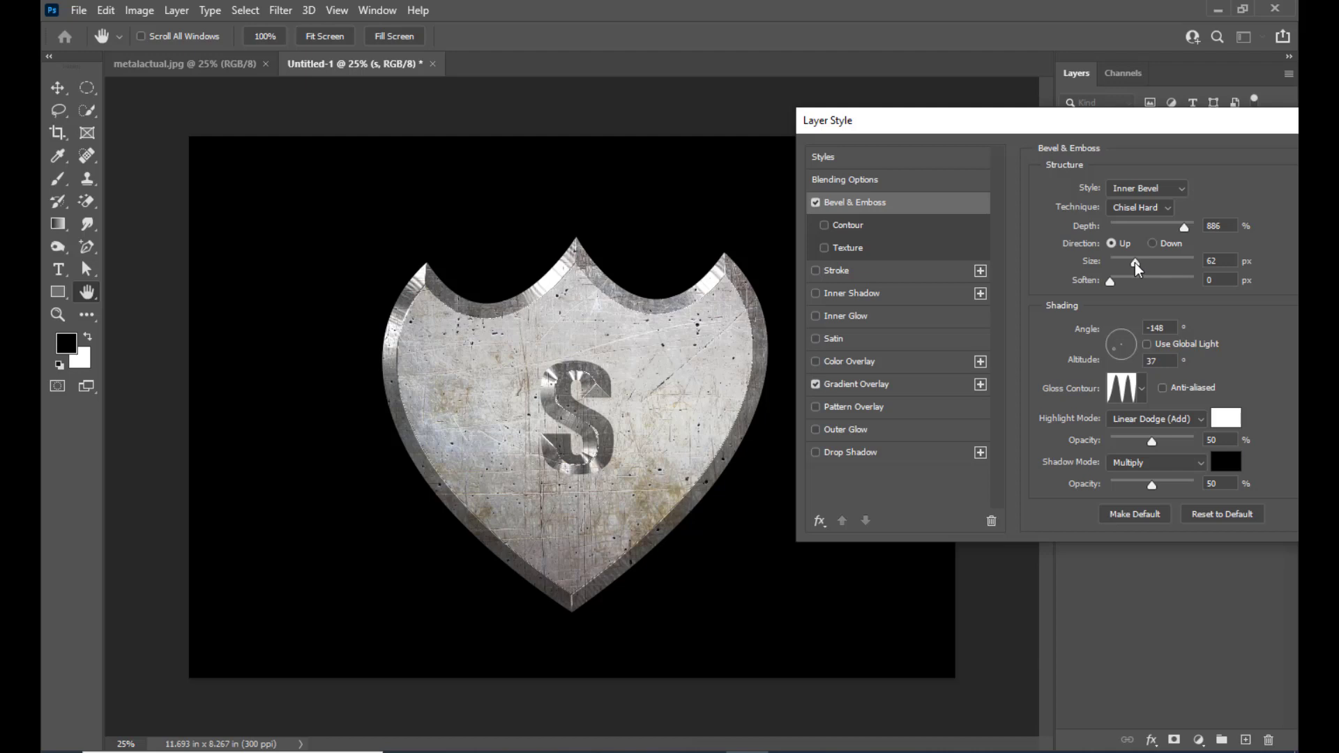
pyautogui.moveTo(1137, 269); pyautogui.dragTo(1121, 272)
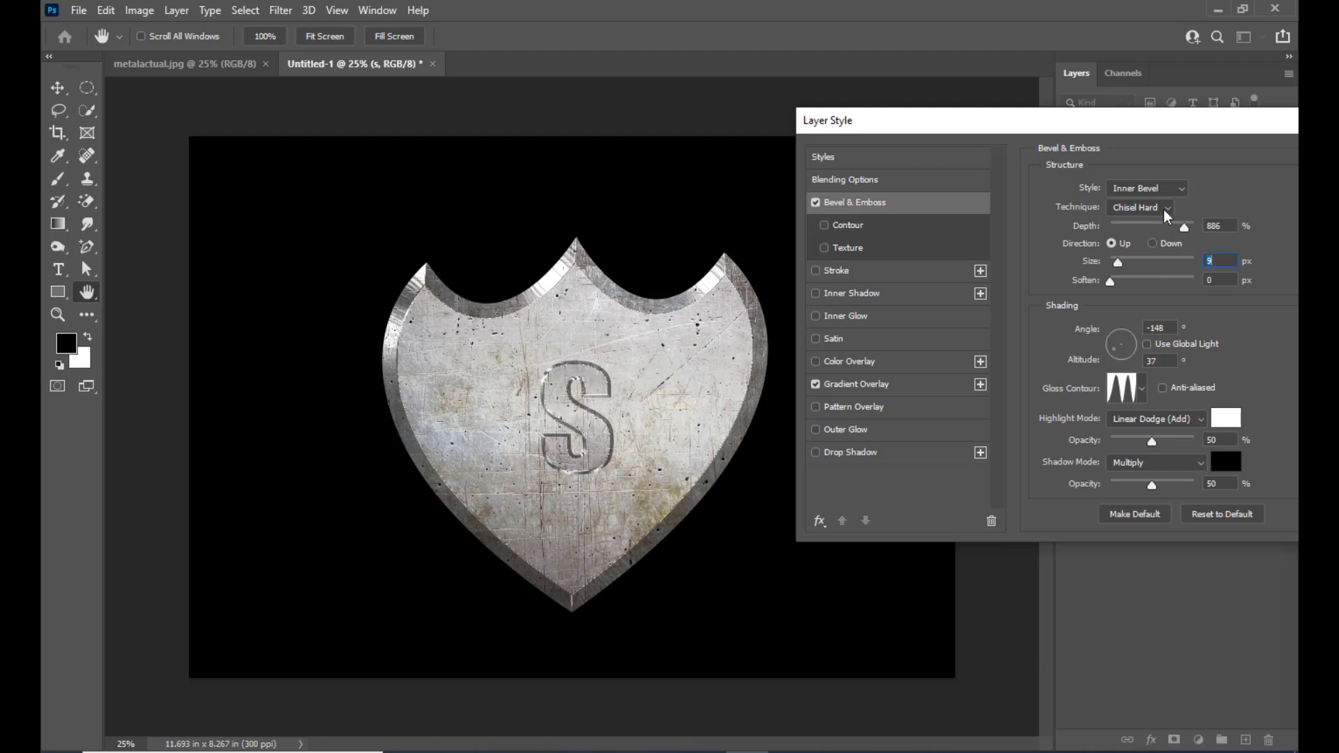
# - Change the letter's Bevel & Emboss style to Pillow Emboss with a size of 13 px and apply it
pyautogui.click(1136, 190)
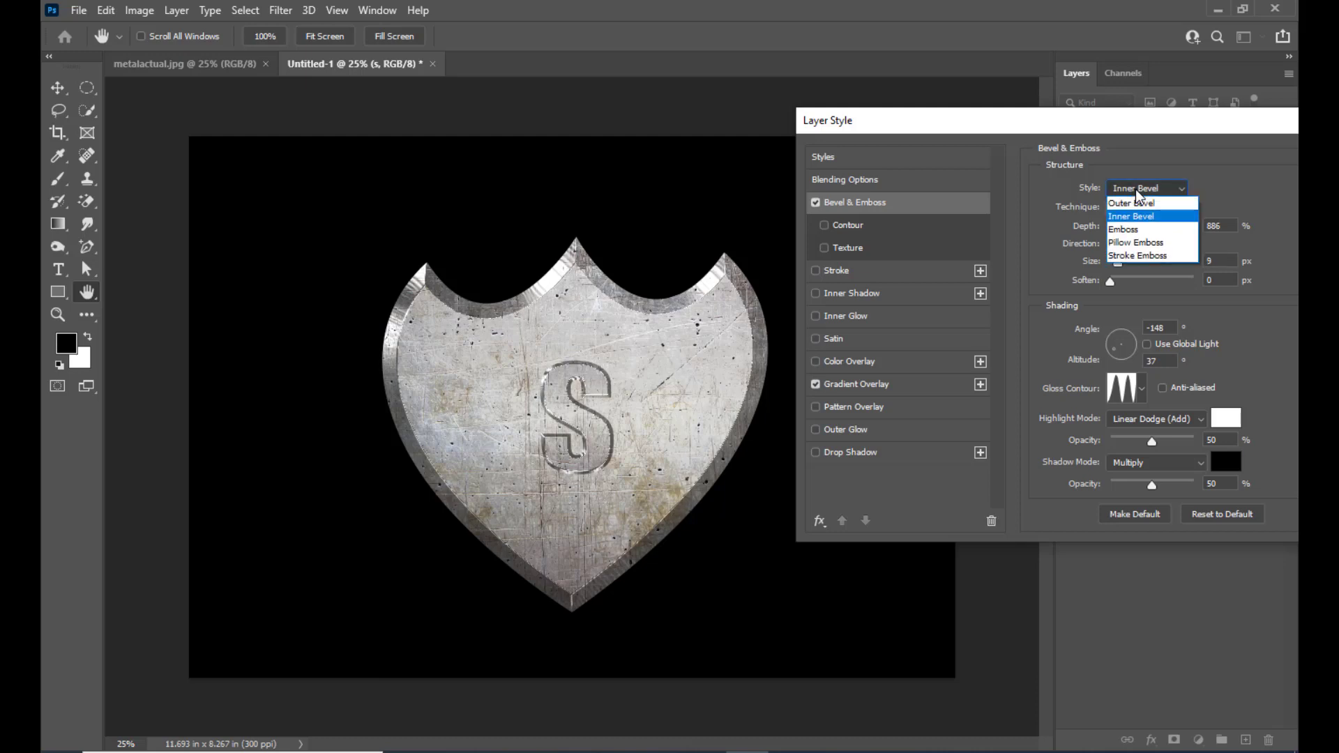
pyautogui.click(1144, 249)
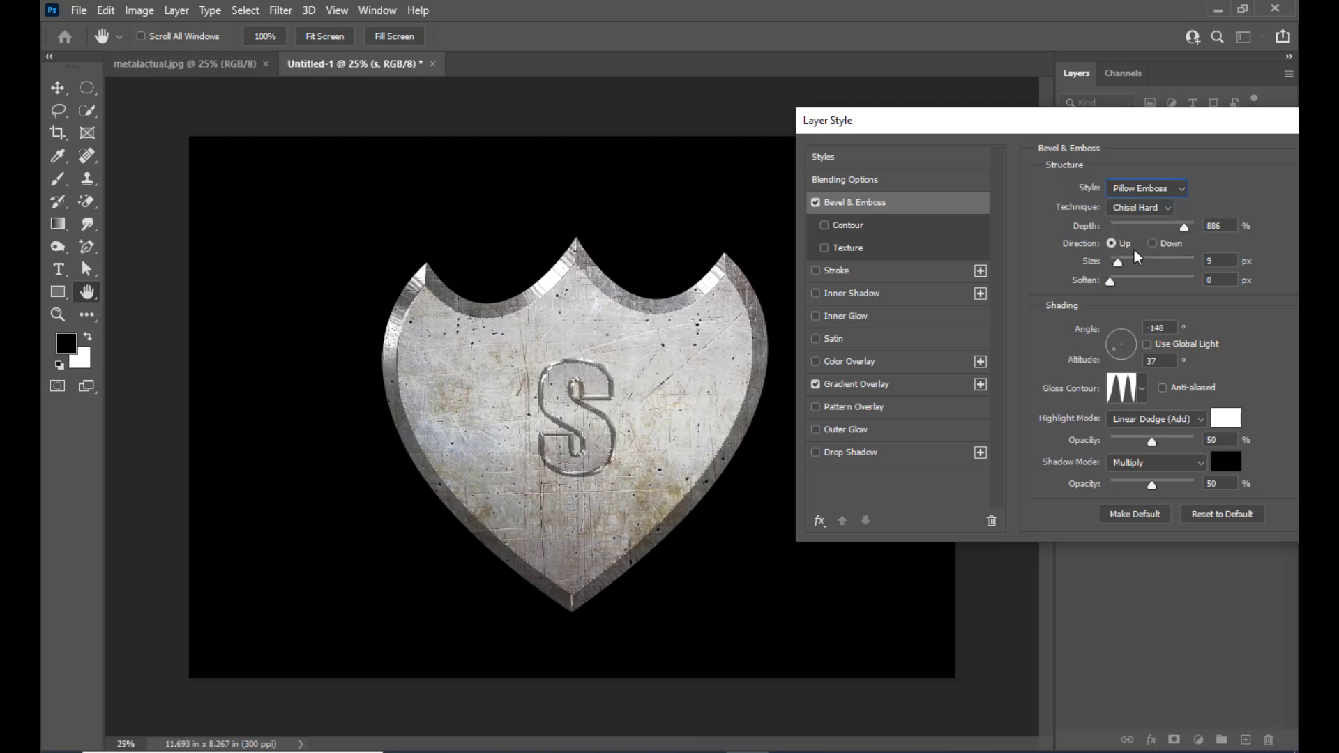
pyautogui.moveTo(1119, 265); pyautogui.dragTo(1122, 266)
pyautogui.moveTo(977, 127); pyautogui.dragTo(781, 157)
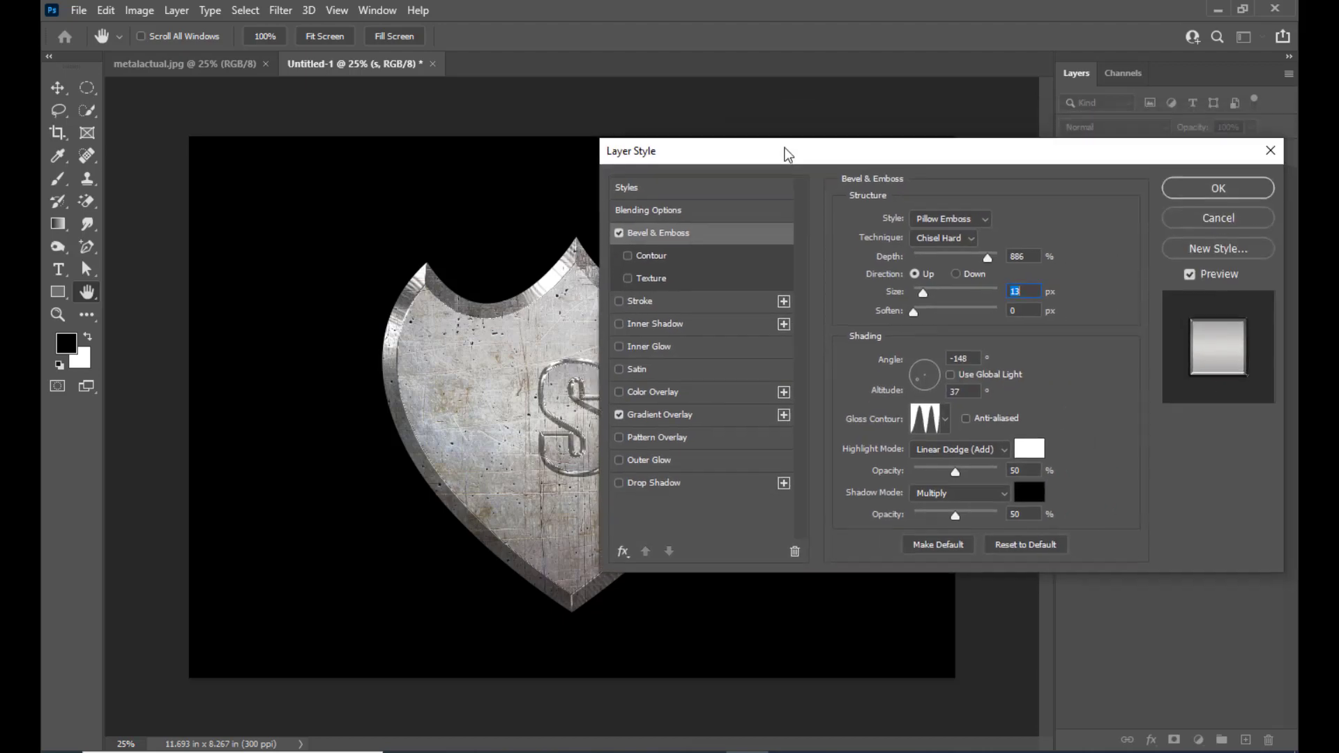
pyautogui.click(1207, 187)
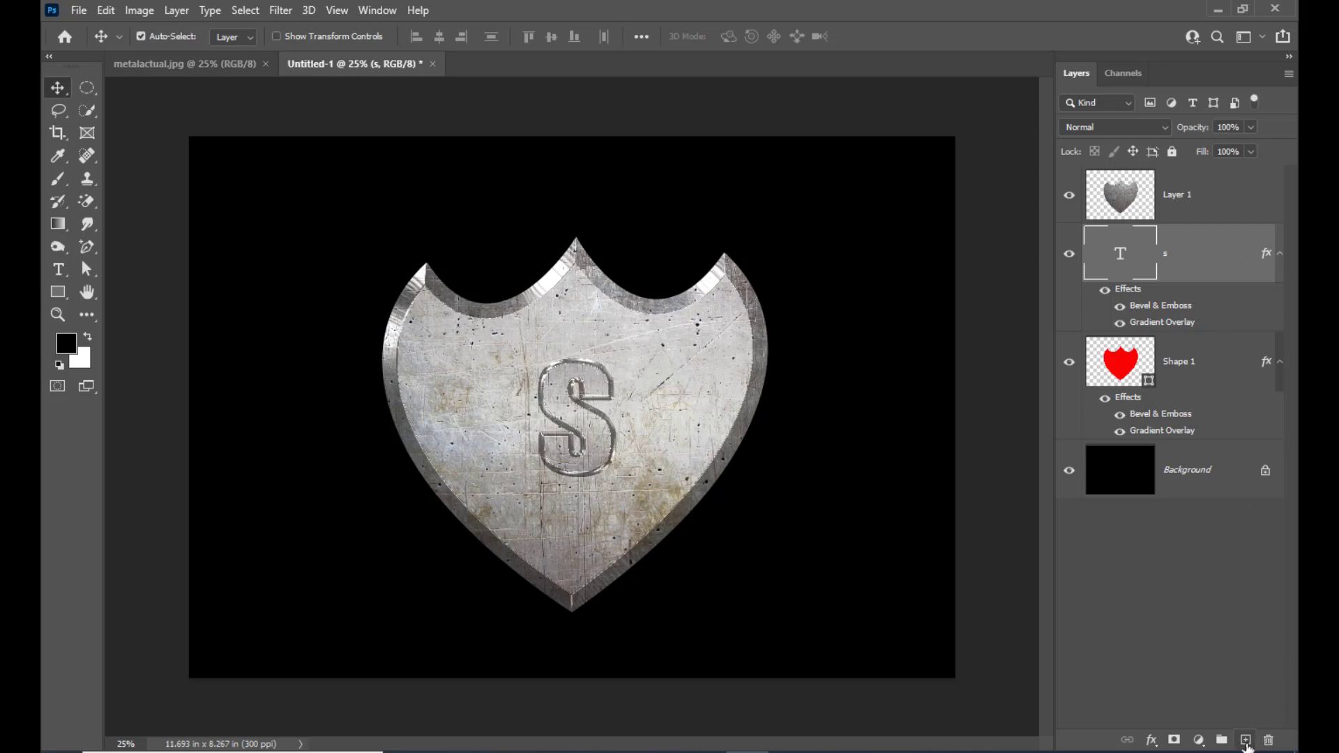
# - Create a new layer above the letter and make a circular marquee selection centred around the letter s
pyautogui.click(1246, 740)
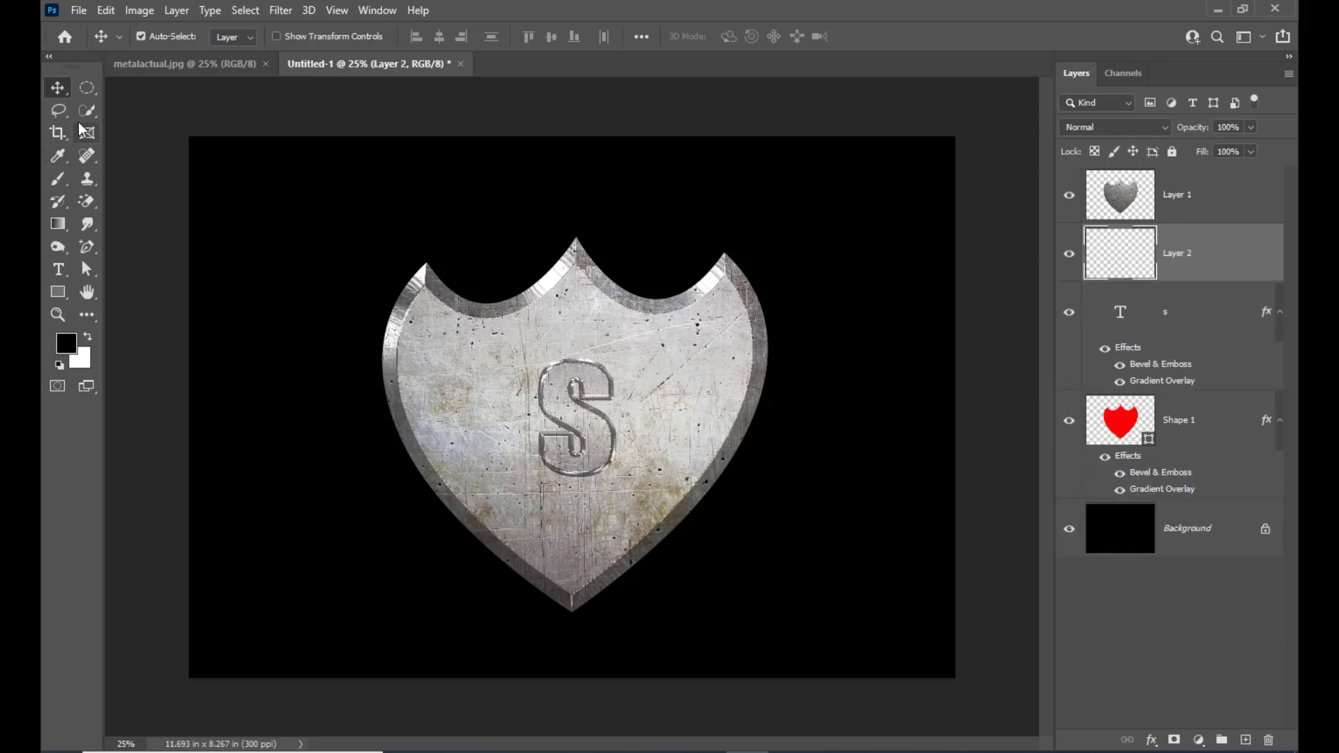
pyautogui.moveTo(87, 87); pyautogui.dragTo(138, 106)
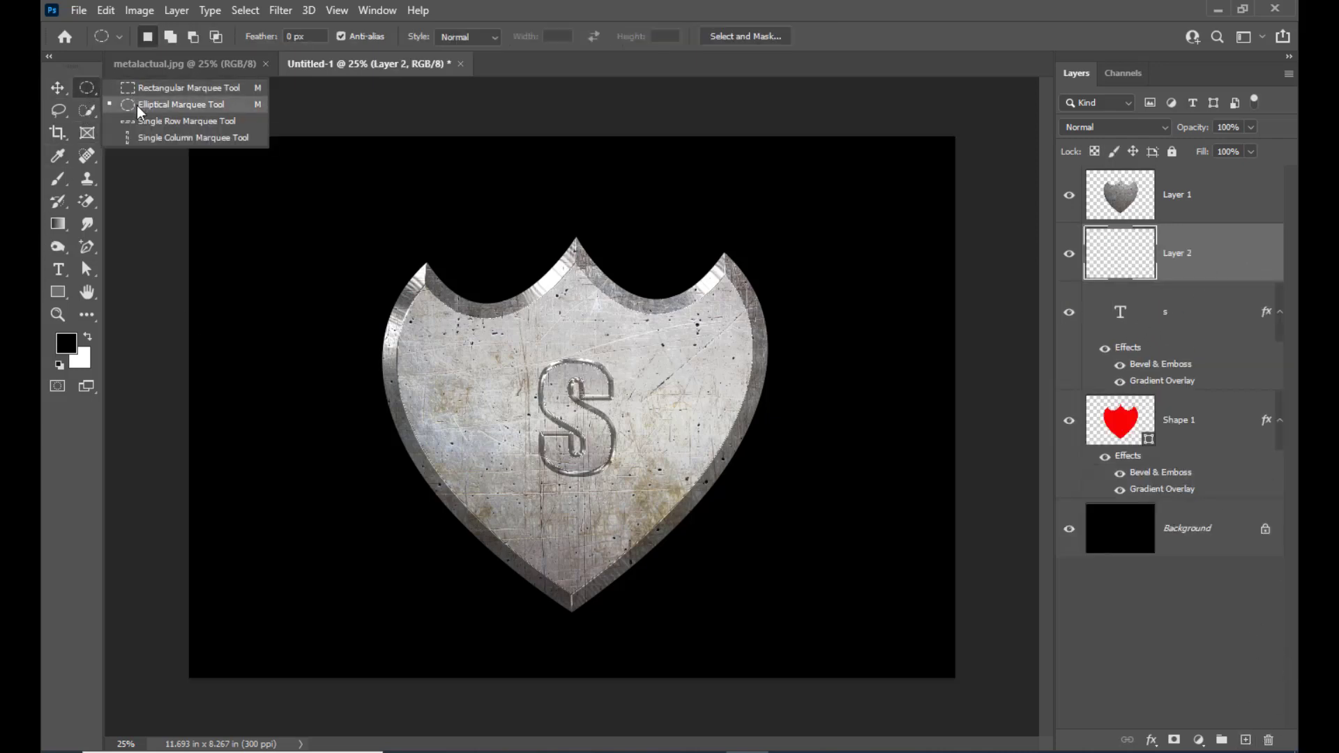
pyautogui.click(201, 109)
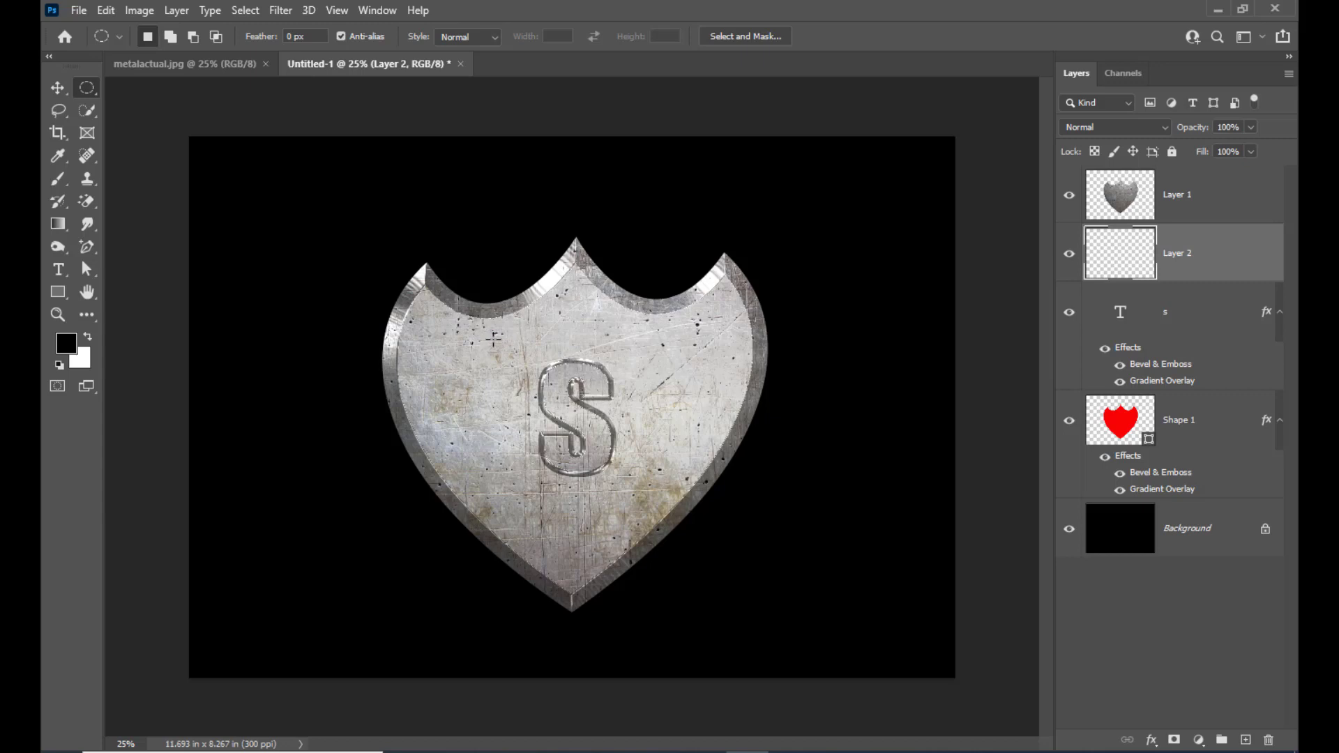
pyautogui.moveTo(493, 338); pyautogui.dragTo(624, 479)
# - Stroke the circular selection with a 16 px black line located at Center, and clear the selection
pyautogui.click(103, 11)
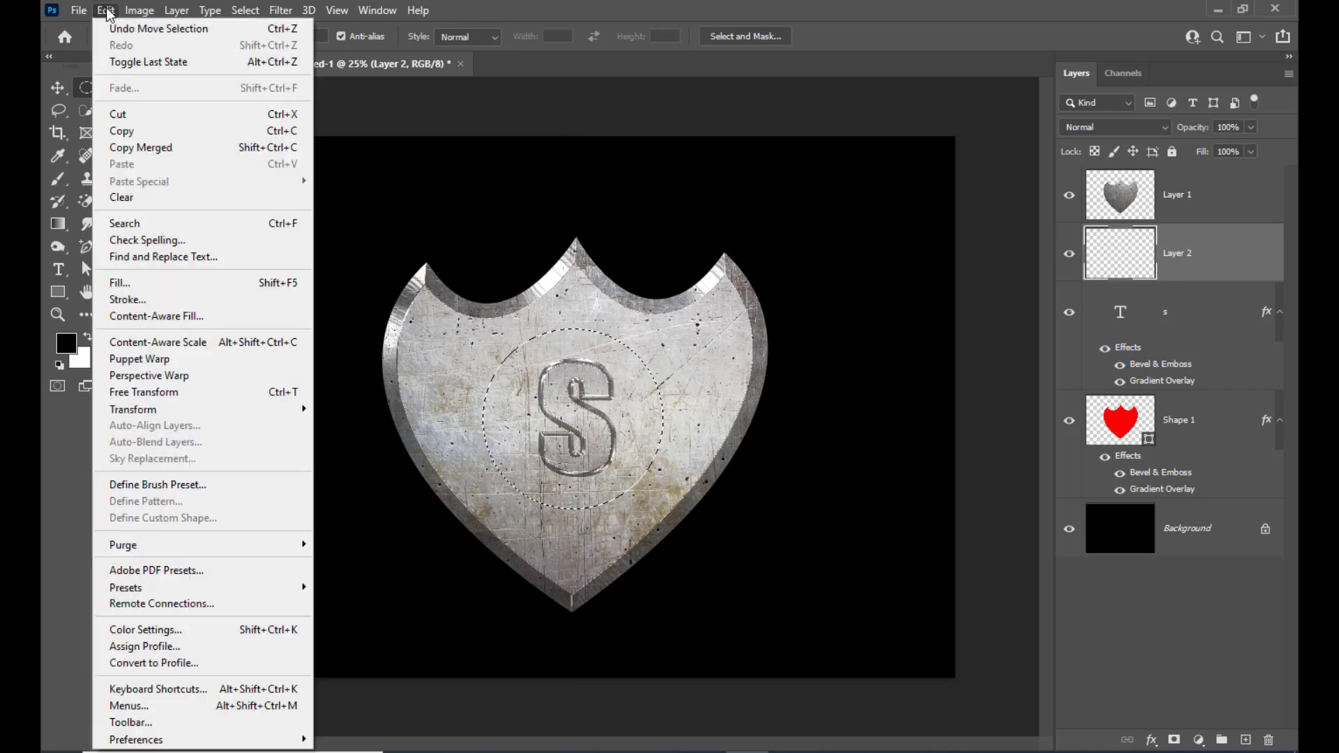
pyautogui.click(148, 301)
pyautogui.moveTo(796, 103)
pyautogui.mouseDown()
pyautogui.moveTo(848, 102)
pyautogui.moveTo(886, 127)
pyautogui.moveTo(901, 118)
pyautogui.mouseUp()
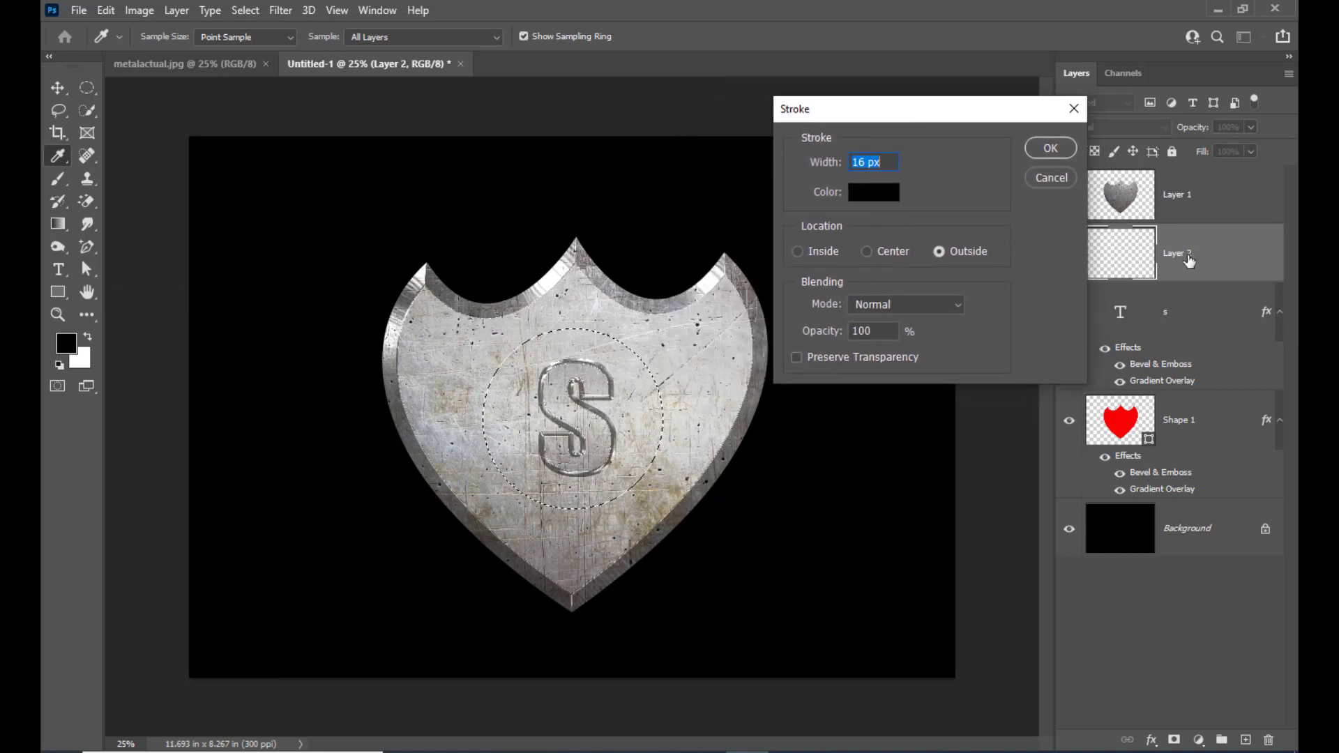
pyautogui.moveTo(865, 114); pyautogui.dragTo(868, 120)
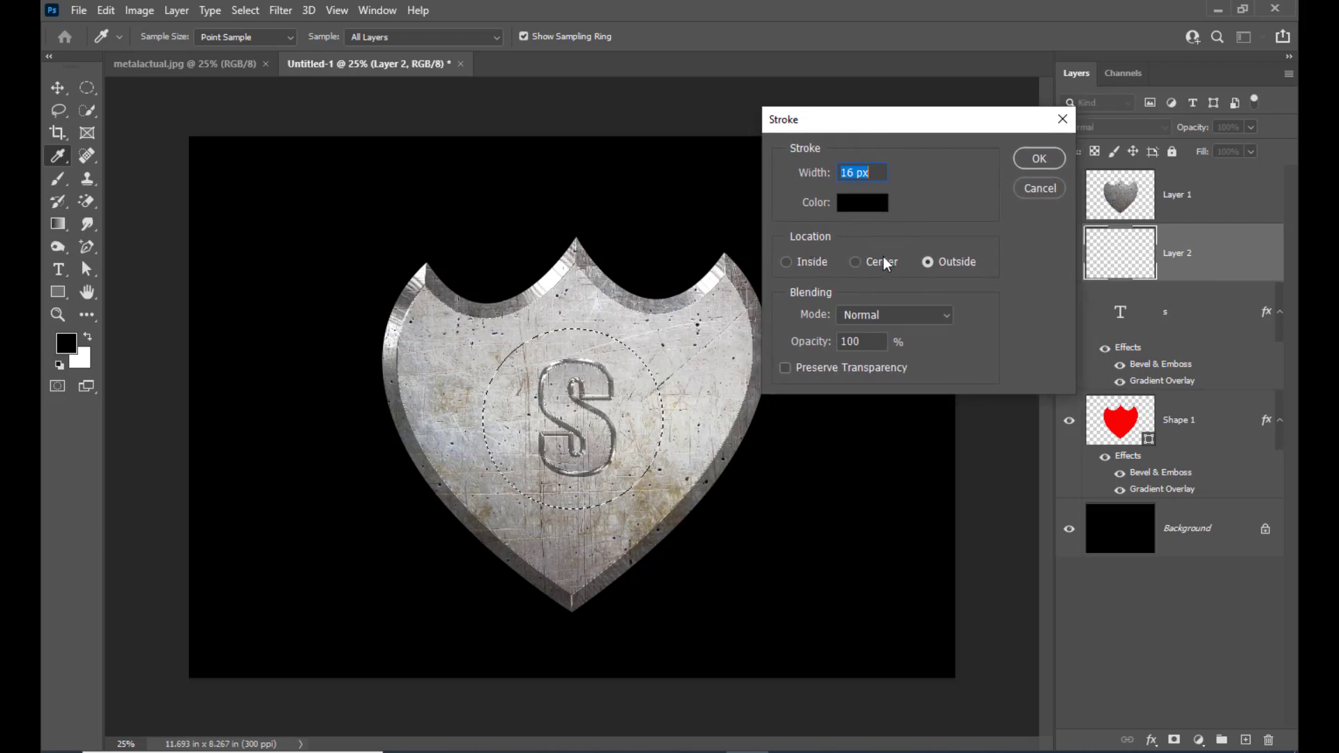
pyautogui.click(860, 265)
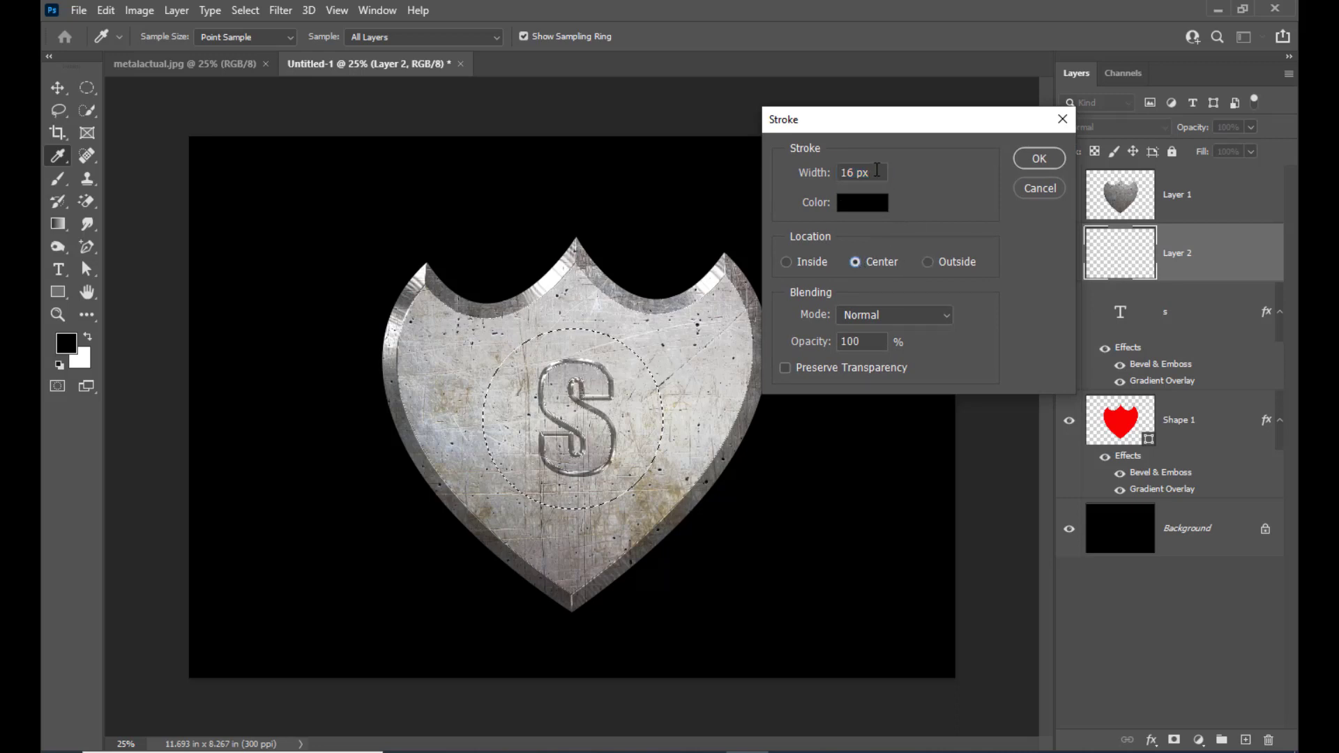
pyautogui.doubleClick(877, 171)
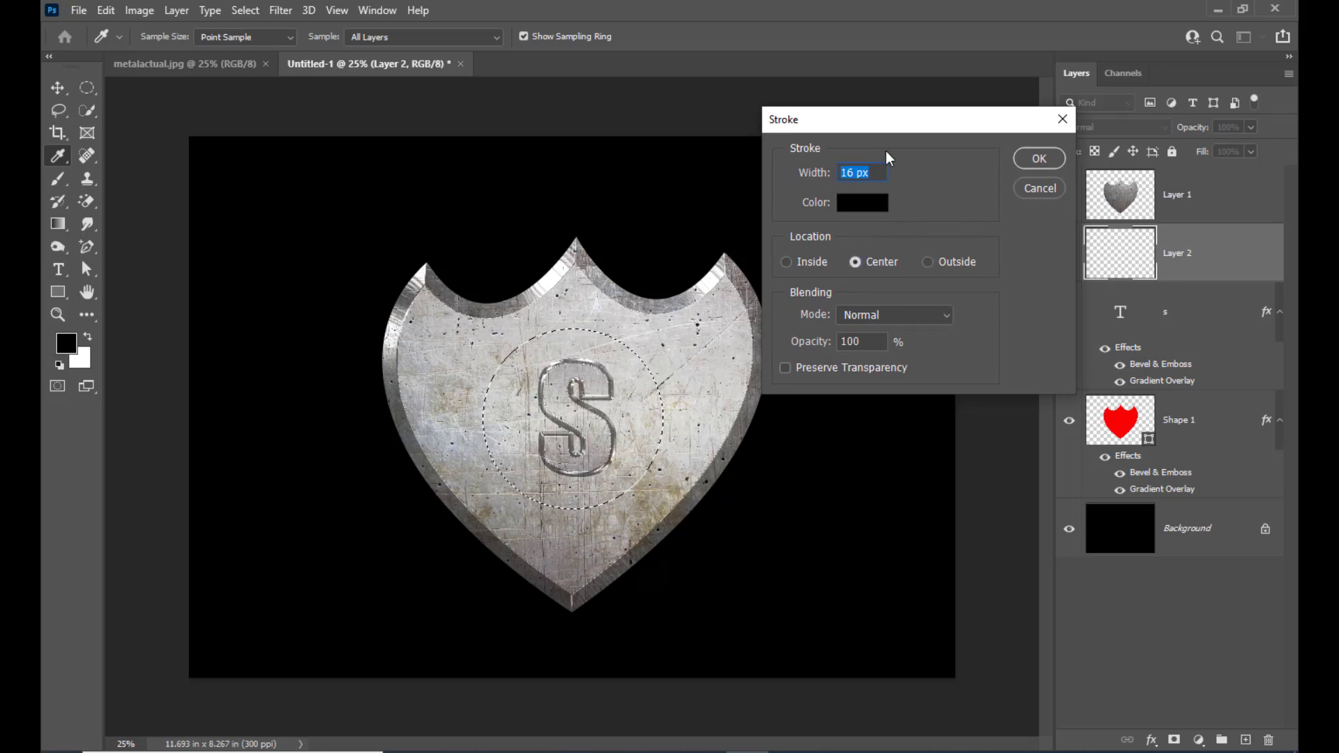
pyautogui.moveTo(885, 128); pyautogui.dragTo(853, 135)
pyautogui.click(1009, 168)
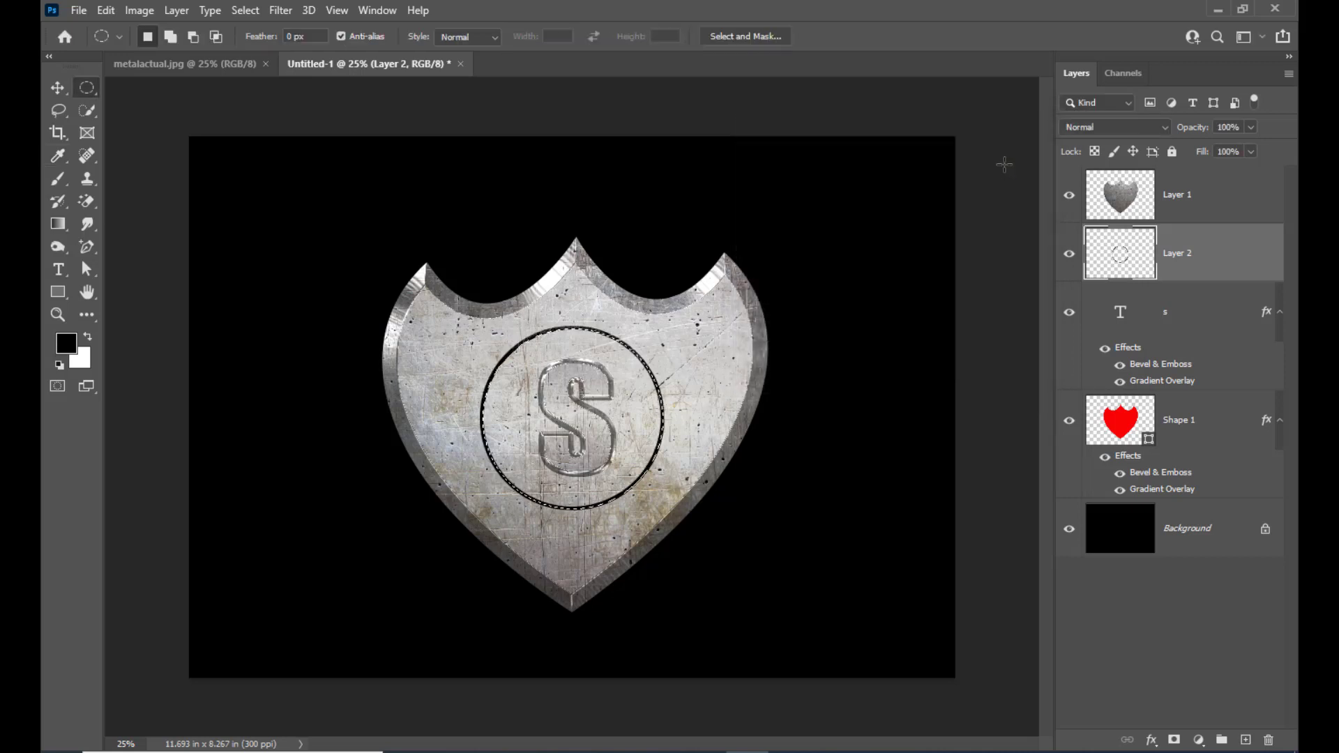
pyautogui.hotkey('ctrl', 'd')
# - Copy the letter s layer's effects onto the ring on Layer 2 and select the ring's layer
pyautogui.click(1236, 324)
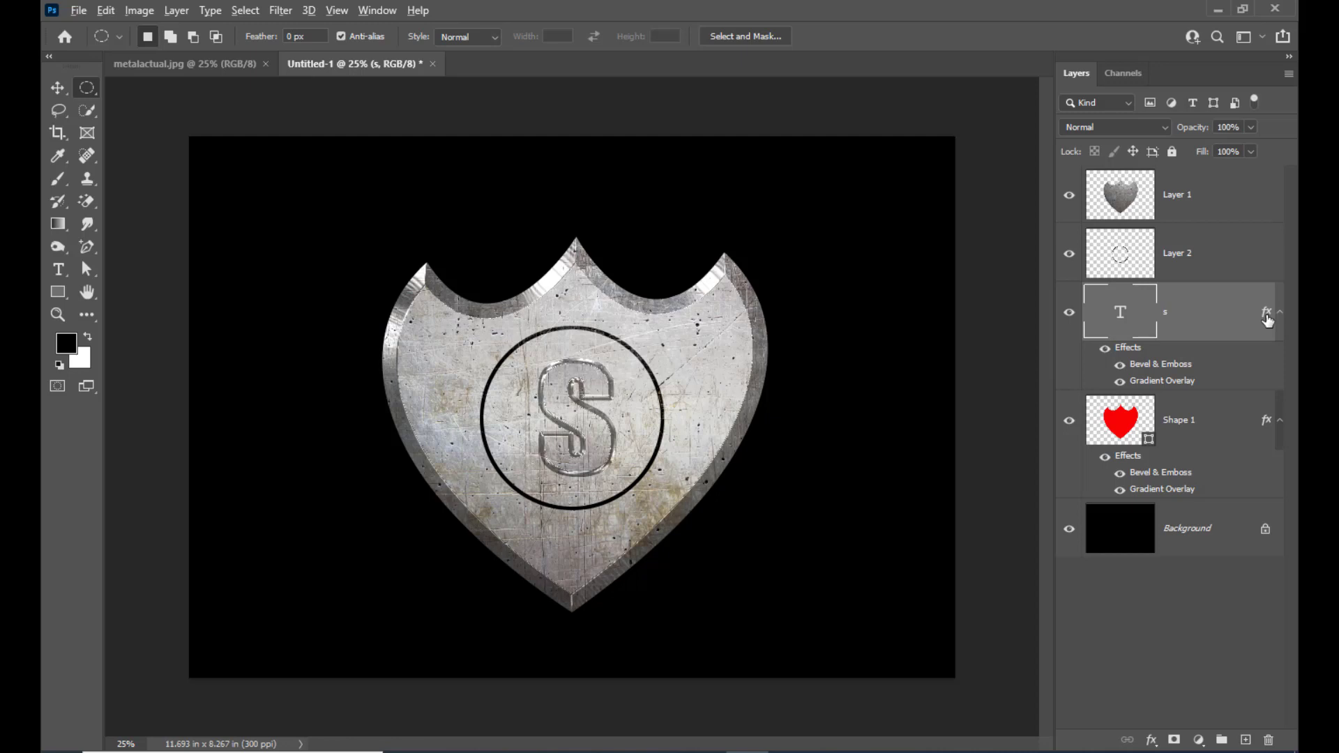
pyautogui.moveTo(1268, 320); pyautogui.dragTo(1261, 263)
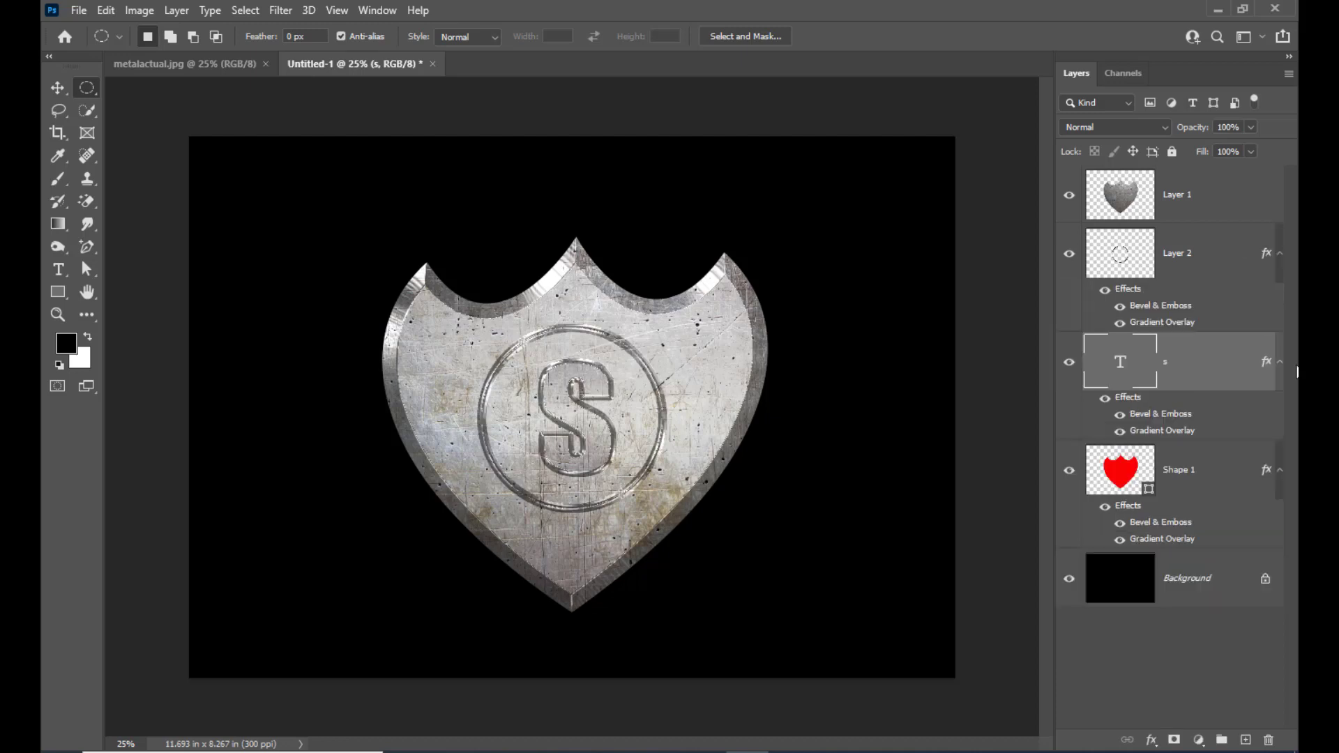
pyautogui.click(1216, 256)
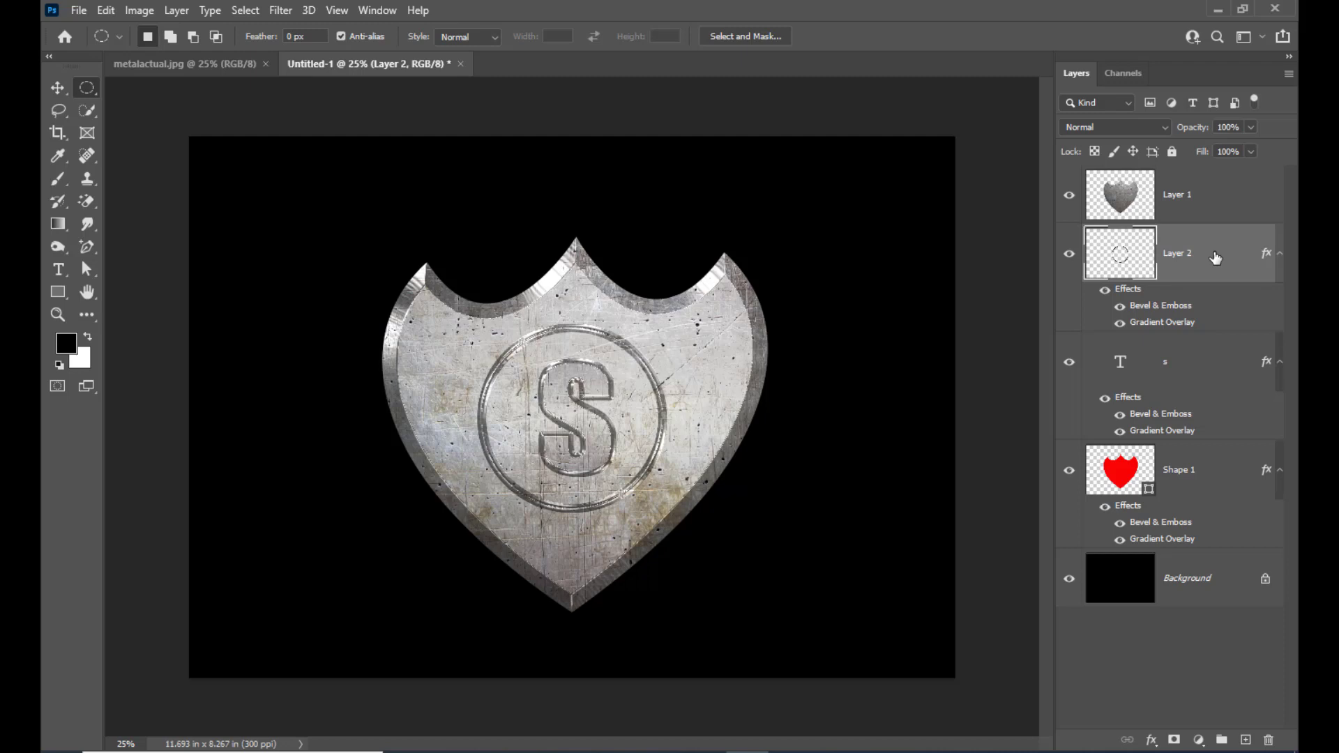
# - Change the ring's Bevel & Emboss on Layer 2 to Inner Bevel with a size of 6 px and apply it
pyautogui.doubleClick(1221, 258)
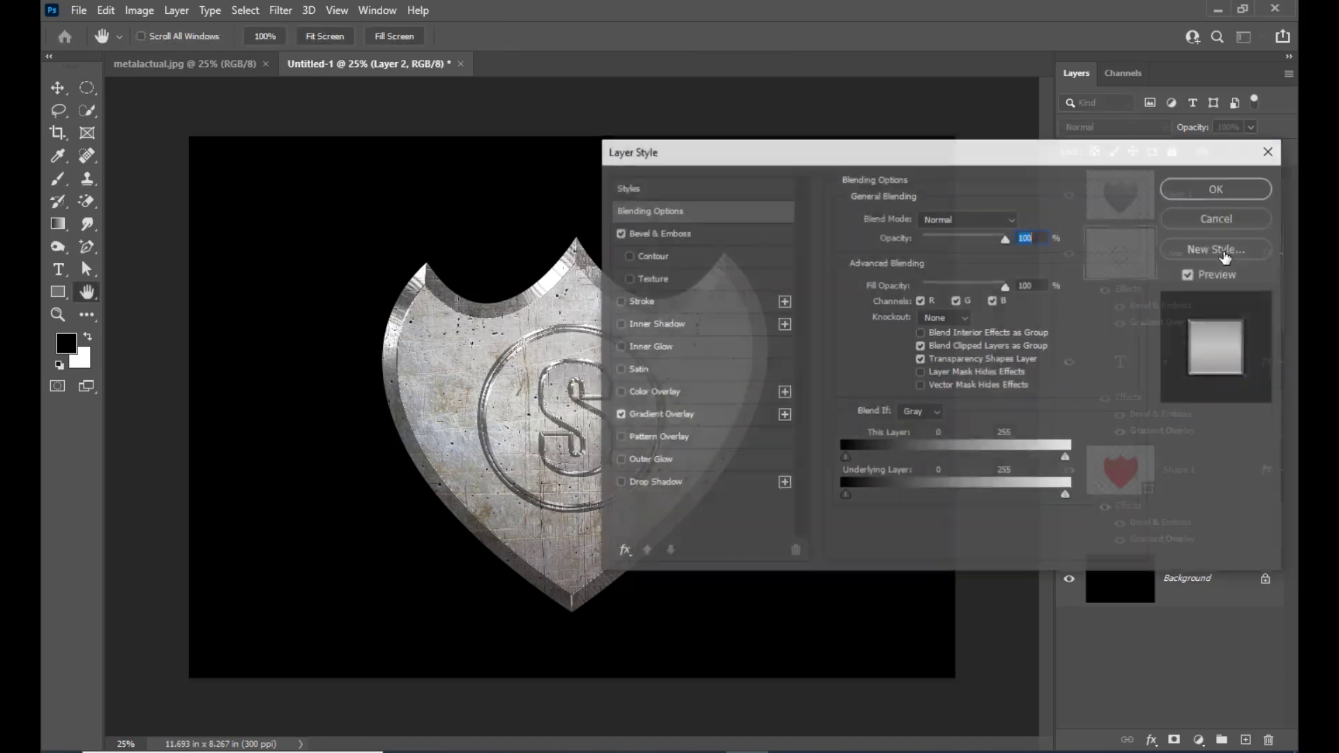
pyautogui.moveTo(703, 148); pyautogui.dragTo(860, 121)
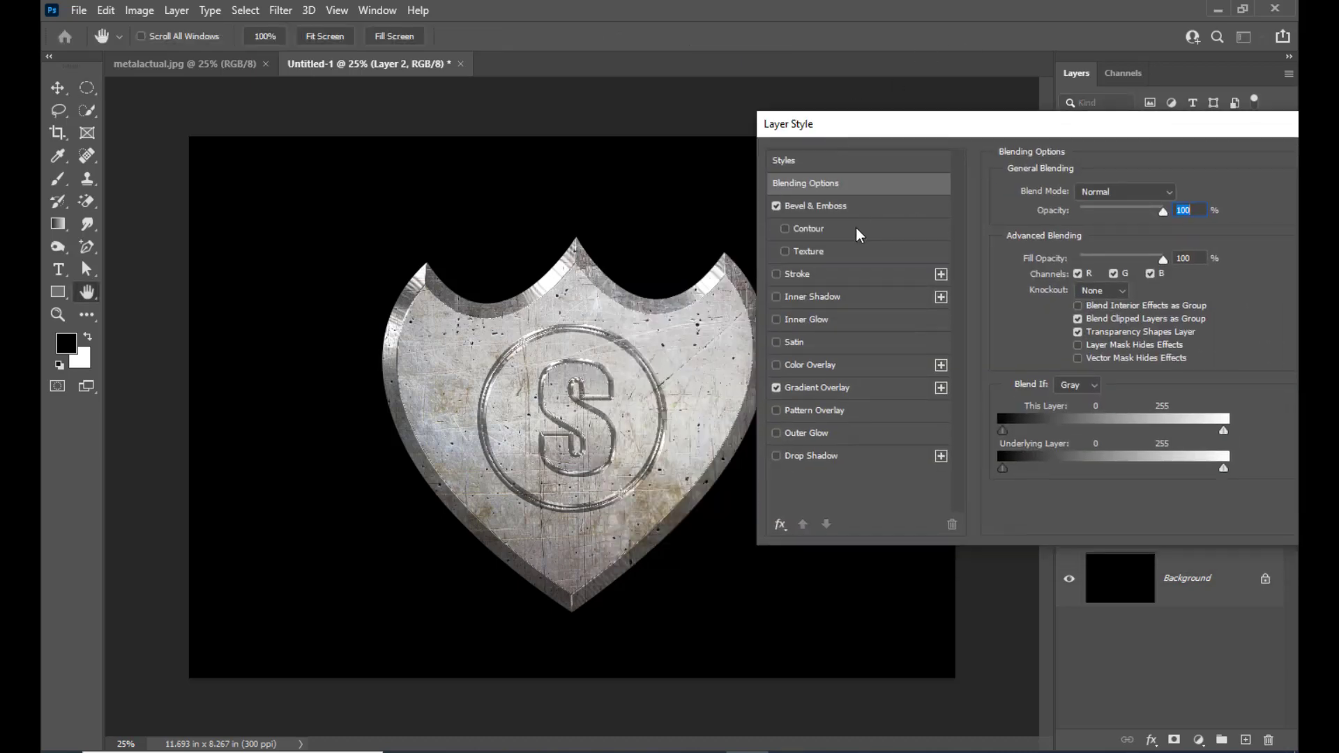
pyautogui.click(848, 210)
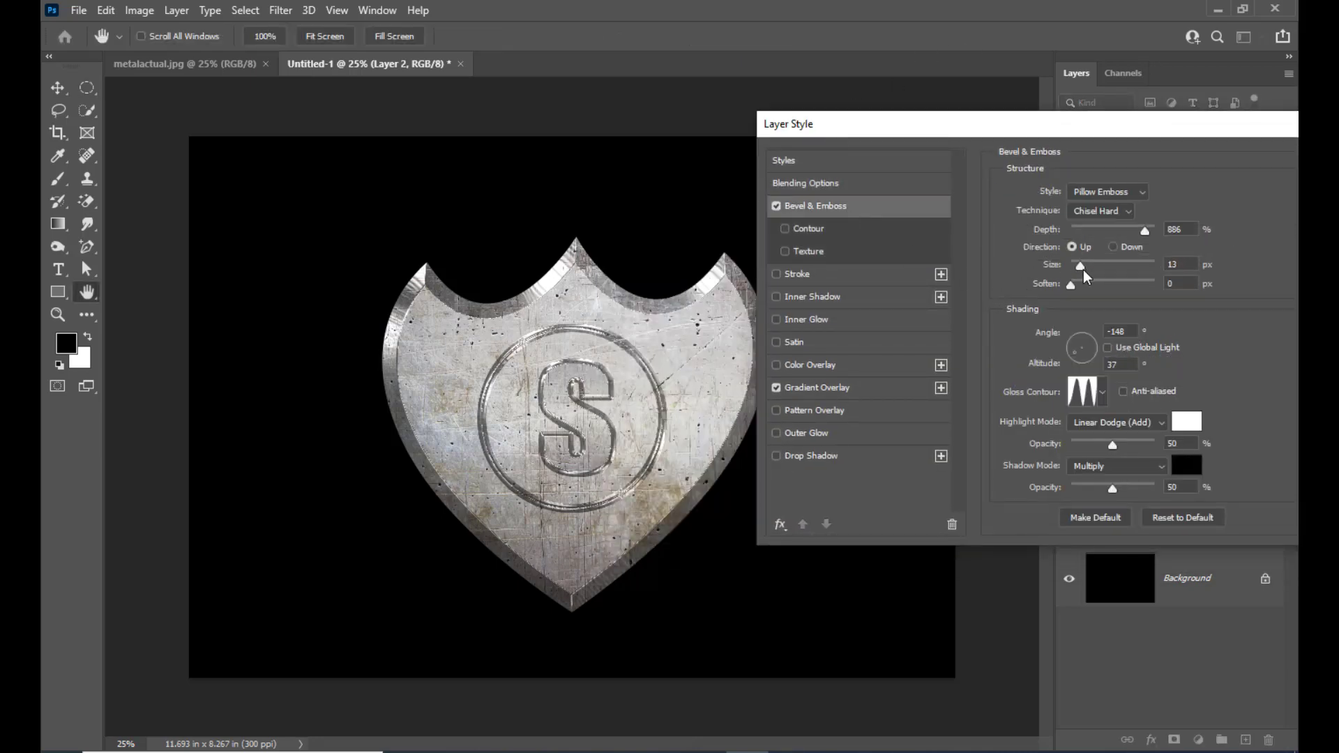
pyautogui.moveTo(1083, 268); pyautogui.dragTo(1077, 270)
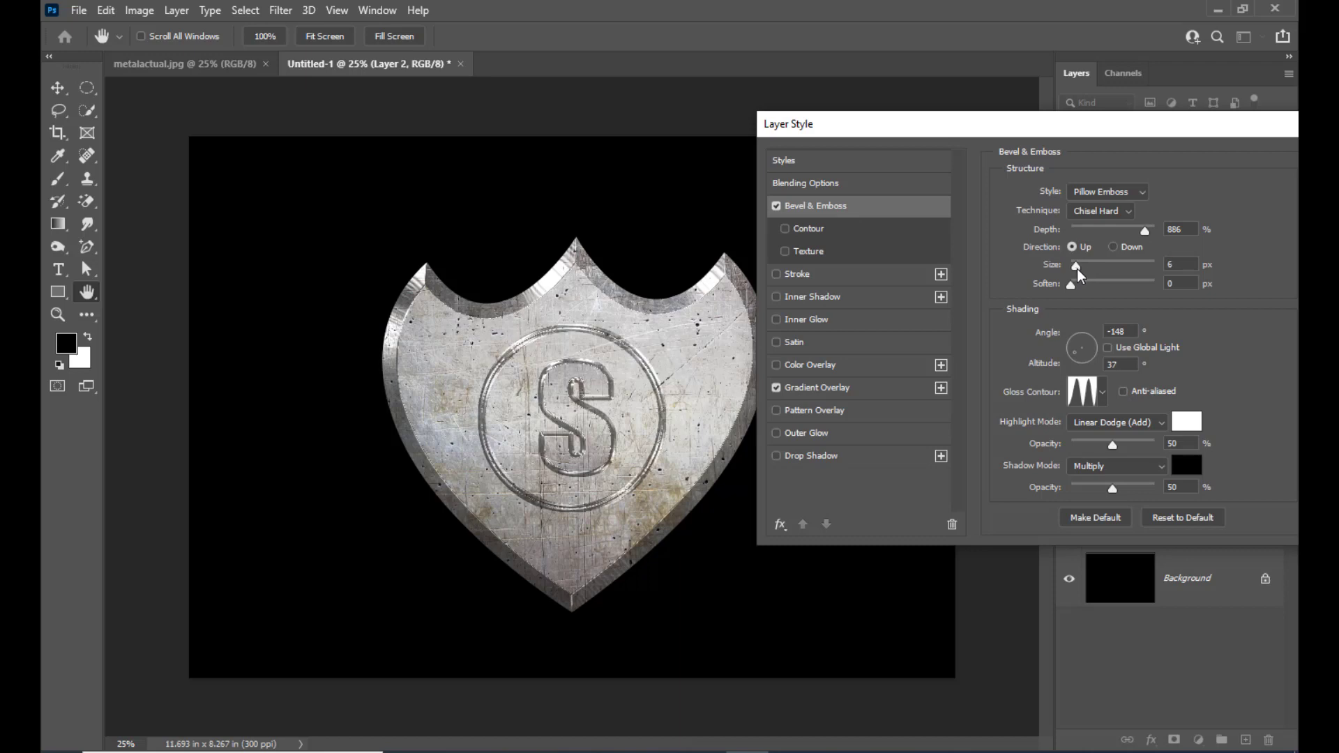
pyautogui.click(1106, 193)
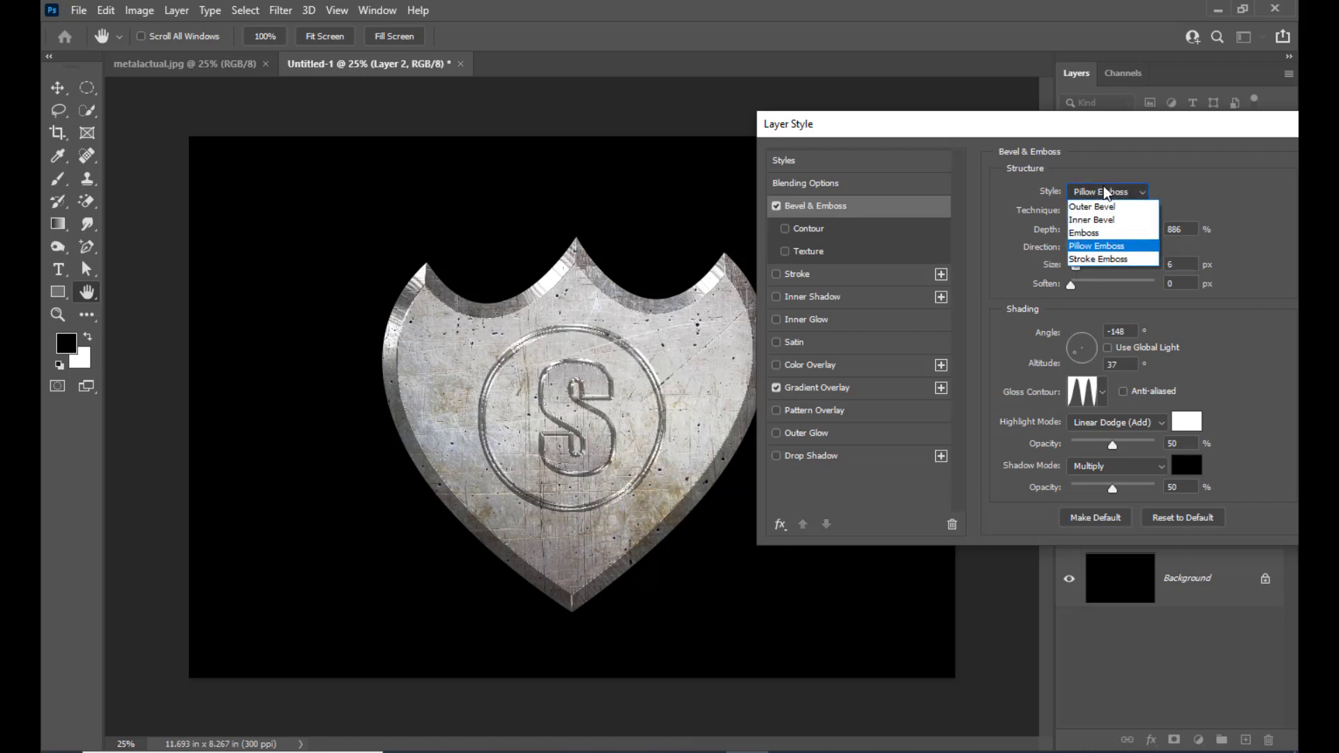
pyautogui.click(1109, 220)
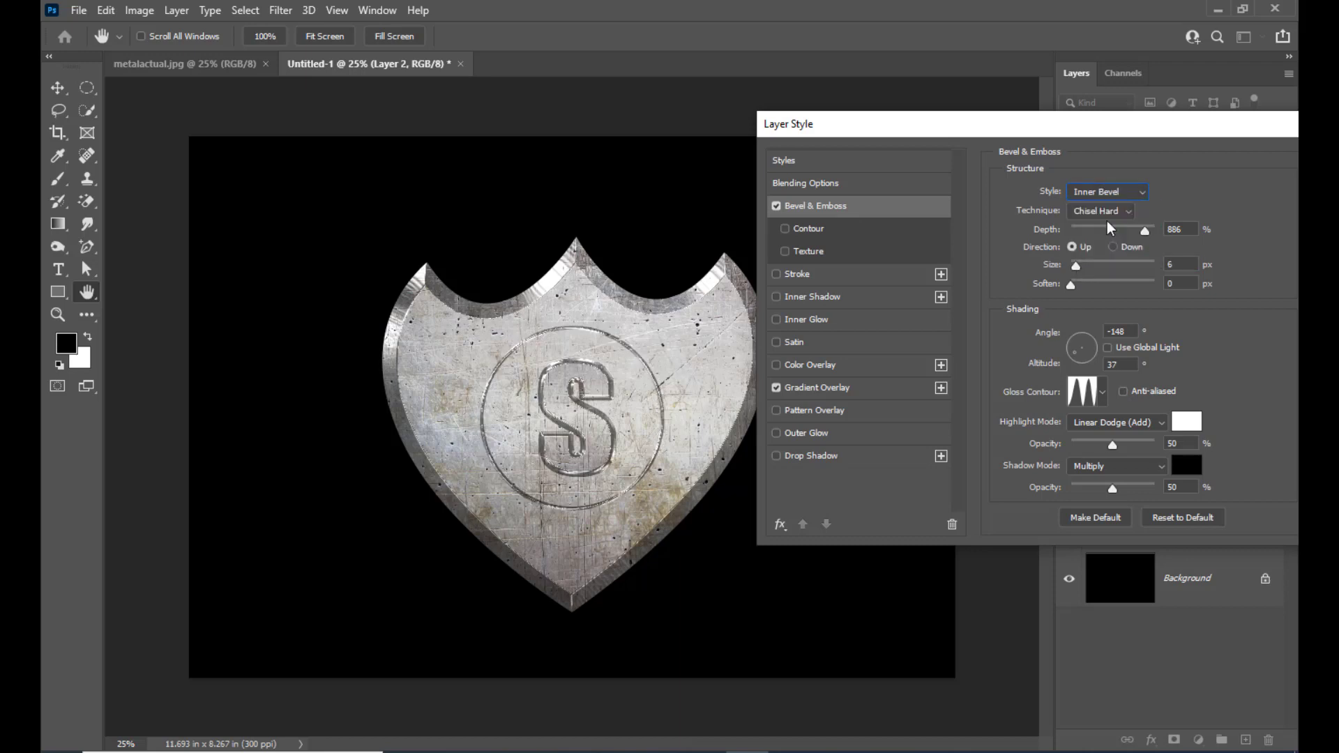
pyautogui.moveTo(927, 132); pyautogui.dragTo(833, 166)
pyautogui.click(1238, 197)
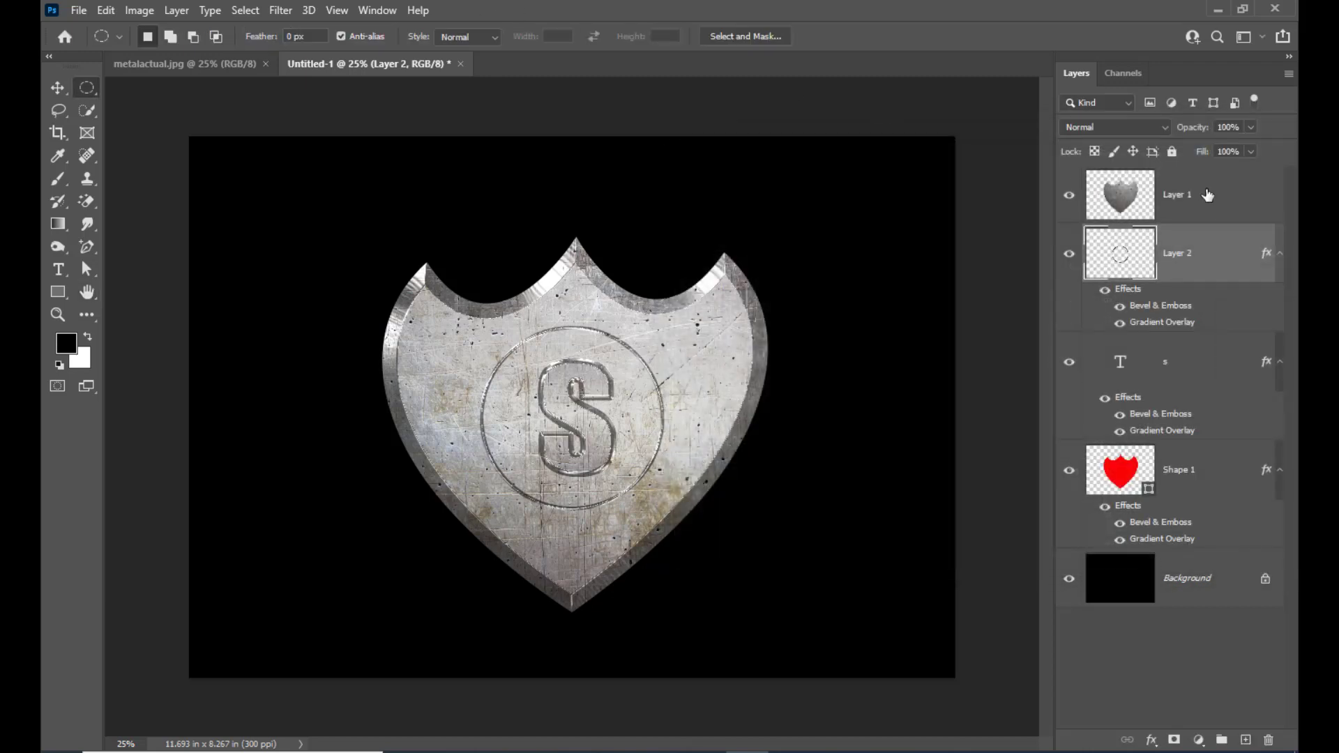
# - Add a Curves adjustment layer above Layer 1 and pull the middle of the RGB curve slightly down to darken the image
pyautogui.click(1207, 195)
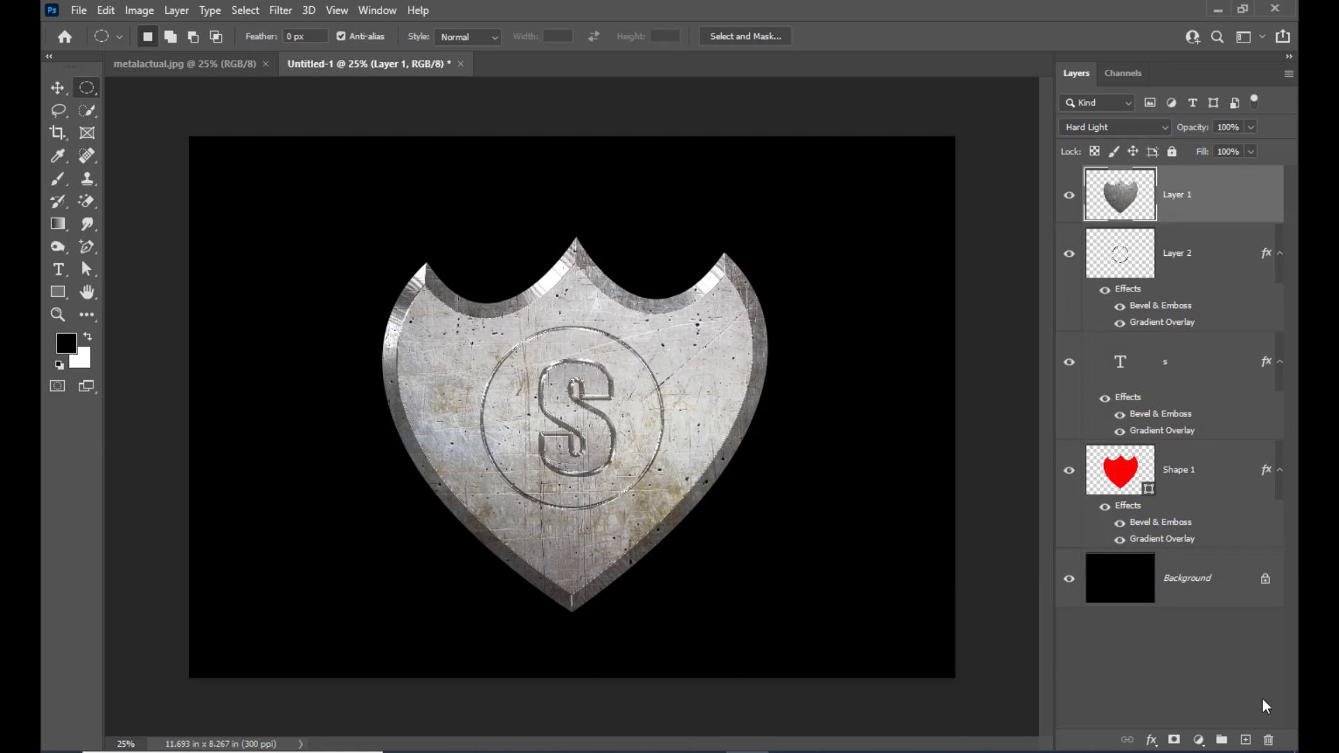
pyautogui.click(1198, 742)
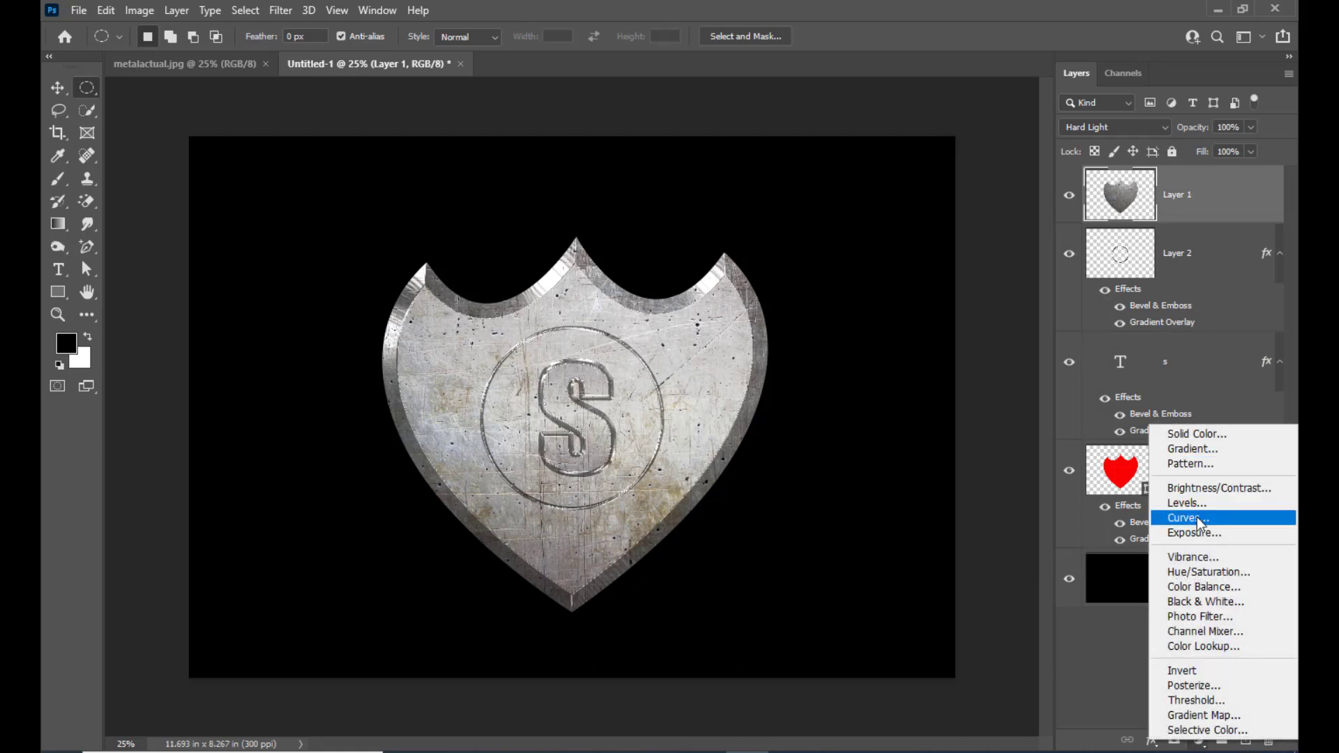
pyautogui.click(1201, 522)
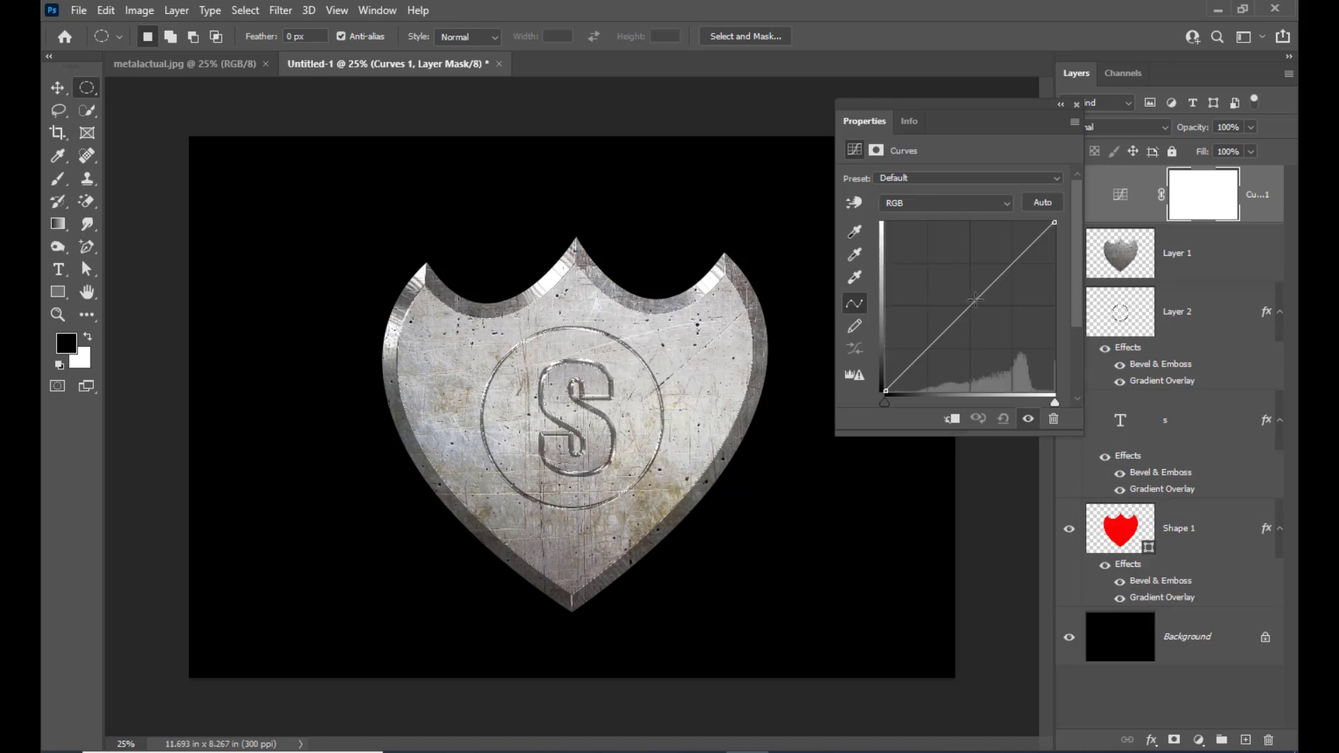
pyautogui.moveTo(976, 300); pyautogui.dragTo(987, 319)
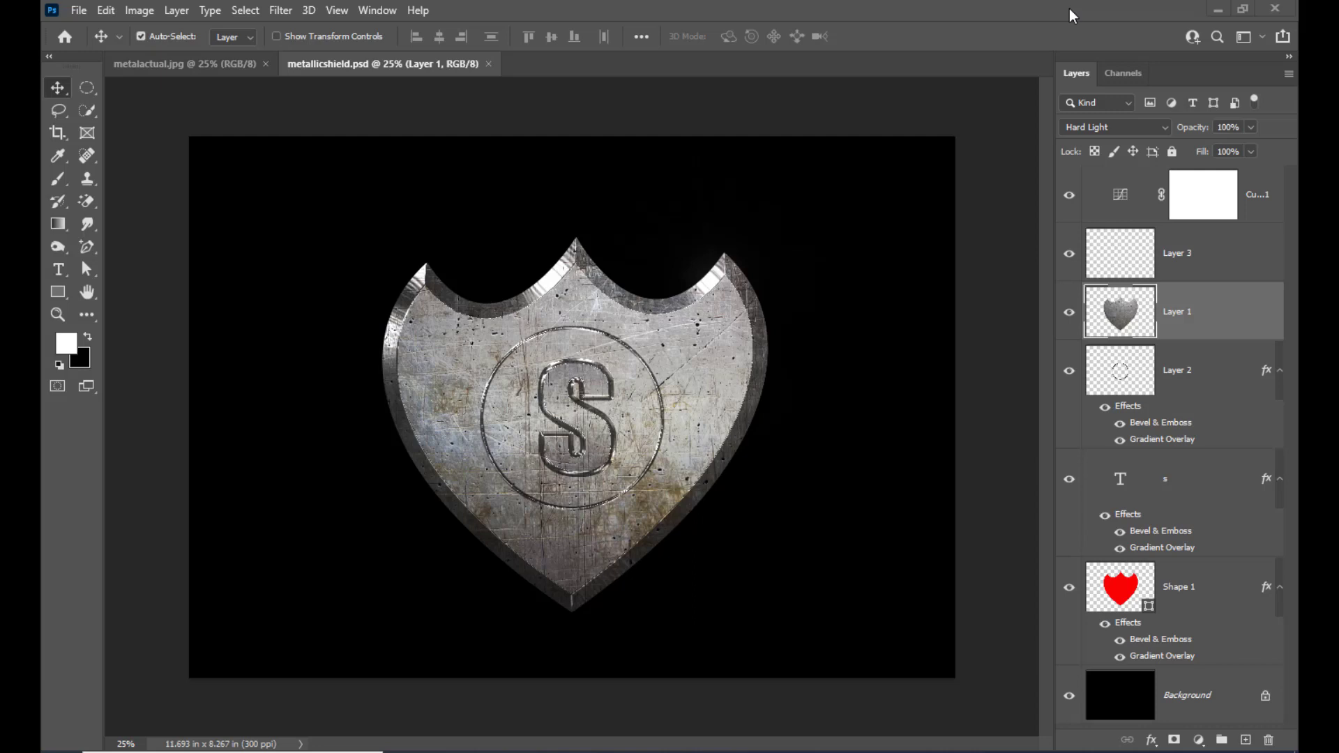
# - Choose the Brush tool with the Flare 63 preset from the Free Lens Flares Photoshop Brushes 5 2 set
pyautogui.click(60, 180)
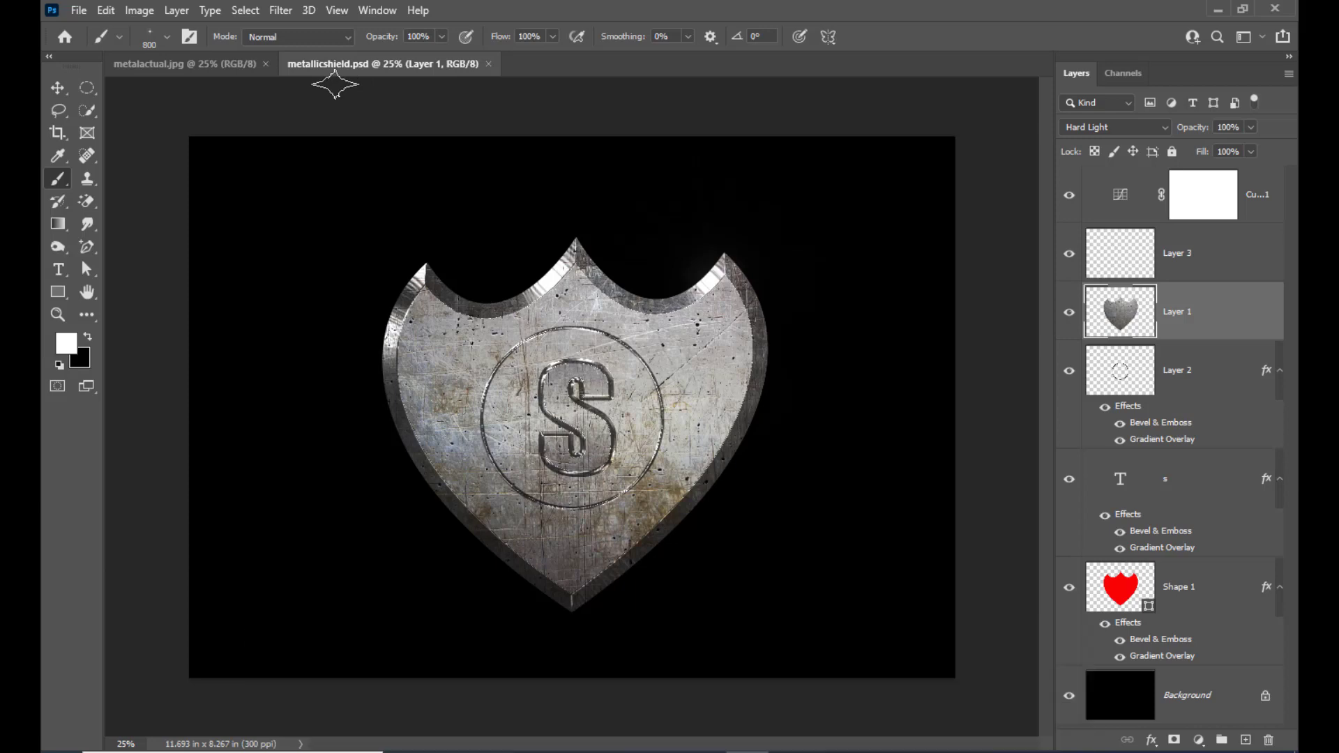
pyautogui.click(167, 36)
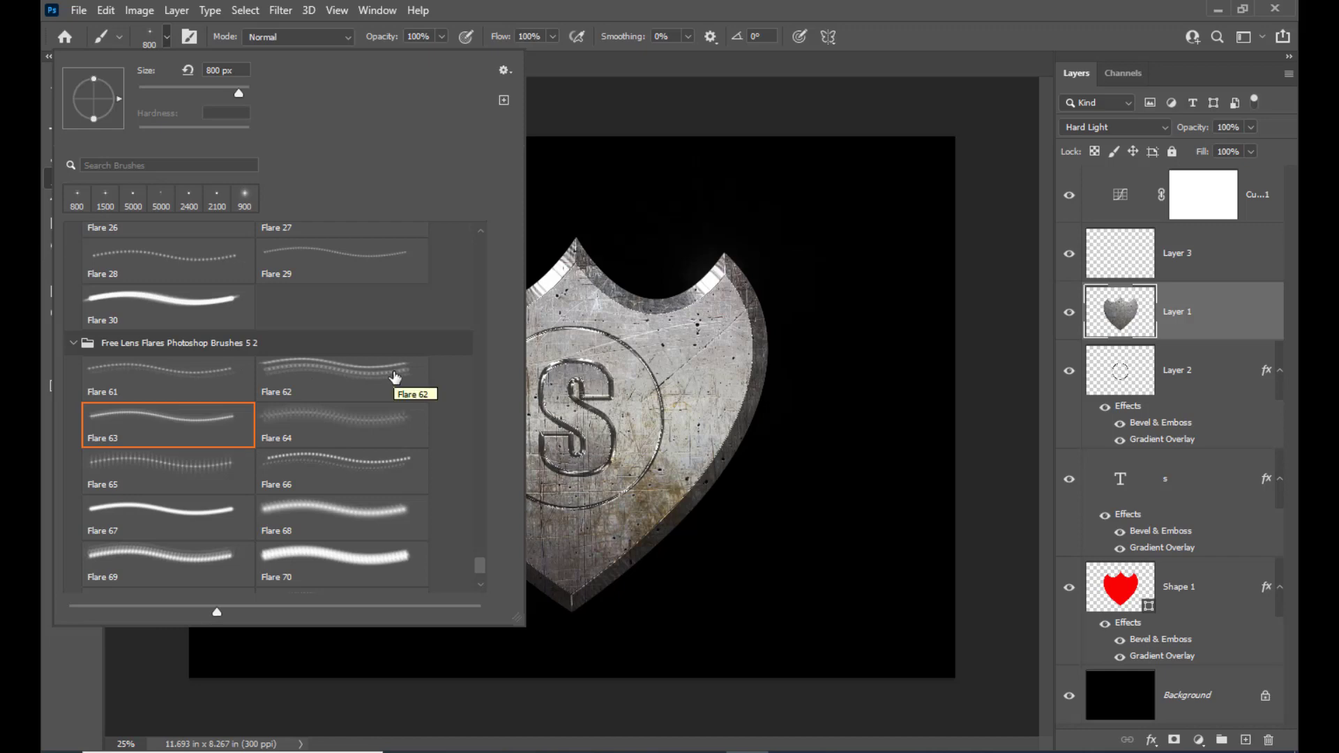
pyautogui.click(181, 424)
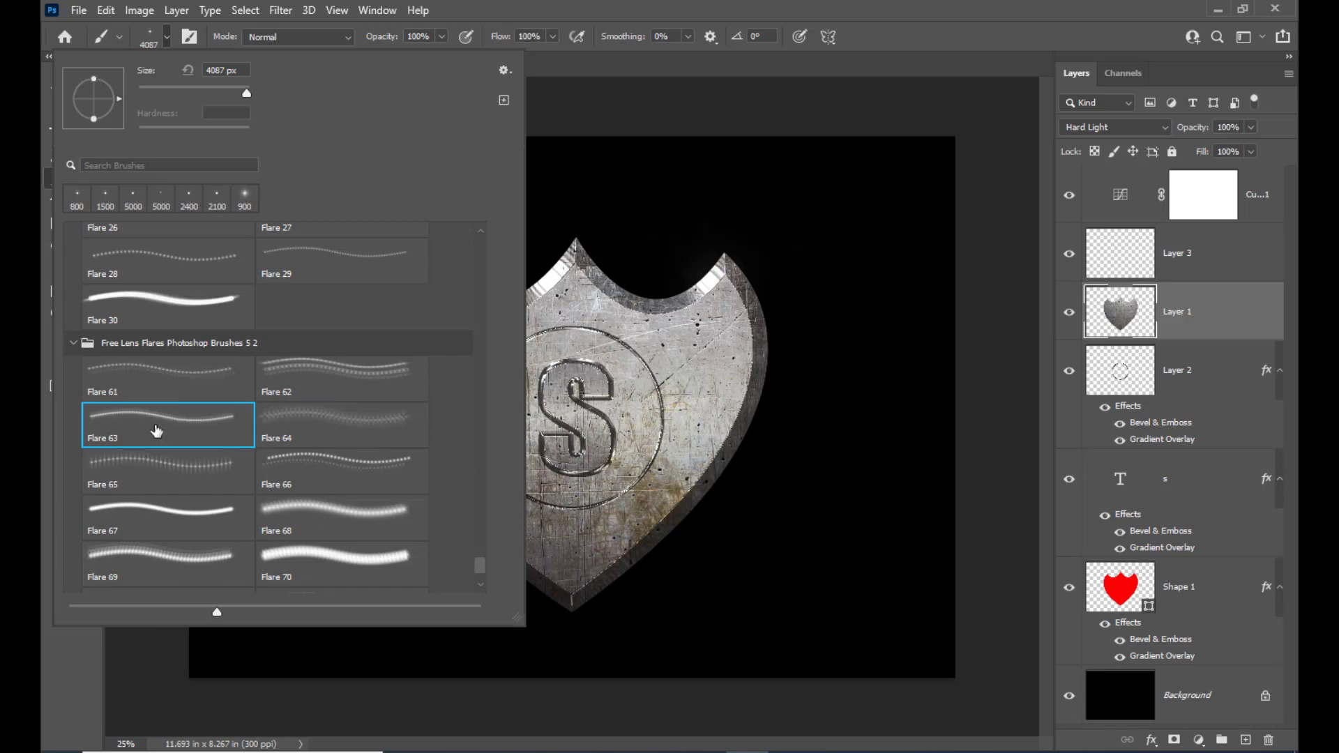
pyautogui.click(818, 7)
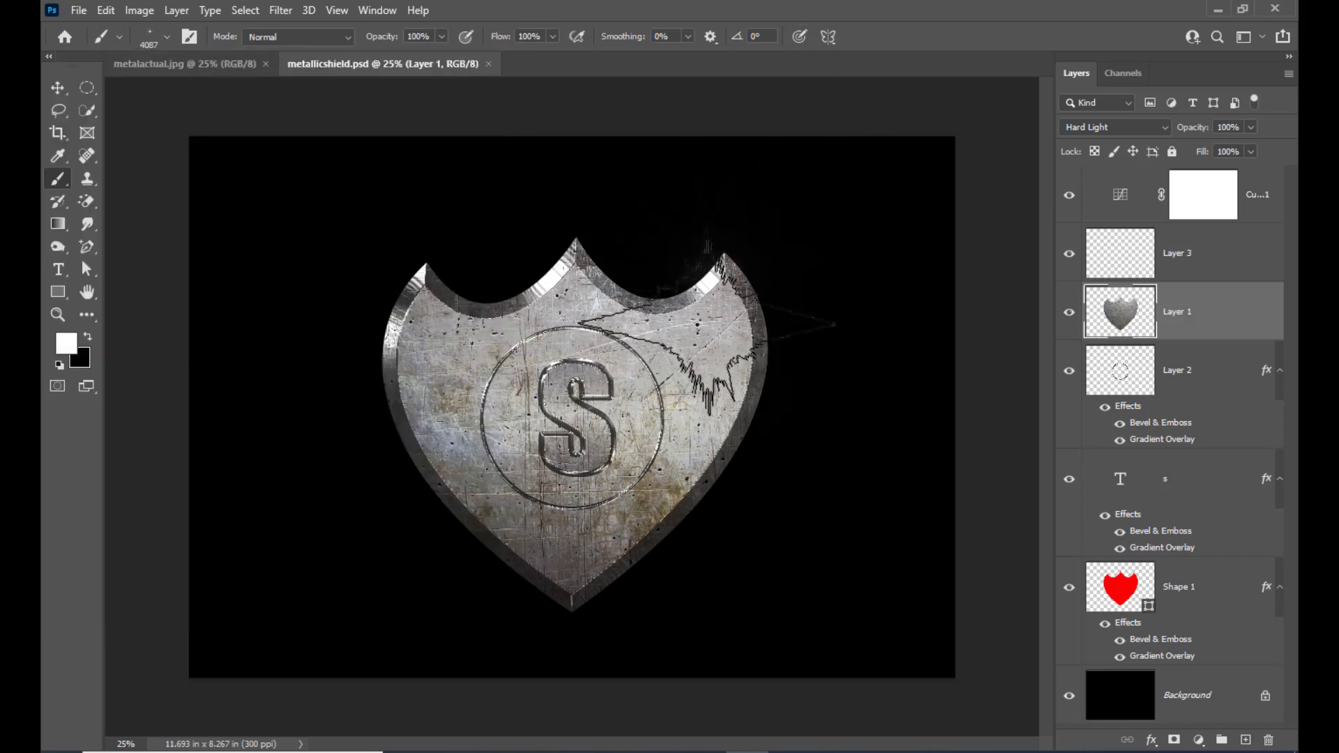
# - Select the empty Layer 3 above the metal texture and set its blend mode to Linear Dodge (Add)
pyautogui.click(1241, 255)
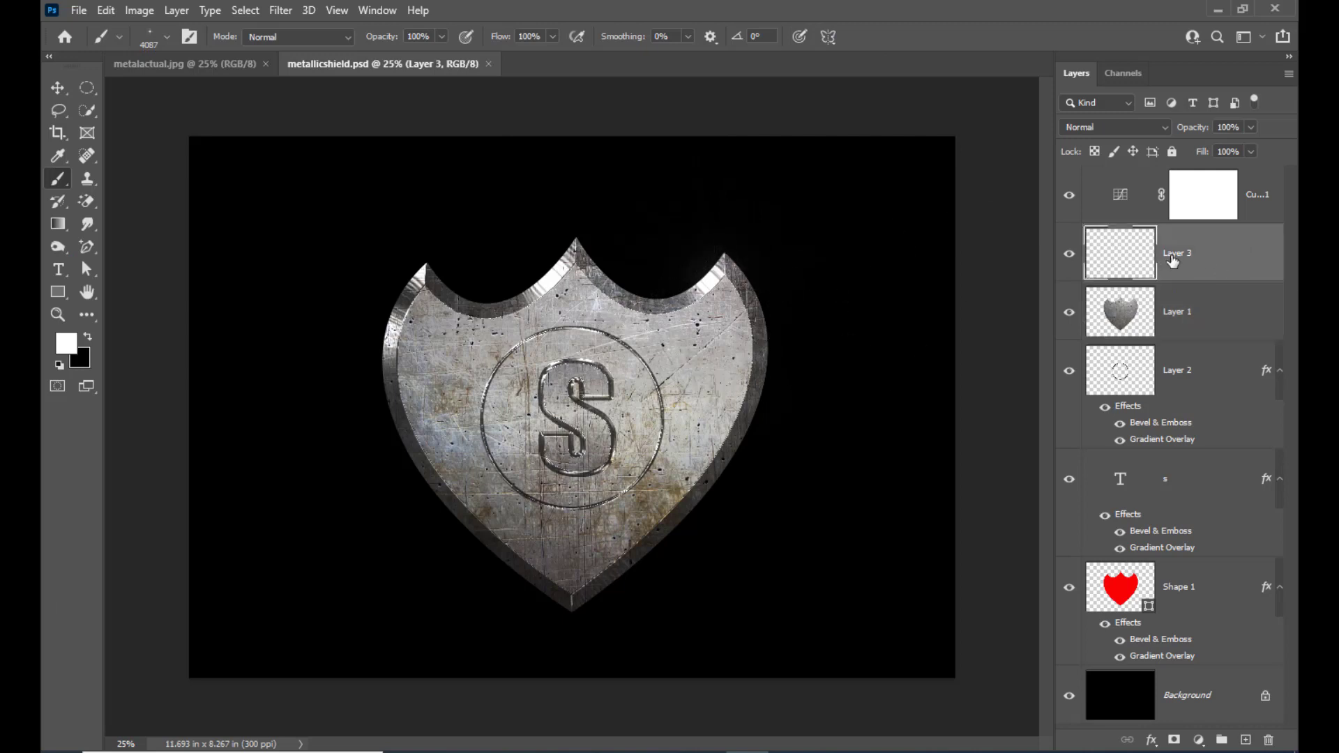
pyautogui.click(1202, 326)
pyautogui.click(1162, 260)
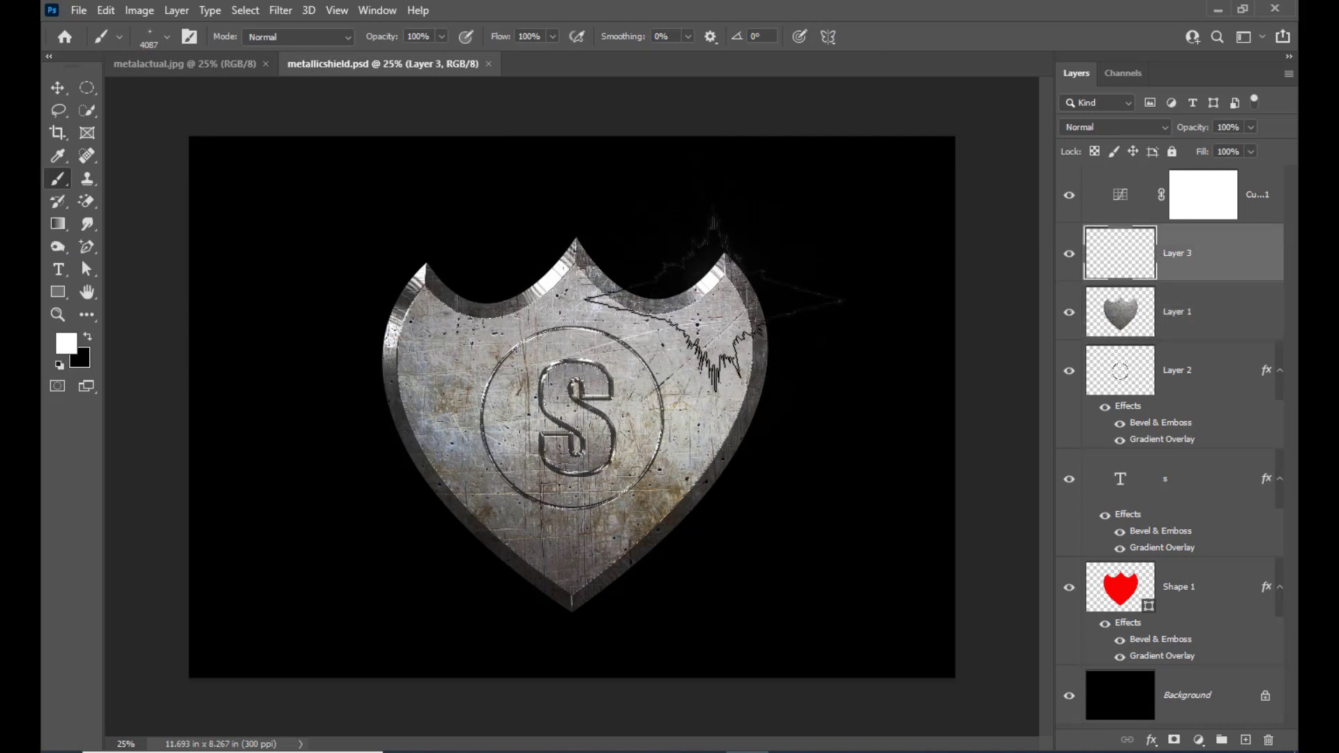
pyautogui.click(1093, 125)
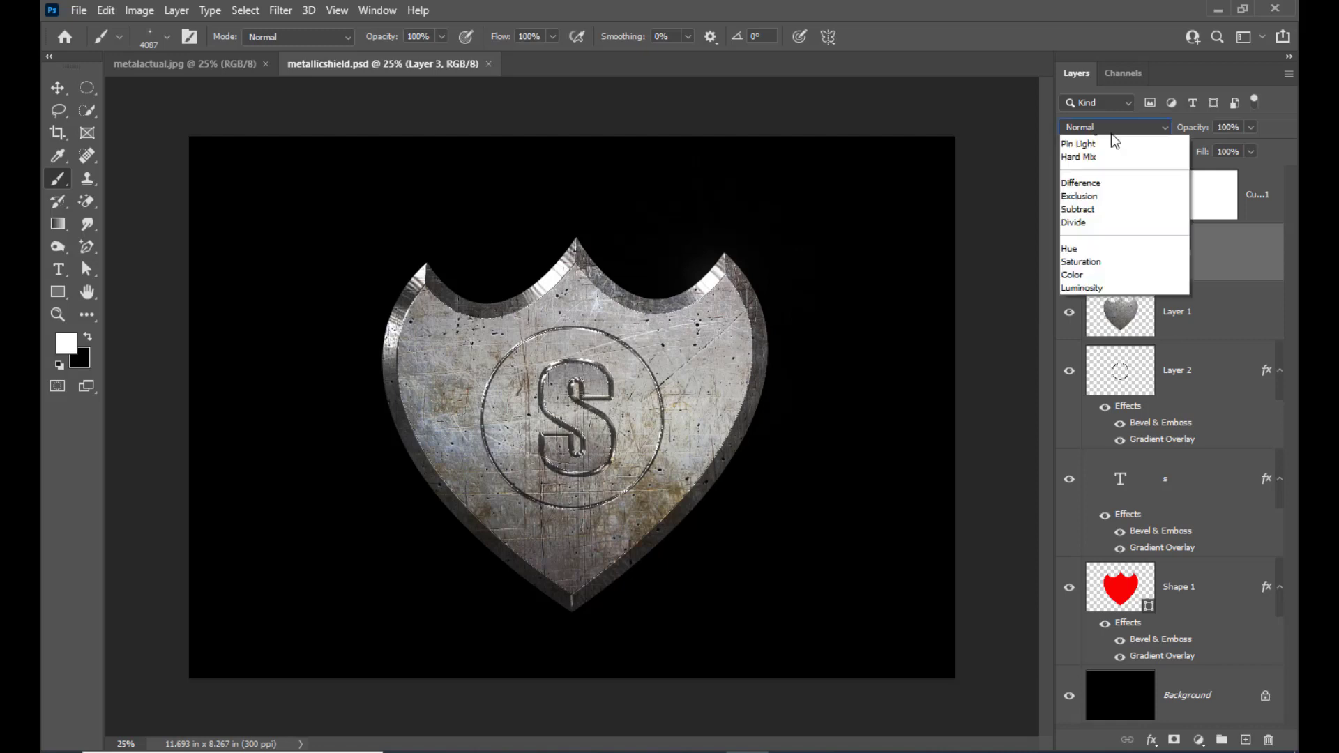
pyautogui.click(1105, 297)
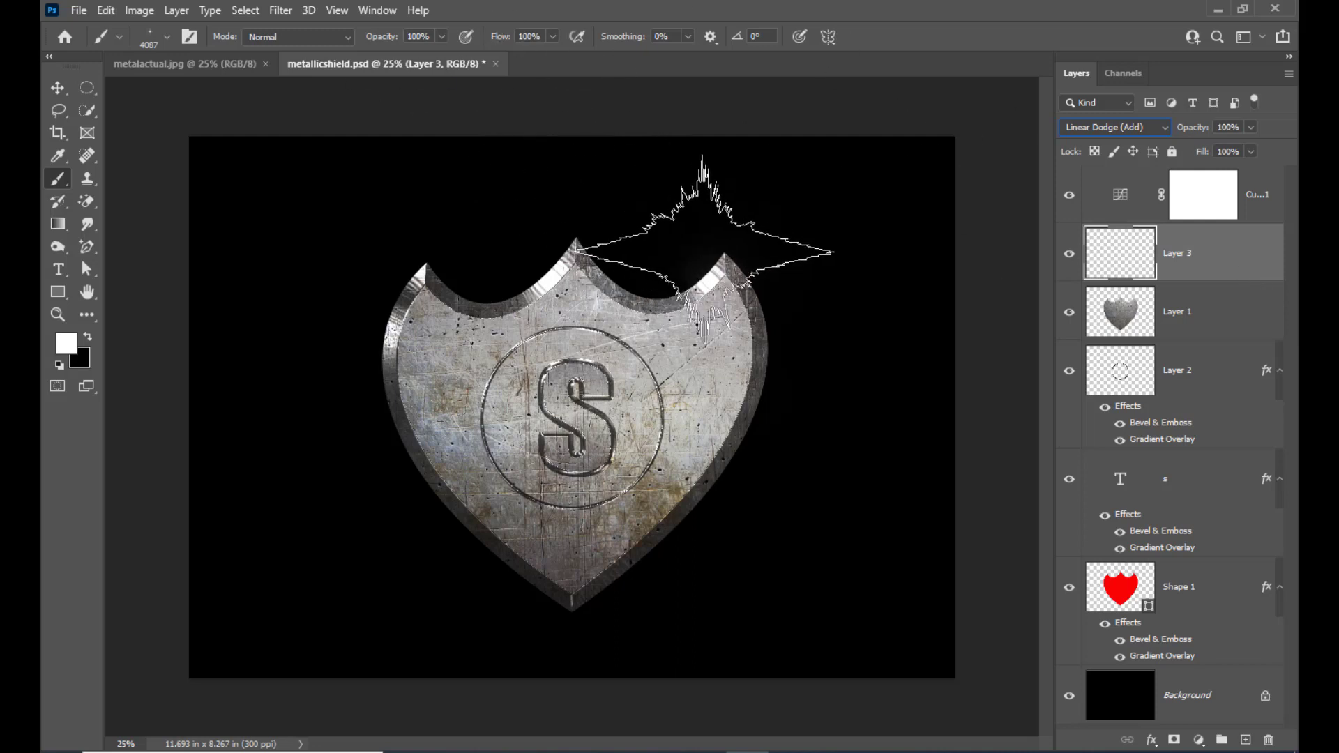
# - Reduce the Flare 63 brush to 1700 px and rotate its tip to -30°
pyautogui.click(61, 89)
pyautogui.click(69, 187)
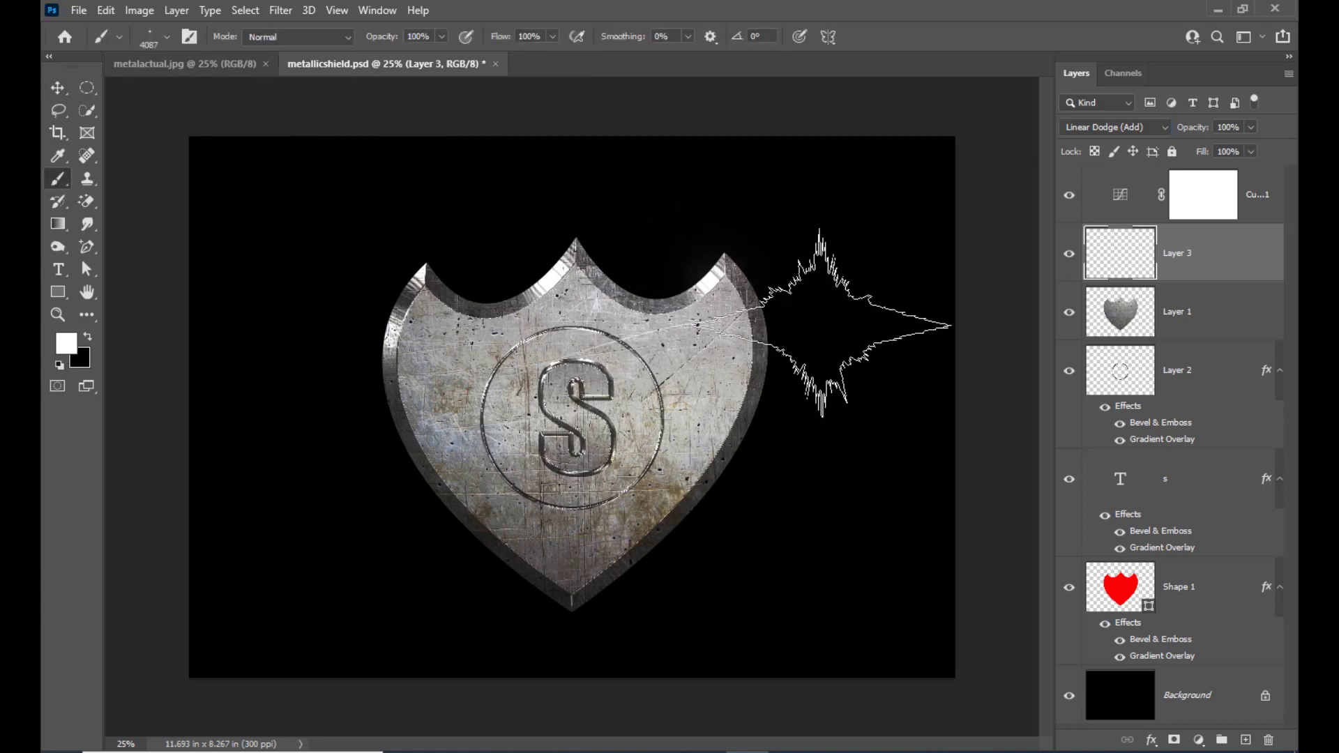
pyautogui.press('[')
pyautogui.press('[')
pyautogui.press('[')
pyautogui.press('[')
pyautogui.press('[')
pyautogui.press('[')
pyautogui.press('[')
pyautogui.press('[')
pyautogui.press('[')
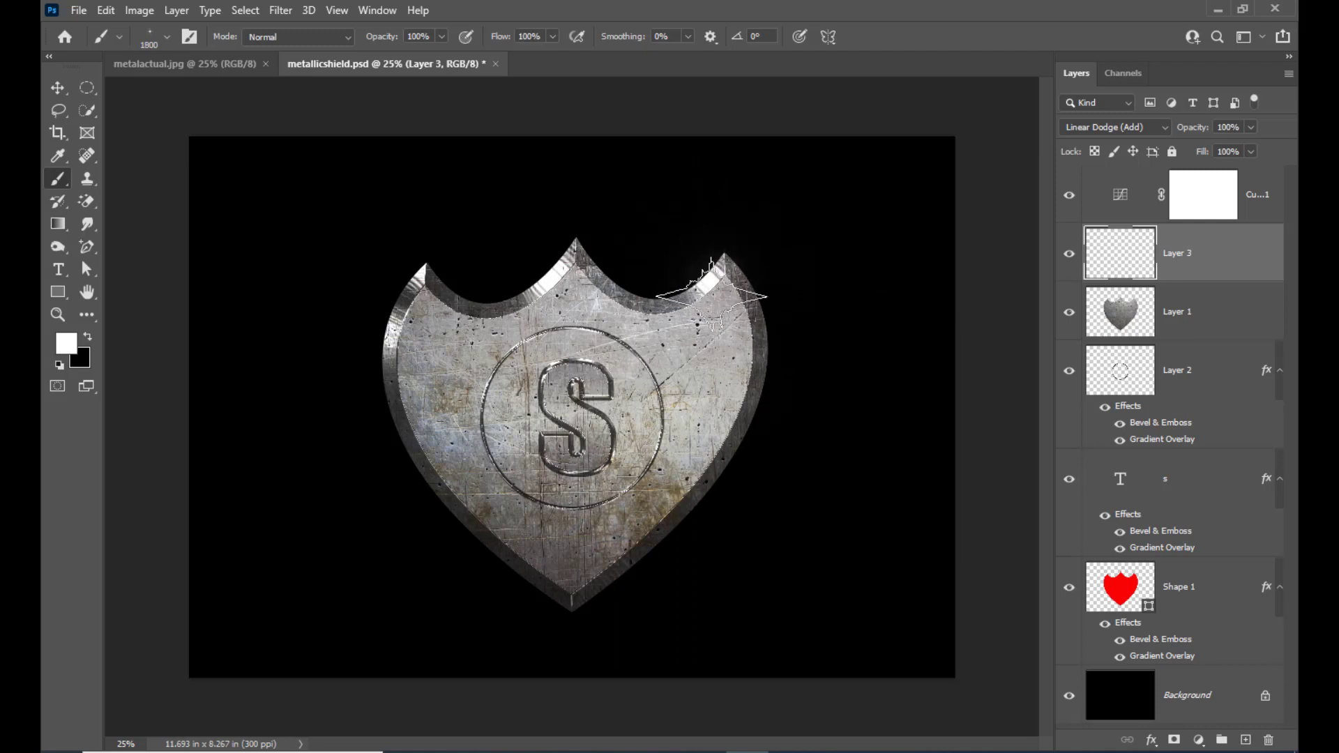
pyautogui.press('[')
pyautogui.press('[')
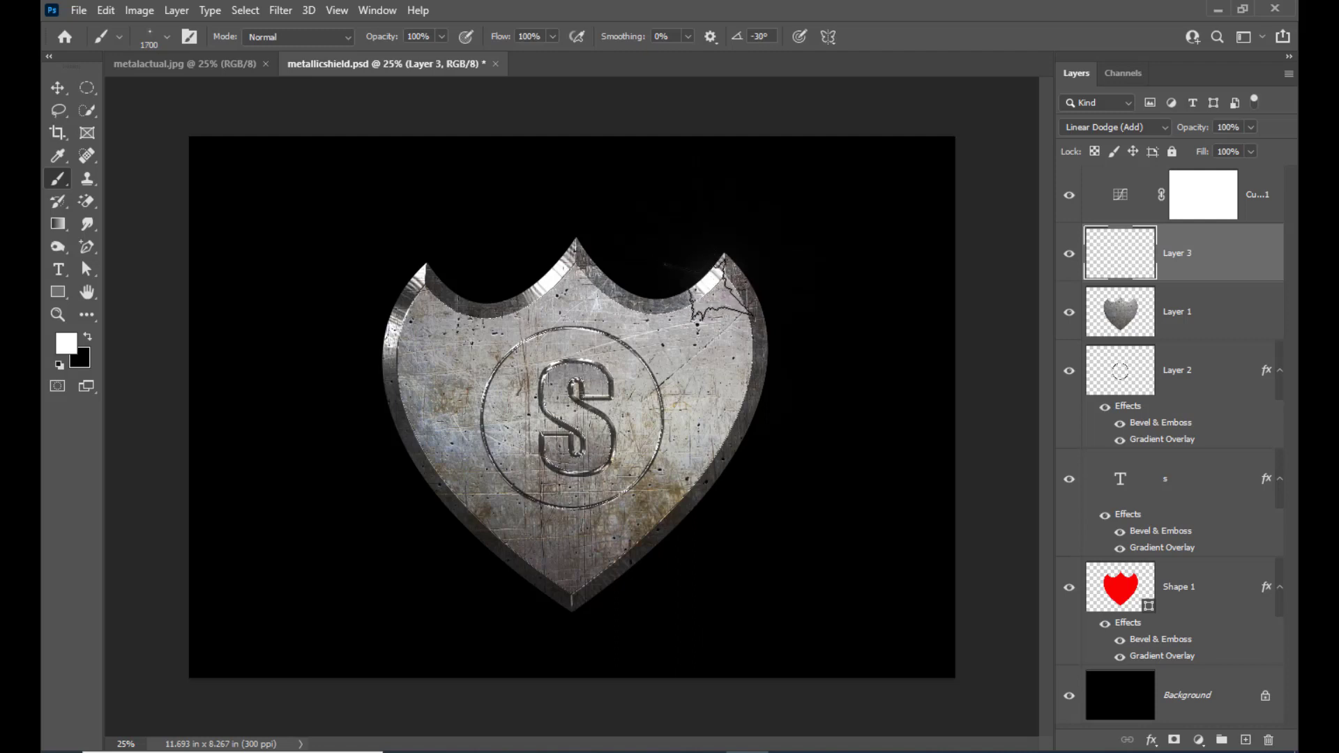
# - Undo a trial flare, reduce the brush further and stamp a small white flare on the bright bevel of the shield's right peak
pyautogui.click(720, 287)
pyautogui.hotkey('ctrl', 'z')
pyautogui.press('[')
pyautogui.press('[')
pyautogui.press('[')
pyautogui.press('[')
pyautogui.press('[')
pyautogui.press('[')
pyautogui.press('[')
pyautogui.press('[')
pyautogui.press('[')
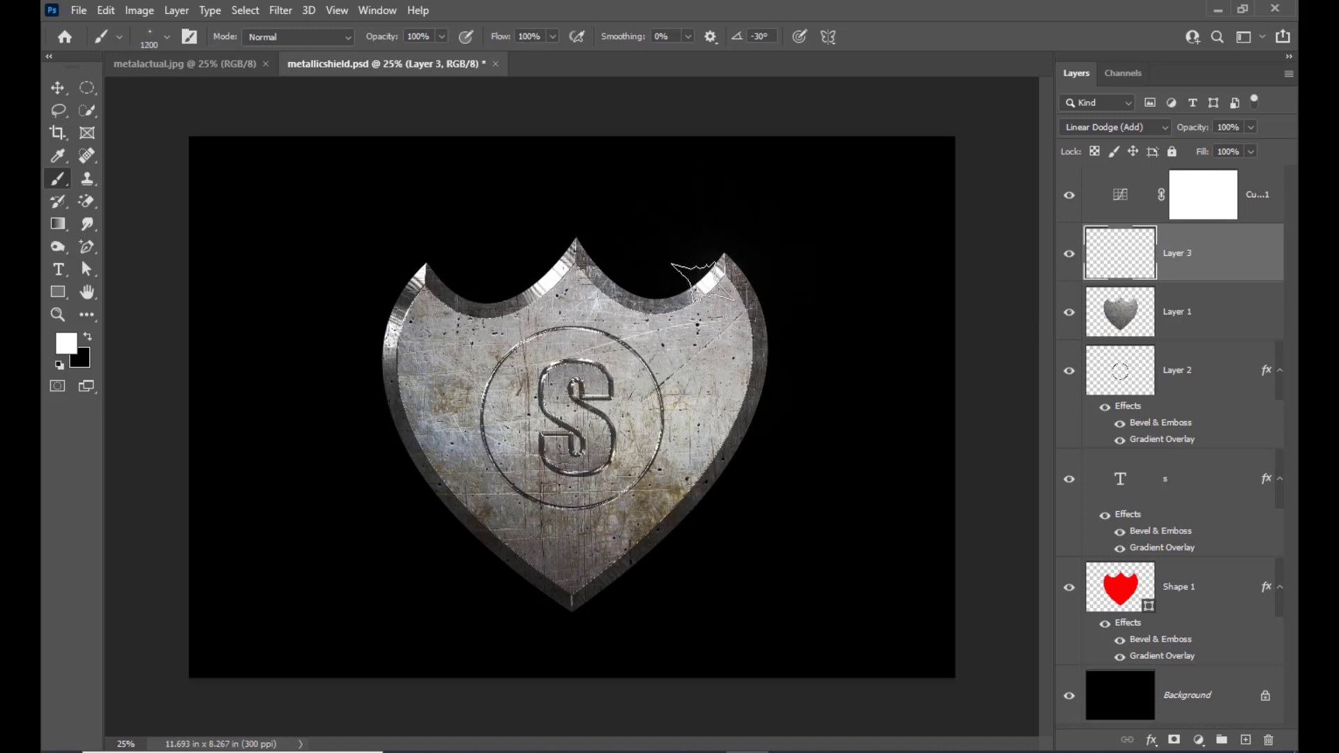
pyautogui.click(707, 283)
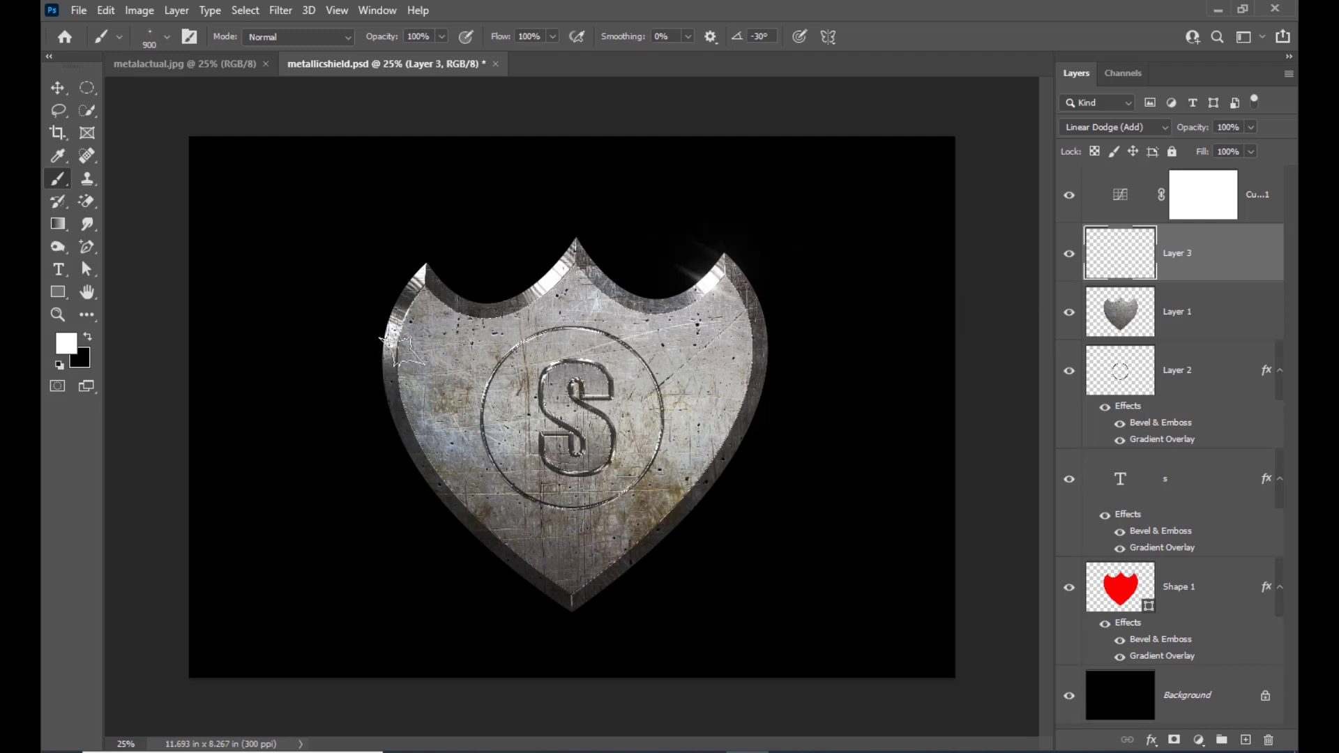
# - Switch to the Flare 65 brush, reduce it to 1200 px and rotate its tip to -30°
pyautogui.press(']')
pyautogui.press(']')
pyautogui.press(']')
pyautogui.click(149, 38)
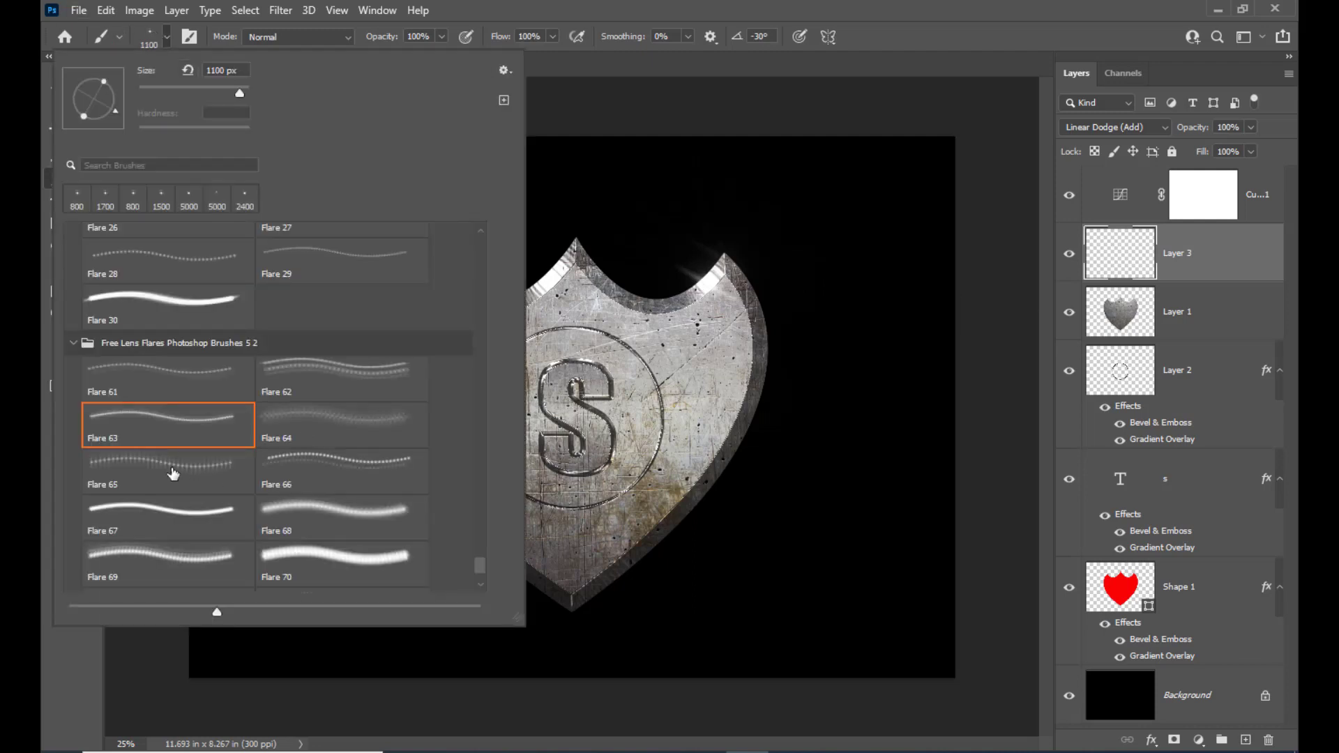
pyautogui.click(190, 463)
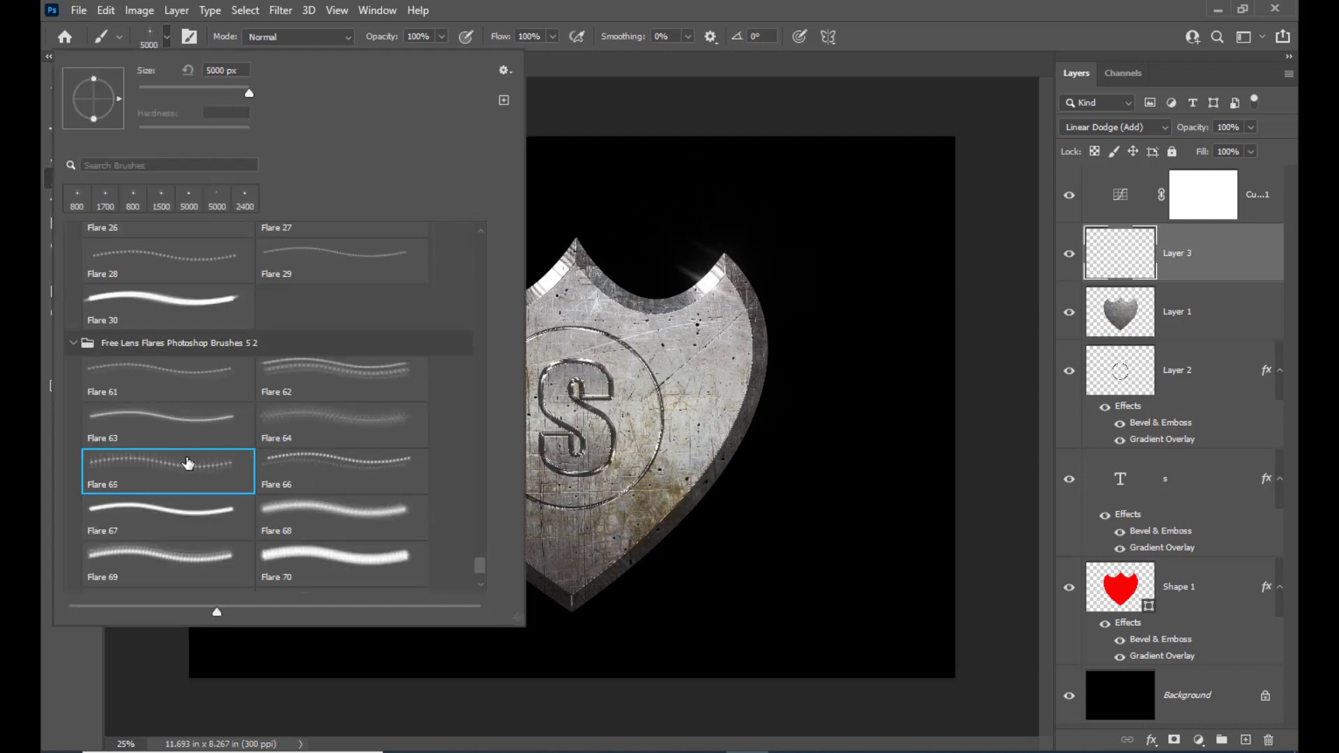
pyautogui.press('Return')
pyautogui.press('[')
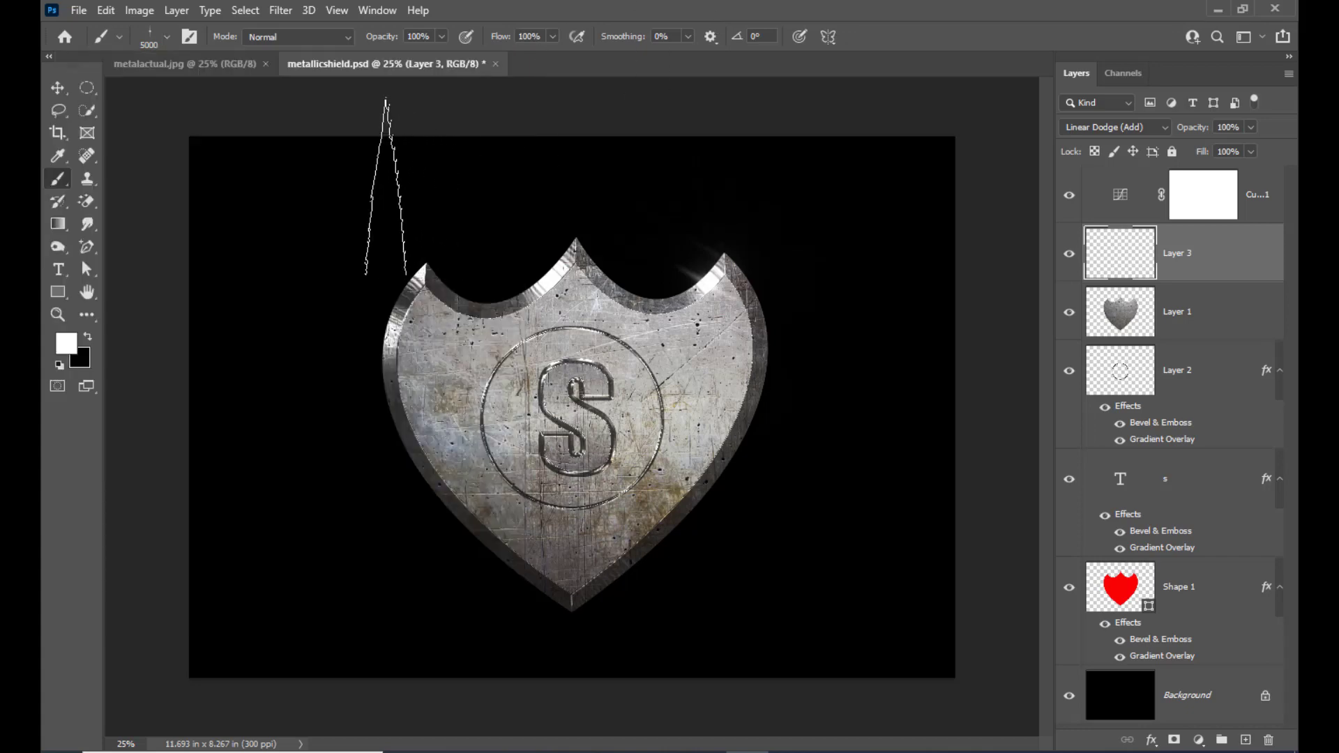
pyautogui.press('[')
pyautogui.press('[')
pyautogui.press('[')
pyautogui.press('[')
pyautogui.press('[')
pyautogui.press('[')
pyautogui.press('[')
pyautogui.press('[')
pyautogui.press('[')
pyautogui.press('[')
pyautogui.press('[')
pyautogui.press('[')
pyautogui.press('[')
pyautogui.press('[')
pyautogui.press('[')
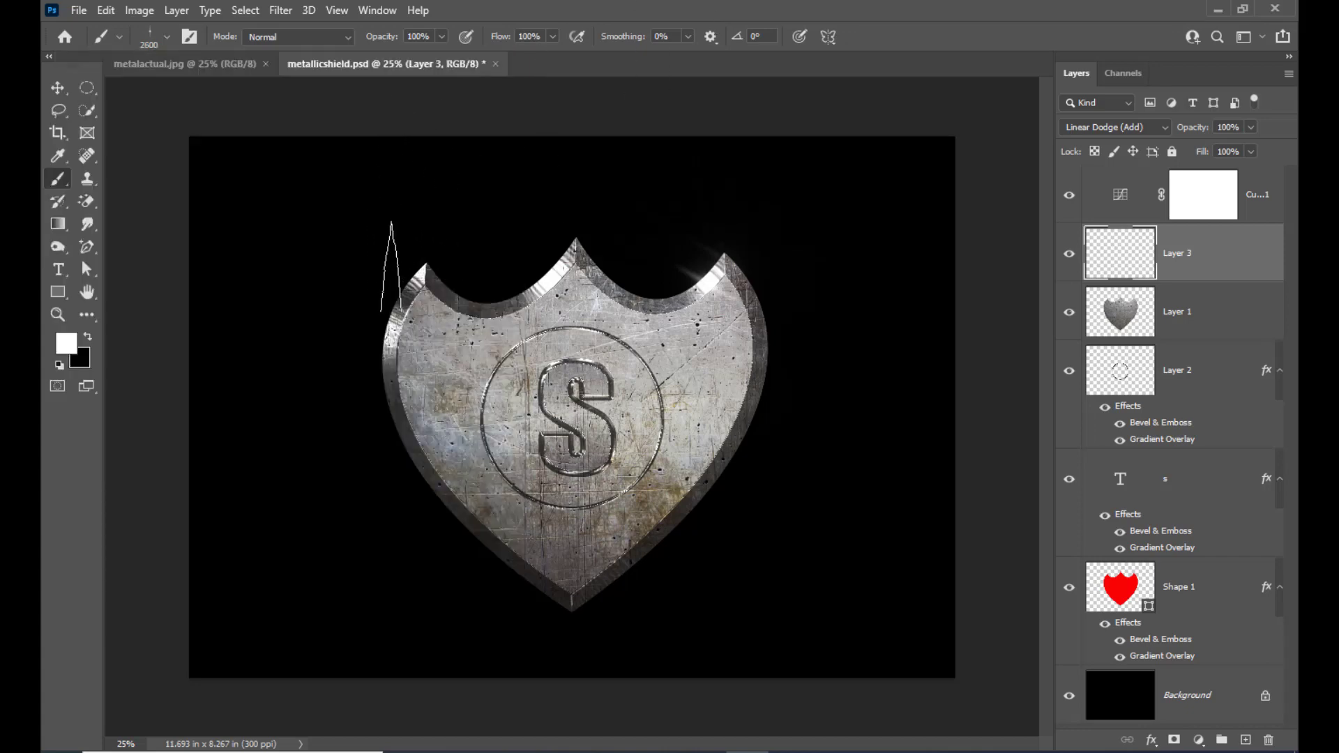
pyautogui.press('[')
pyautogui.press('[')
pyautogui.press('[')
pyautogui.press('[')
pyautogui.press('[')
pyautogui.press('[')
pyautogui.press('[')
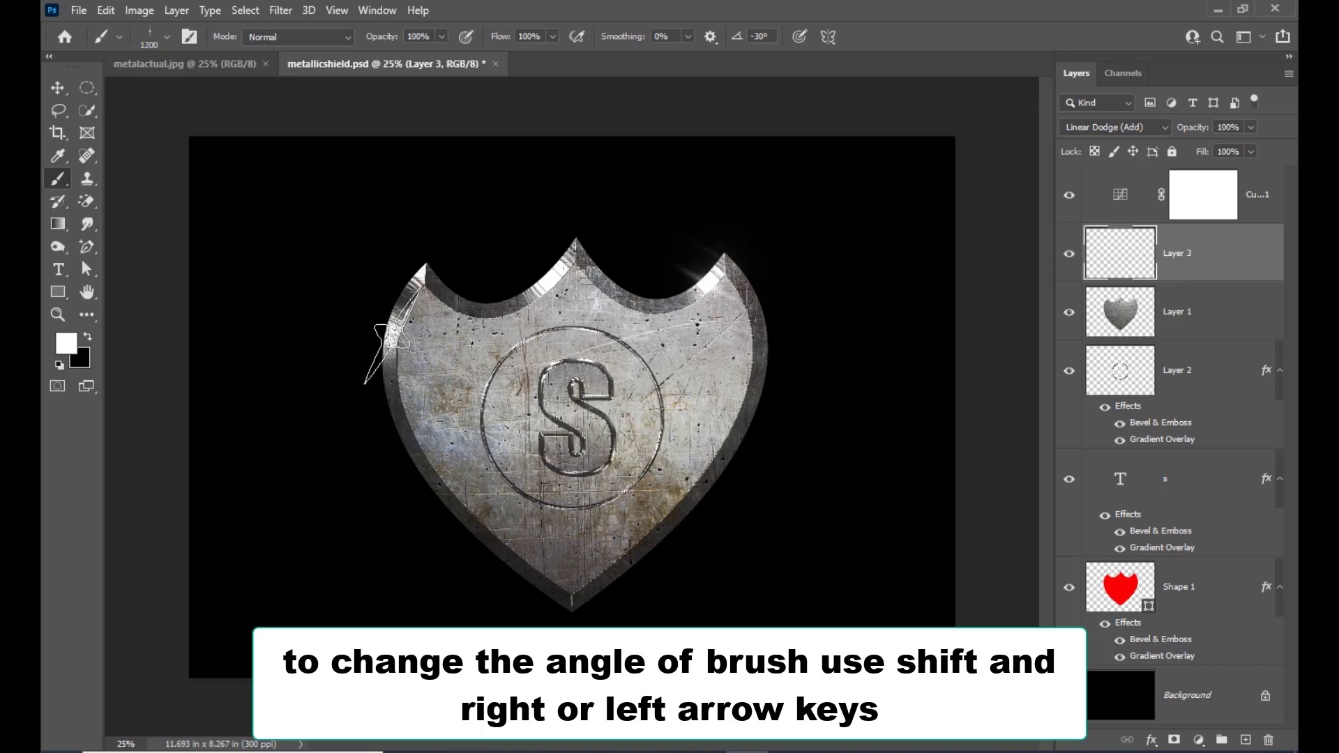
# - Try a 1200 px flare on the shield's upper-left bevel and undo it
pyautogui.click(398, 327)
pyautogui.hotkey('ctrl', 'z')
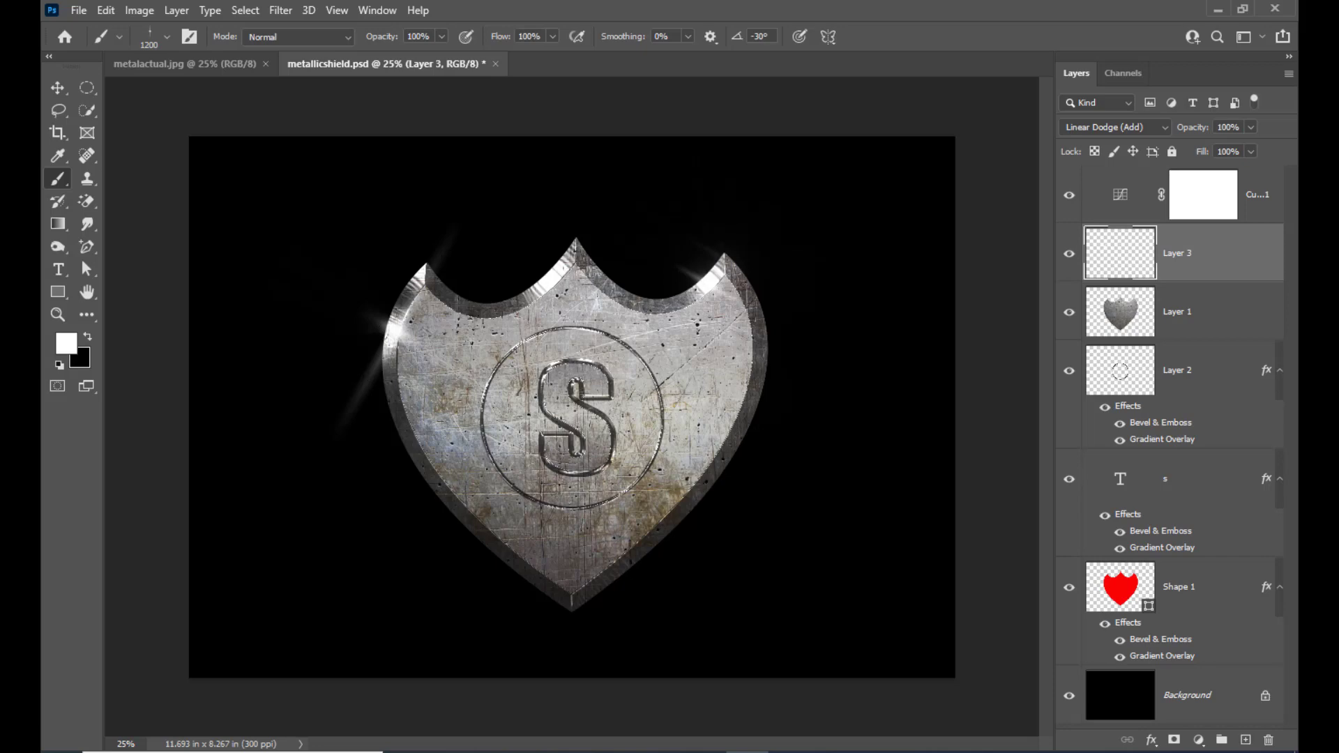
pyautogui.hotkey('ctrl', 'z')
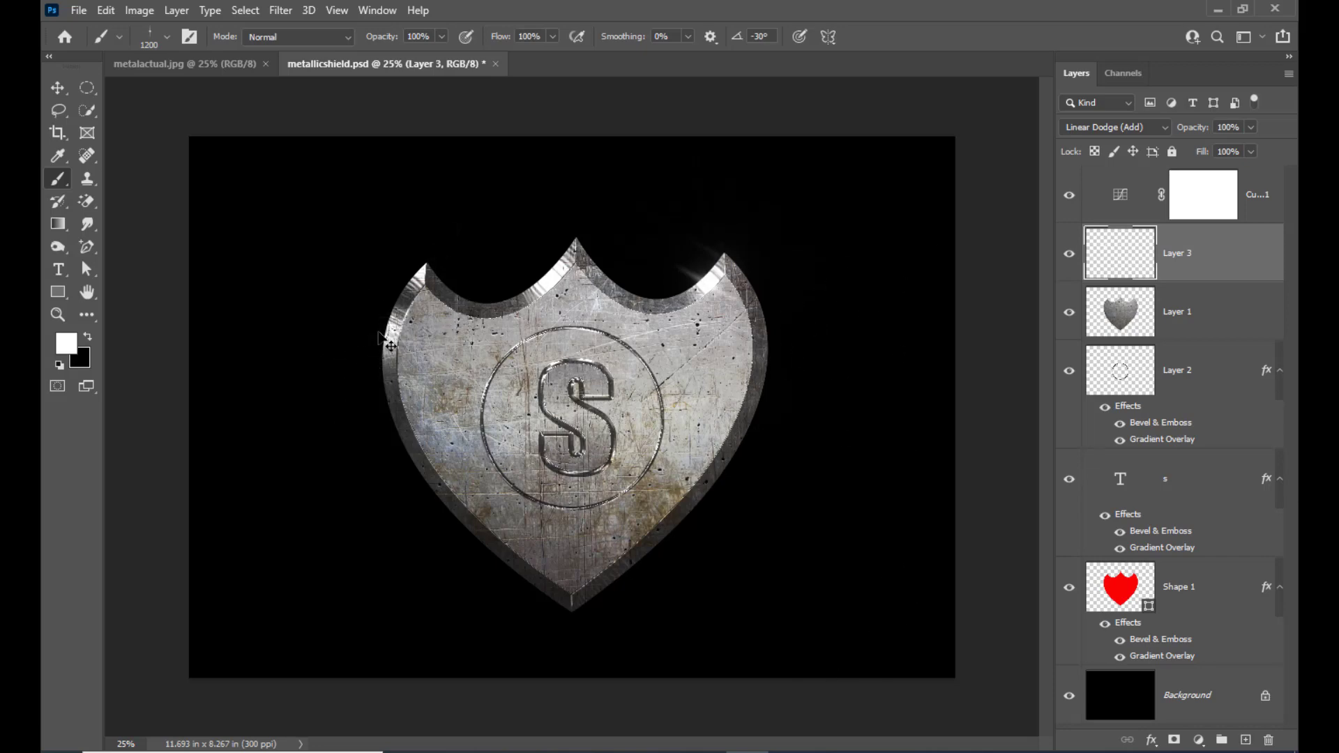
# - Reduce the Flare 65 brush and stamp a smaller flare on the bright highlight of the shield's upper-left bevel
pyautogui.press('[')
pyautogui.press('[')
pyautogui.press('[')
pyautogui.press('[')
pyautogui.press('[')
pyautogui.press(']')
pyautogui.click(390, 330)
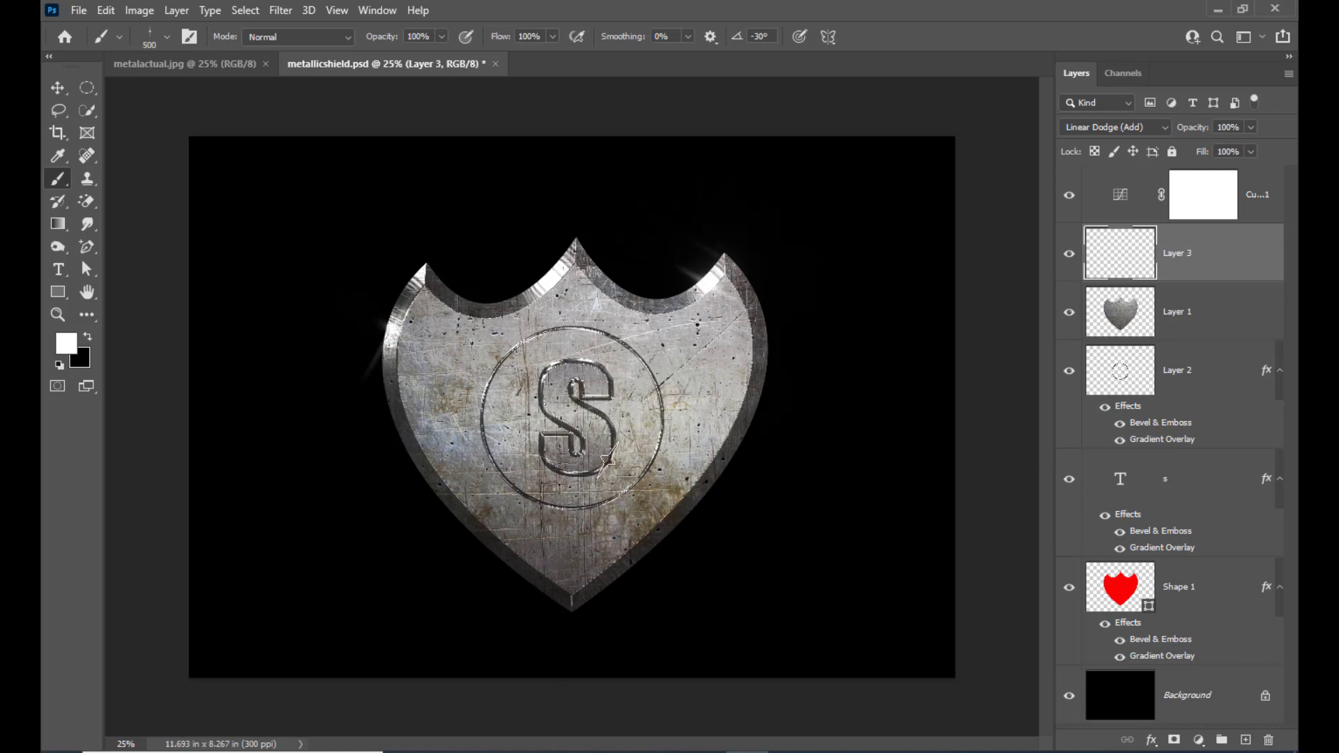
# - Stamp 600 px flares on the top edge of the letter S and on the ring's upper-left edge, the latter at -135°
pyautogui.press(']')
pyautogui.click(583, 358)
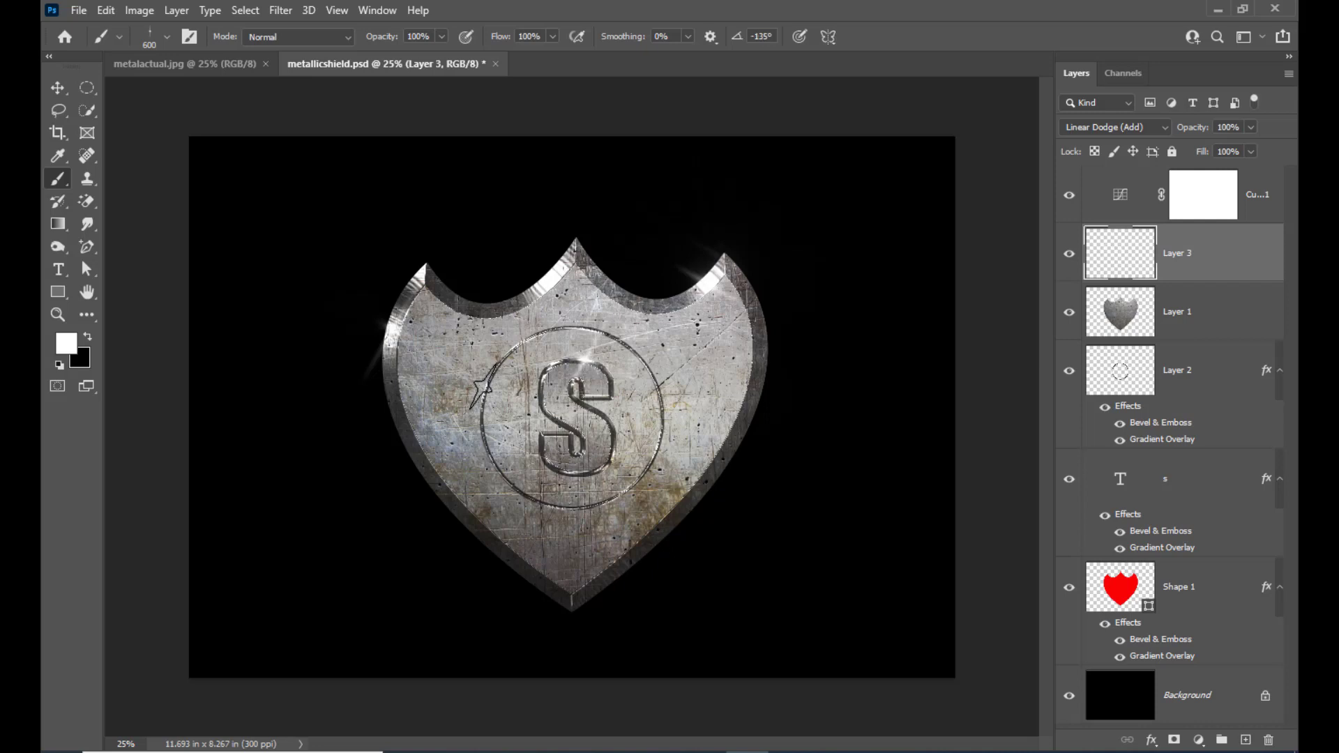
pyautogui.click(483, 383)
# - Select the Shape 1 layer
pyautogui.click(1186, 586)
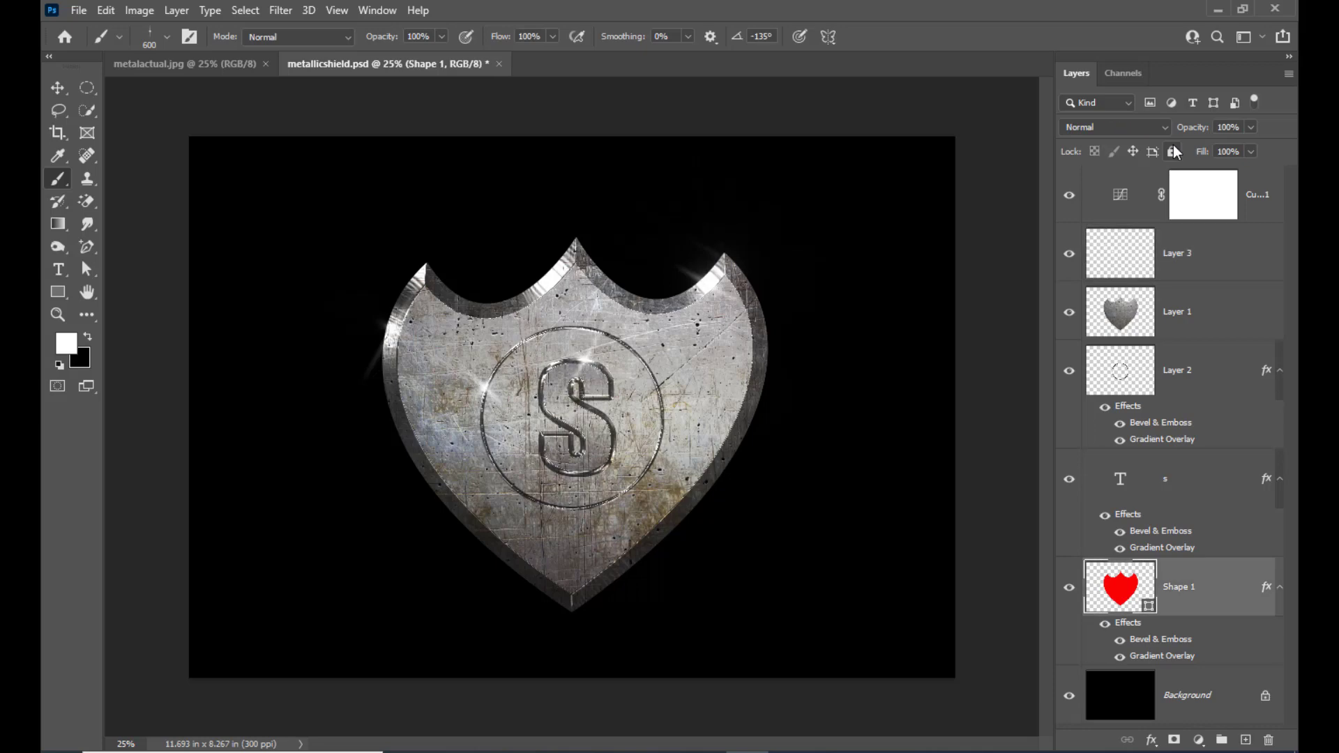